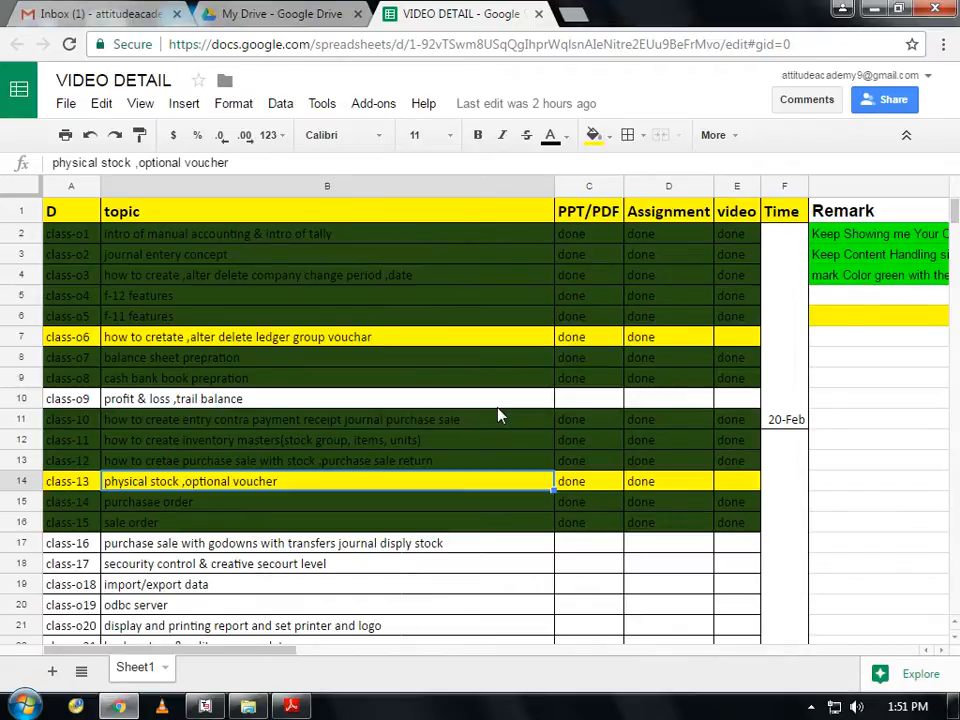
- Restore the Tally.ERP 9 window from the taskbar, leaving the class-tracking sheet
click(203, 708)
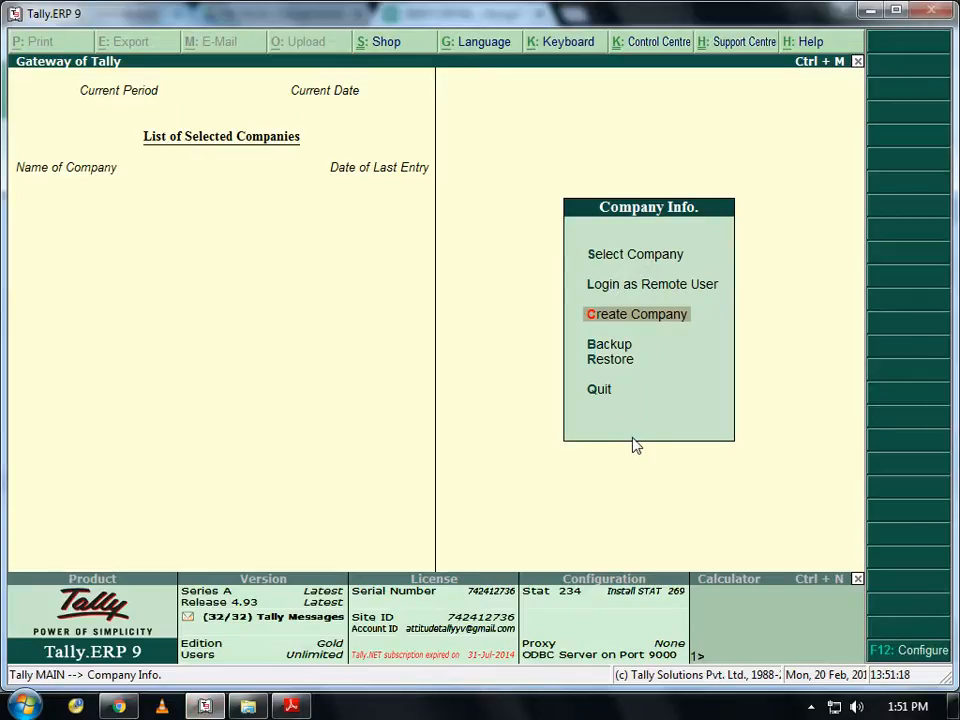
- Create the company 'Attitude Academy' for the 1-4-2016 to 31-3-2017 period
key(Down)
key(Up)
key(Down)
key(Up)
key(Up)
key(Down)
key(Up)
key(Up)
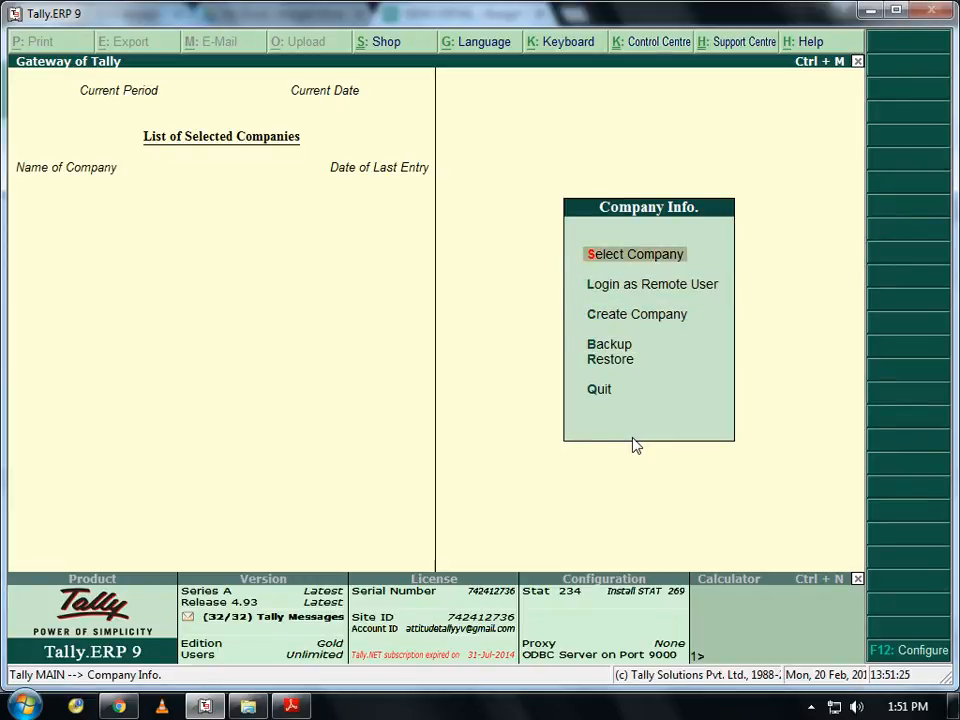
key(Down)
key(Down)
key(Return)
text(Tura)
key(BackSpace)
key(BackSpace)
key(BackSpace)
key(BackSpace)
text(Attitude)
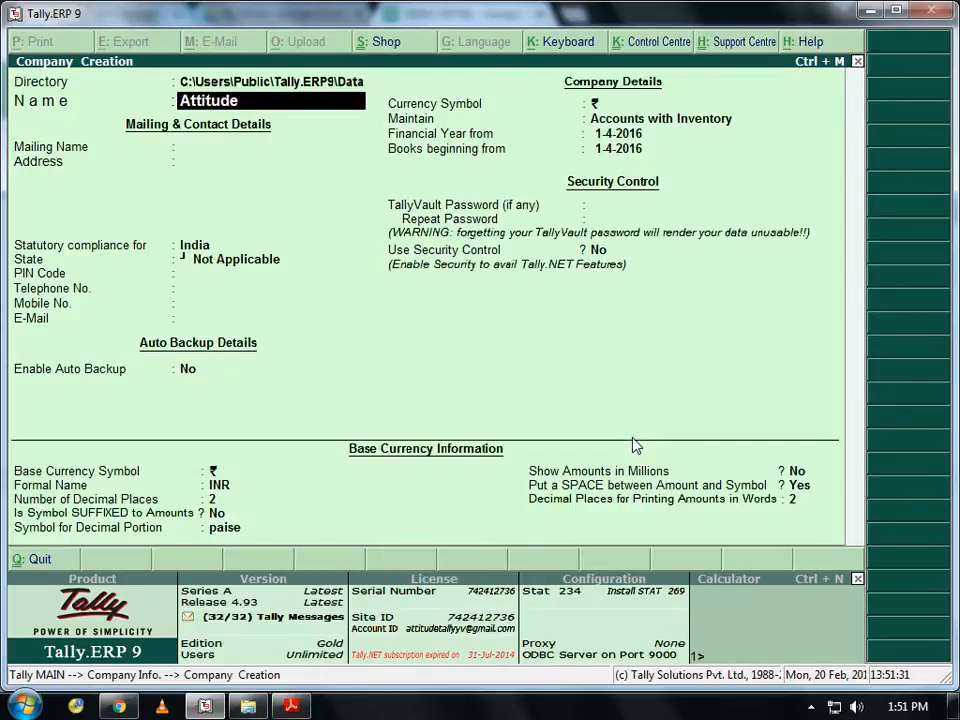
text( Academ)
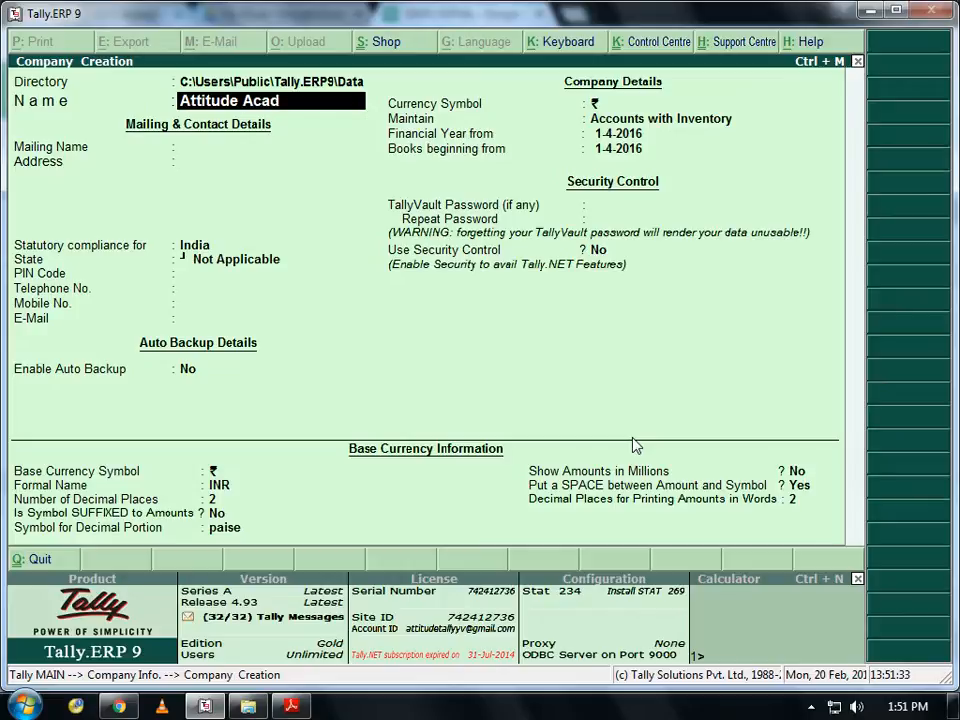
text(y)
key(Return)
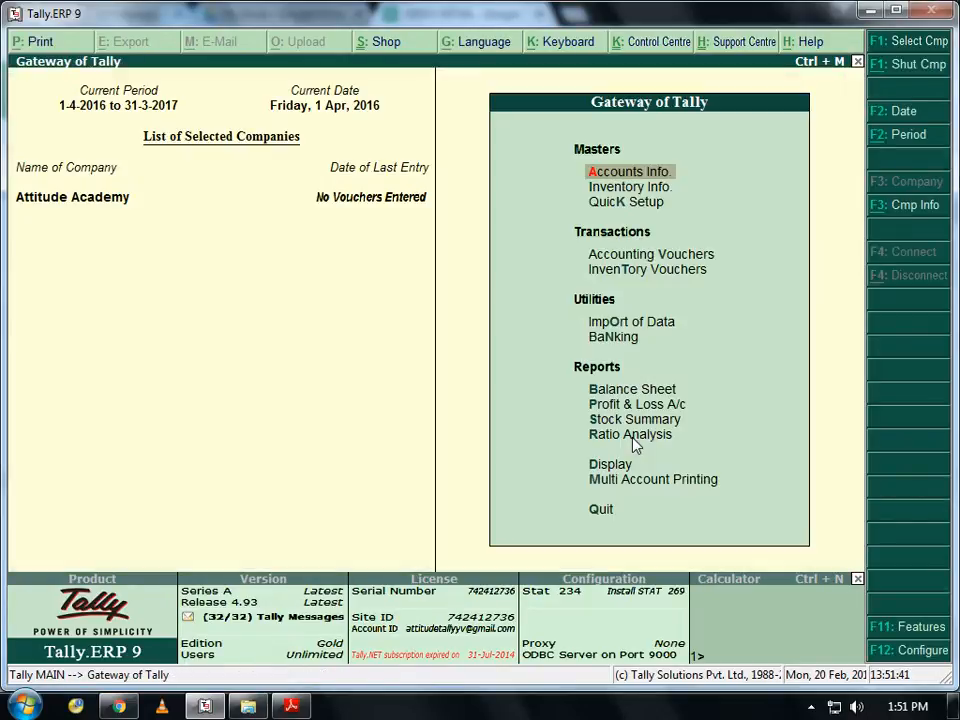
- Go through Accounts Info > Ledgers > Single Ledger Create to a blank Ledger Creation form
key(Down)
key(Down)
key(Down)
key(Down)
key(Up)
key(Up)
key(Up)
key(Up)
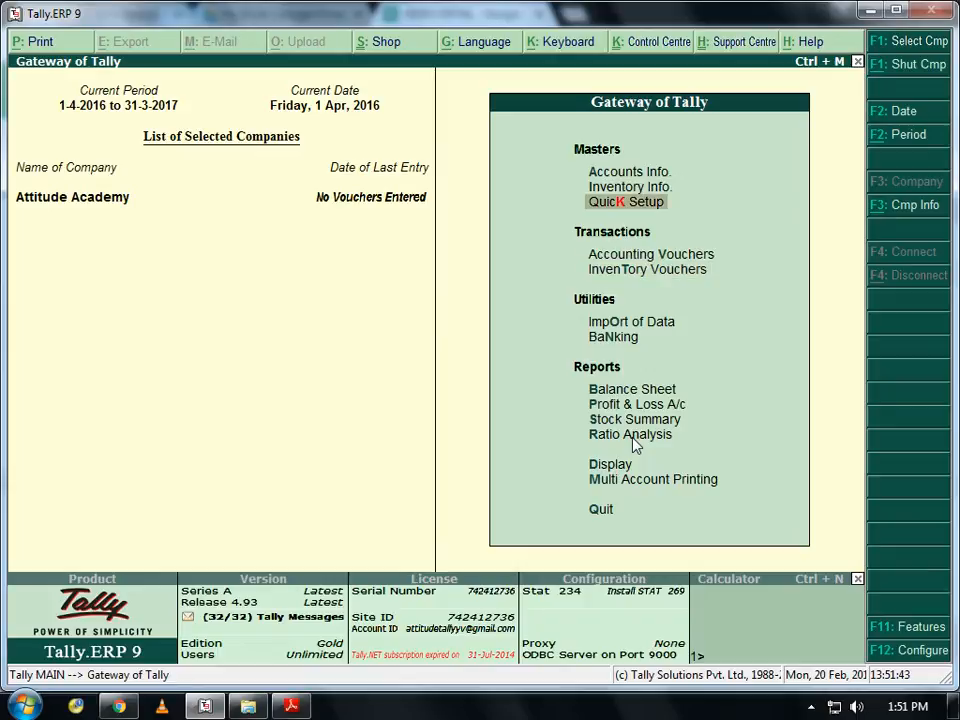
key(Return)
key(Down)
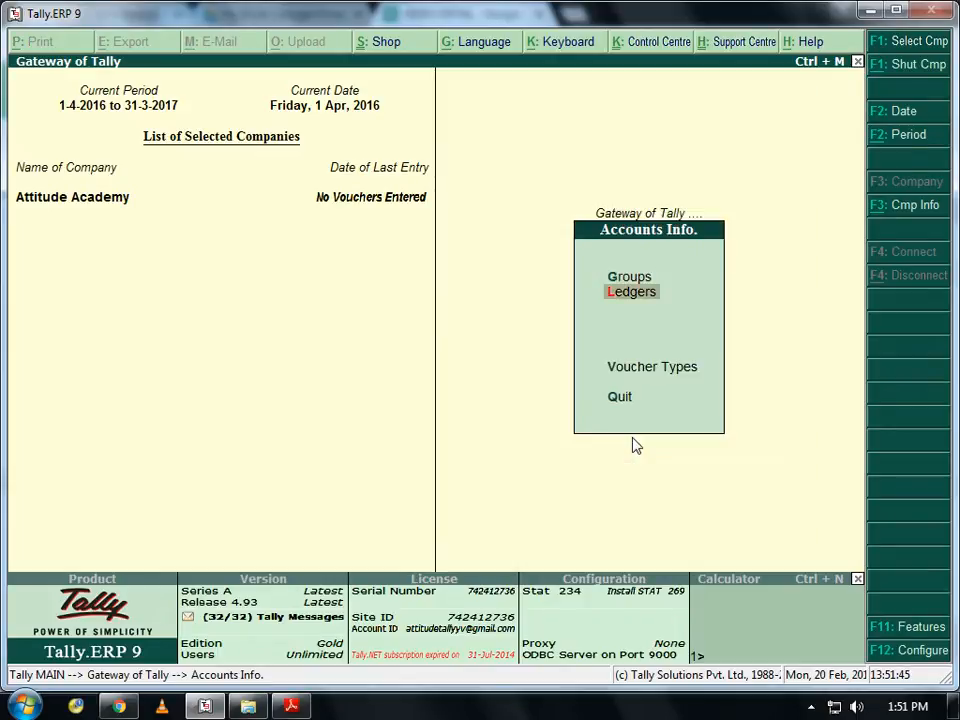
key(Return)
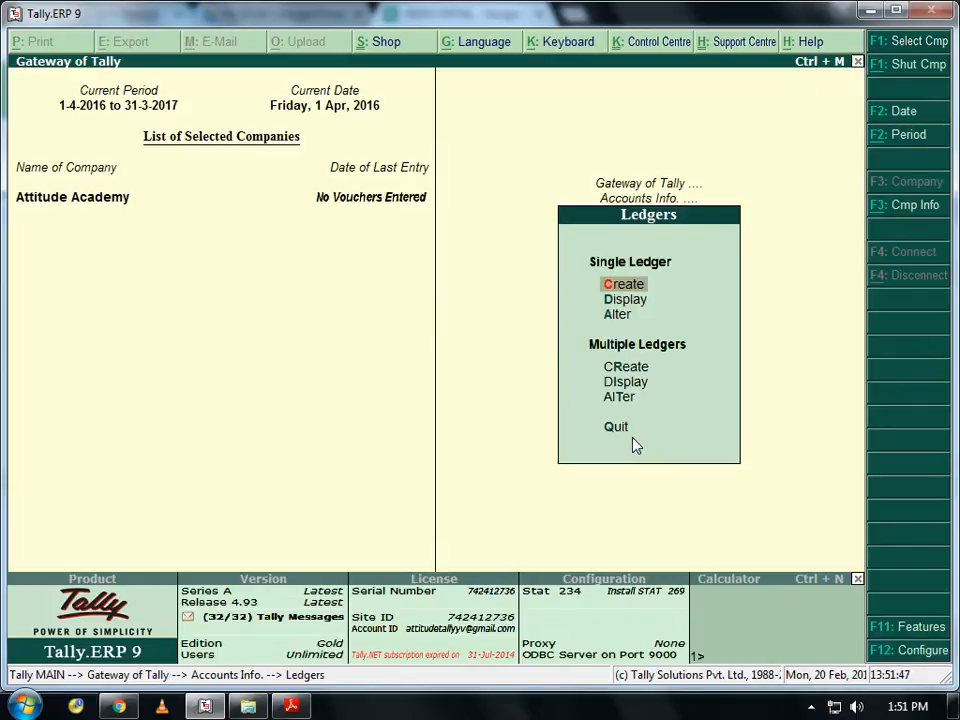
key(Down)
key(Down)
key(Down)
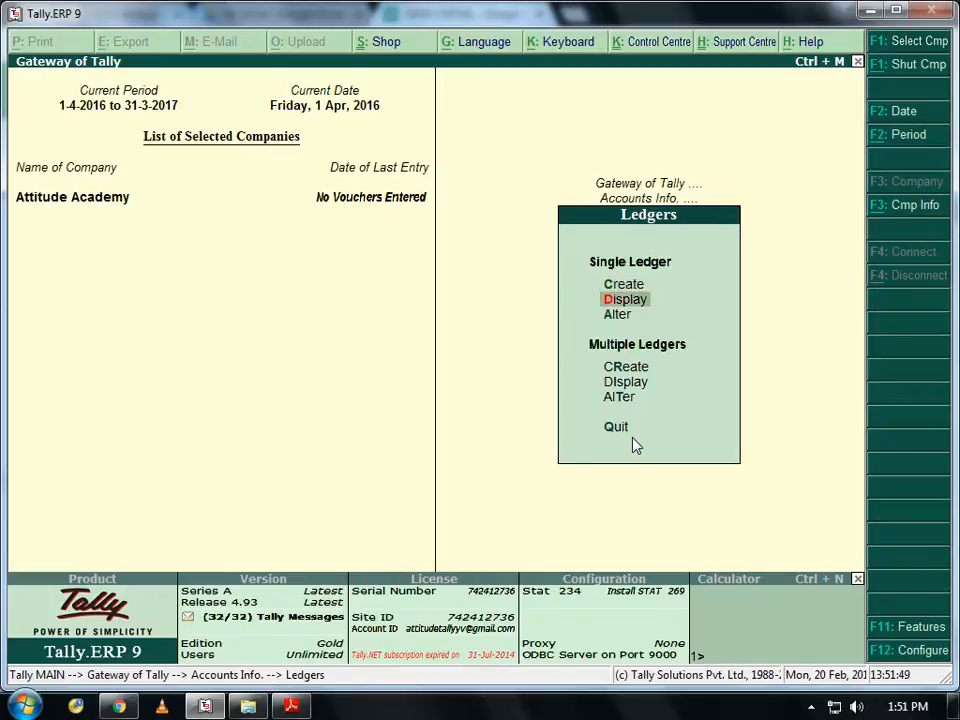
key(Up)
key(Up)
key(Up)
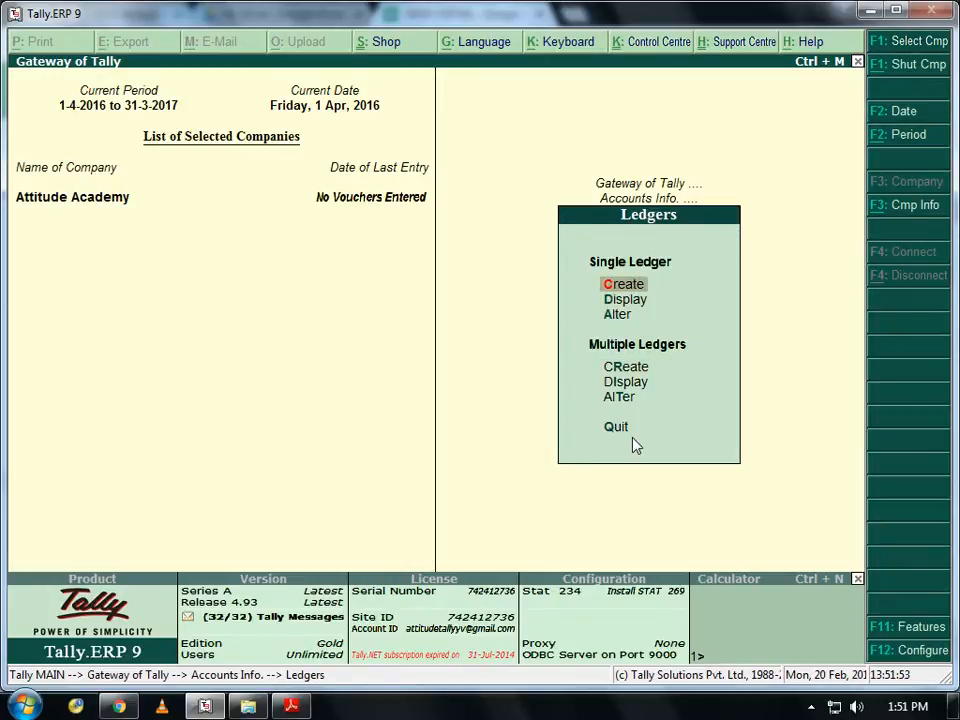
key(Down)
key(Down)
key(Down)
key(Up)
key(Up)
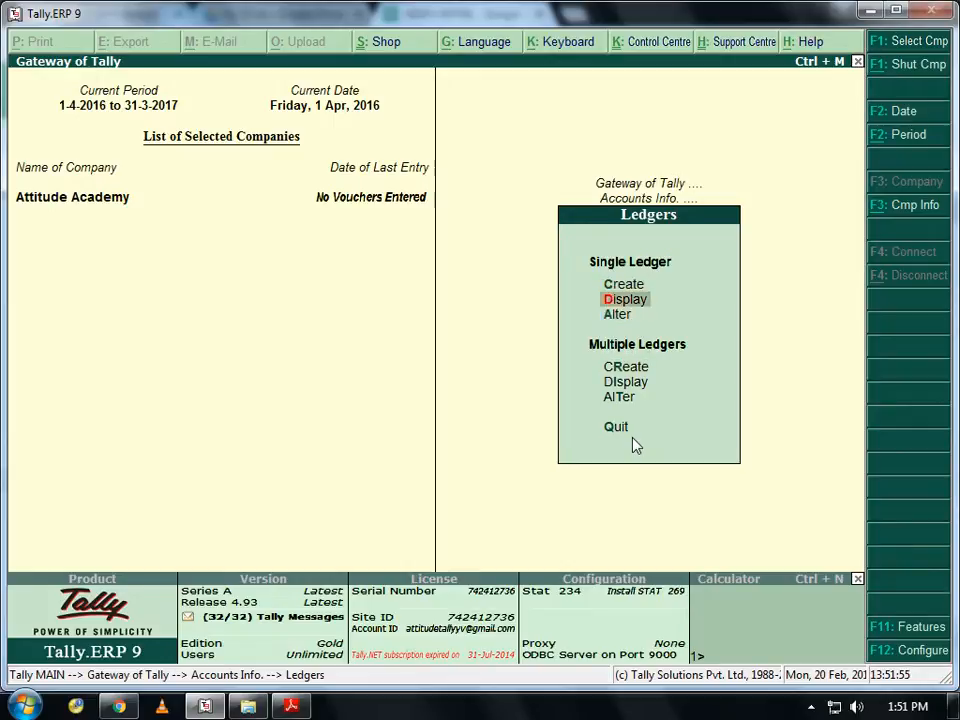
key(Up)
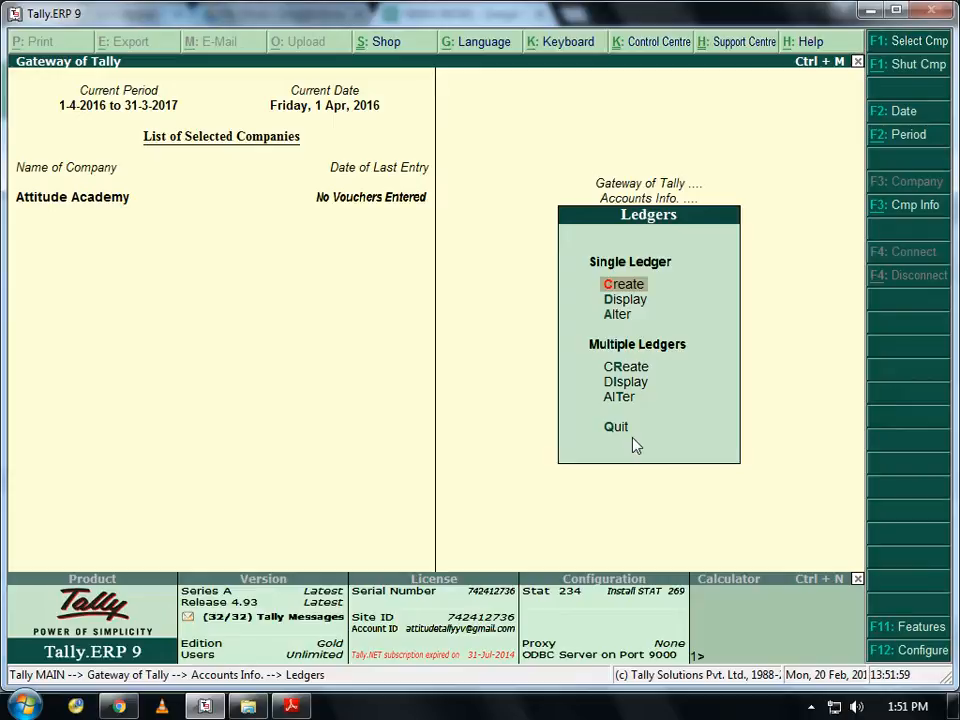
key(Return)
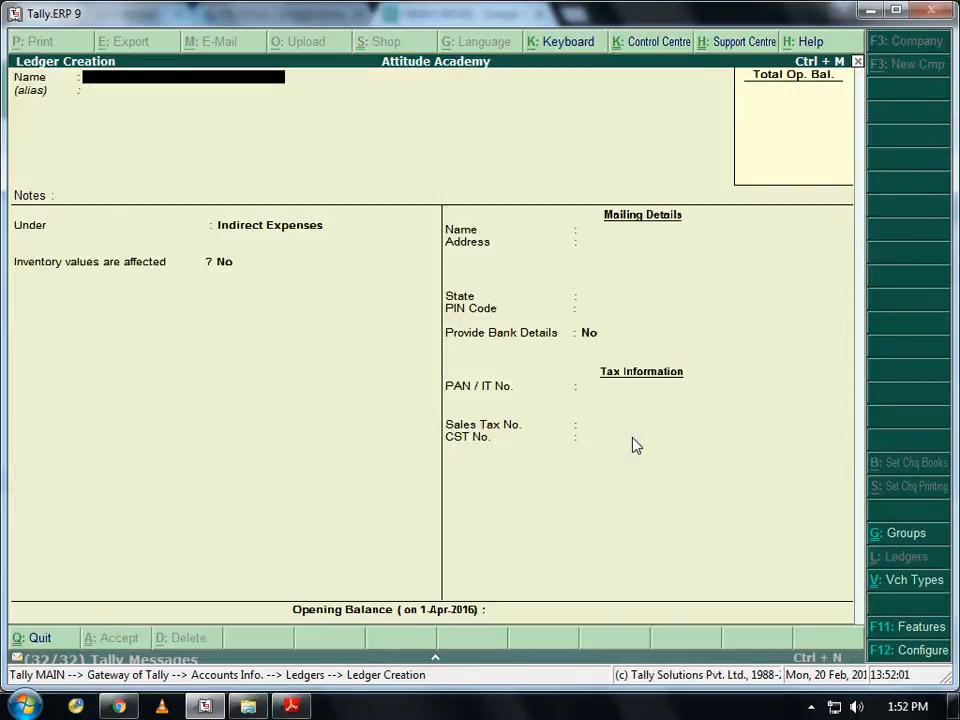
- Switch to assignment.pdf and scroll down through the Ledger/Group table
key(alt+Tab)
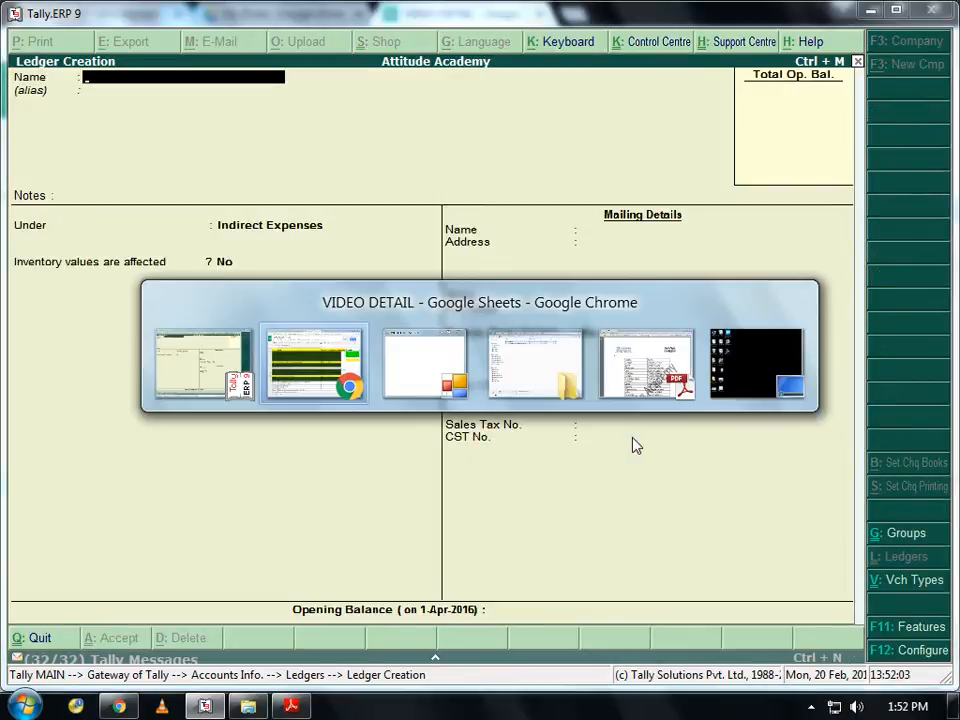
key(alt+Tab)
key(alt+Tab)
key(alt+Tab)
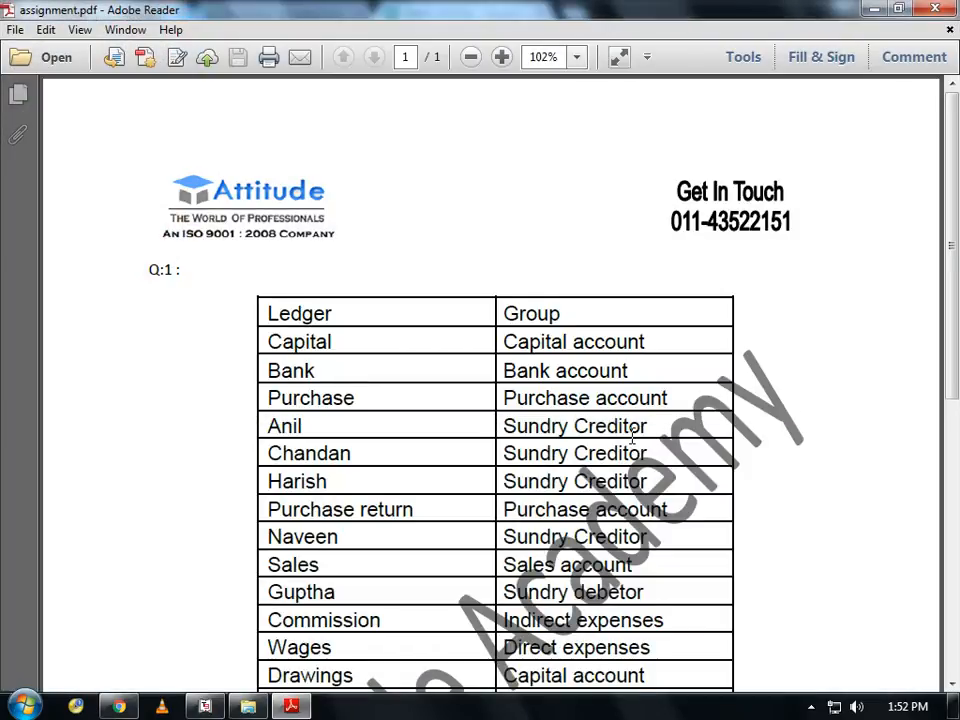
scroll(632, 437, down, 3)
scroll(632, 437, down, 3)
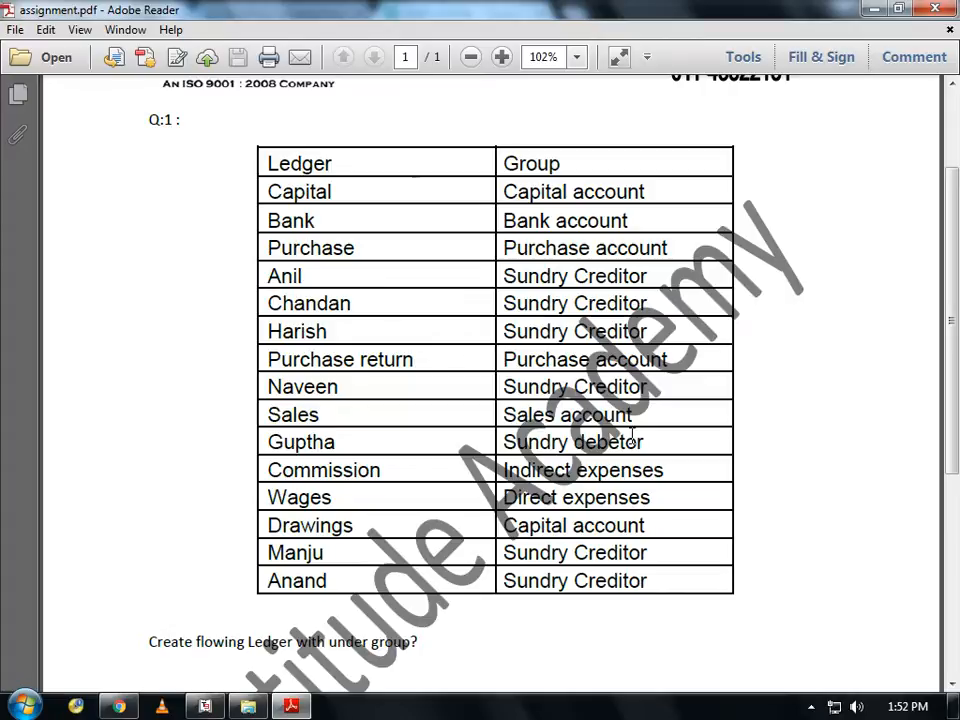
scroll(632, 437, down, 1)
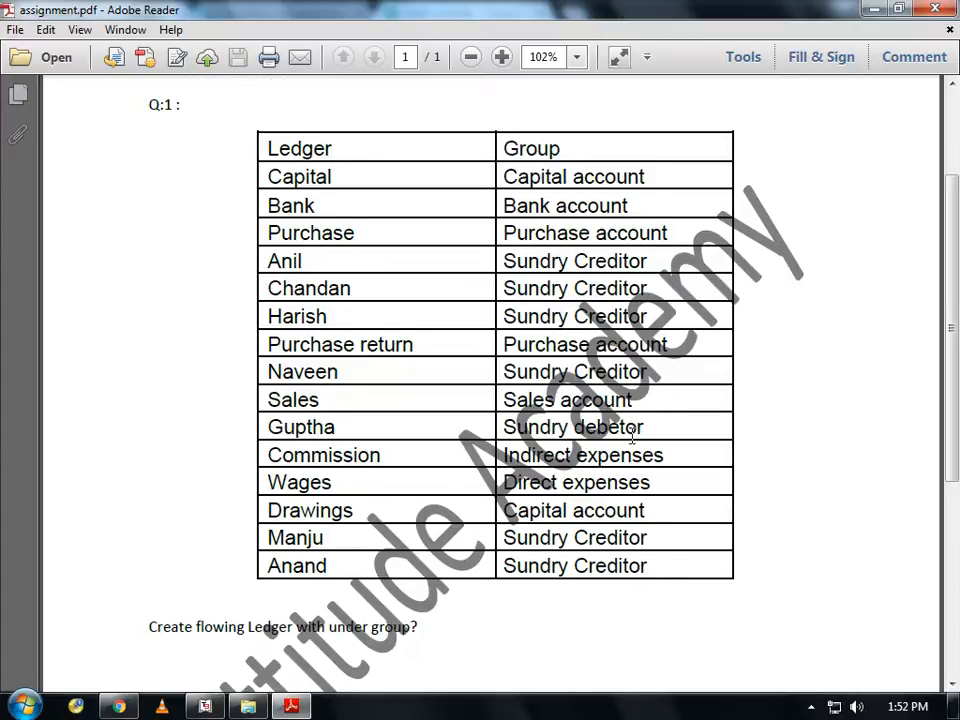
scroll(632, 435, down, 3)
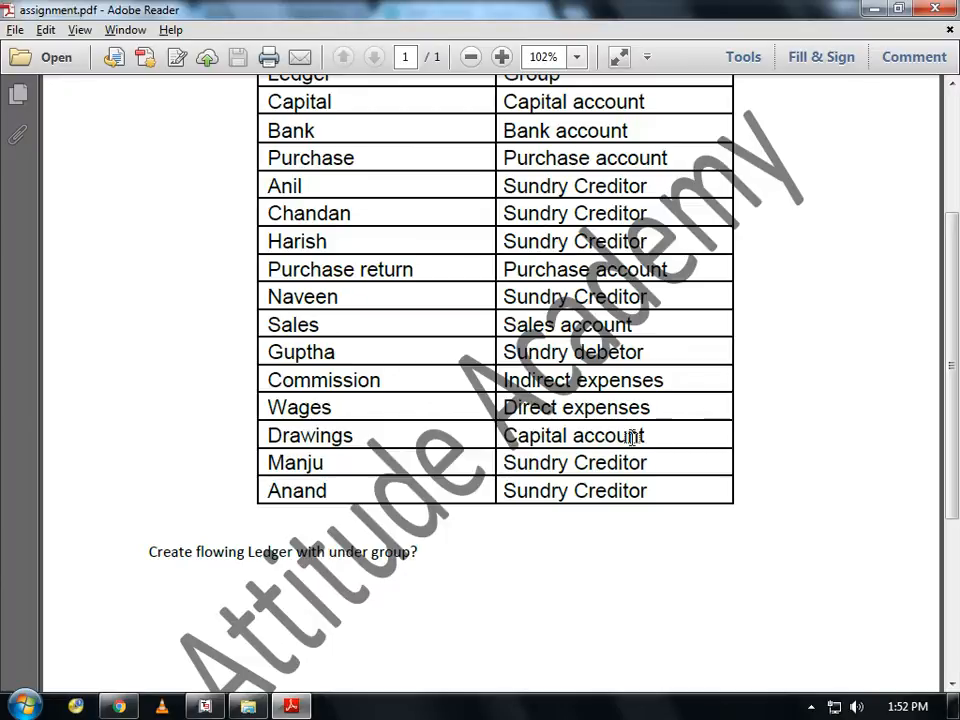
- Look through Adobe Reader's file commands, then scroll the PDF back to the top
key(alt)
key(Up)
key(Up)
key(Up)
key(Up)
key(Up)
key(Up)
key(Escape)
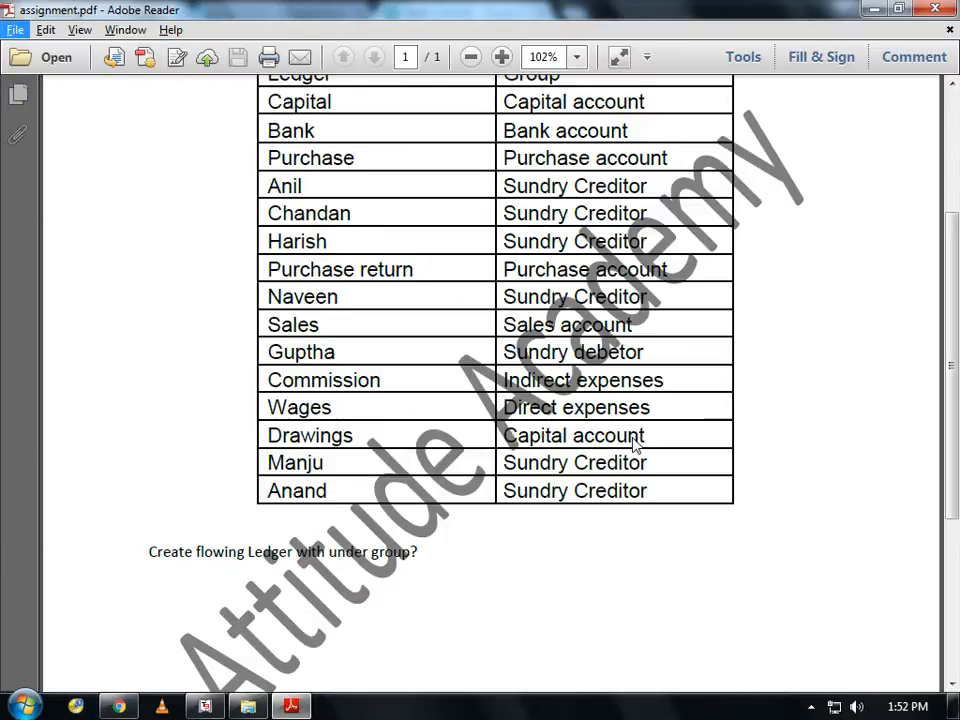
key(Down)
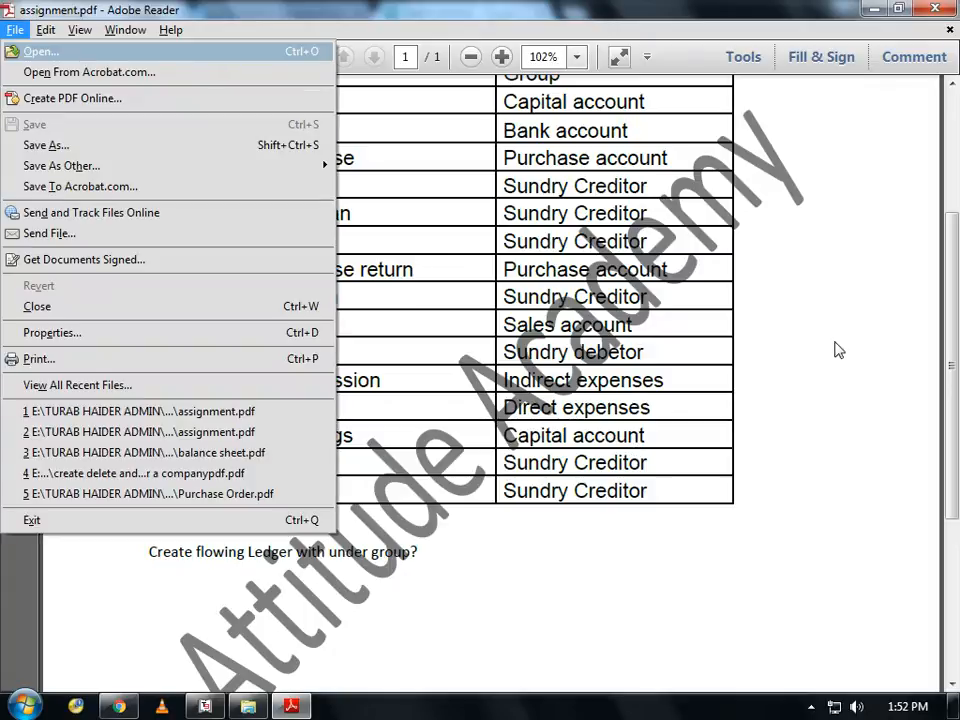
key(Escape)
key(Escape)
scroll(836, 349, up, 1)
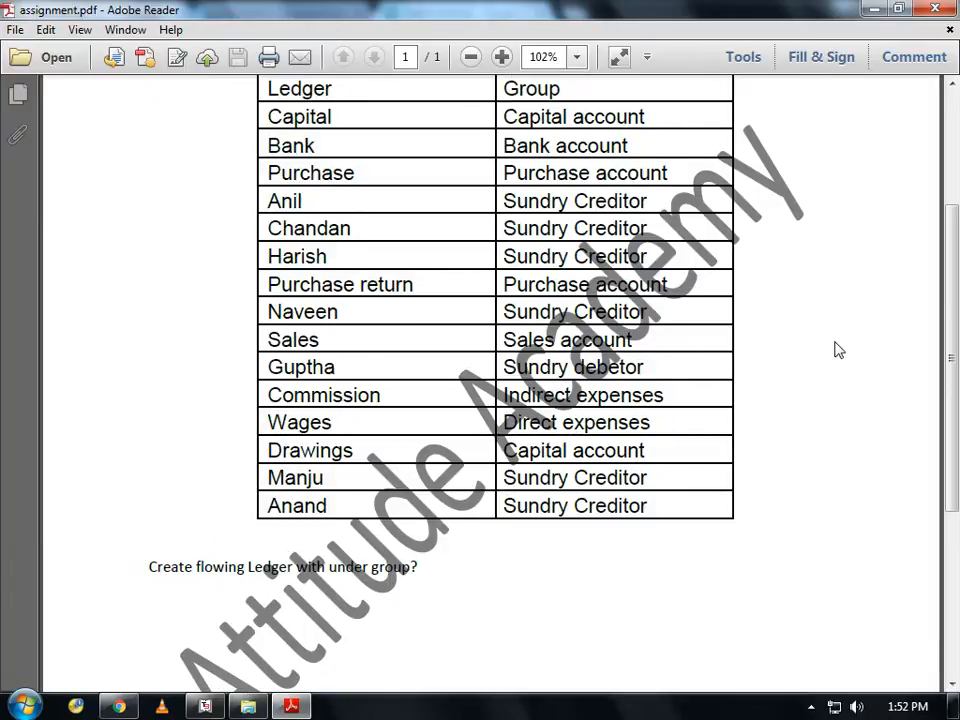
scroll(838, 349, up, 4)
key(alt)
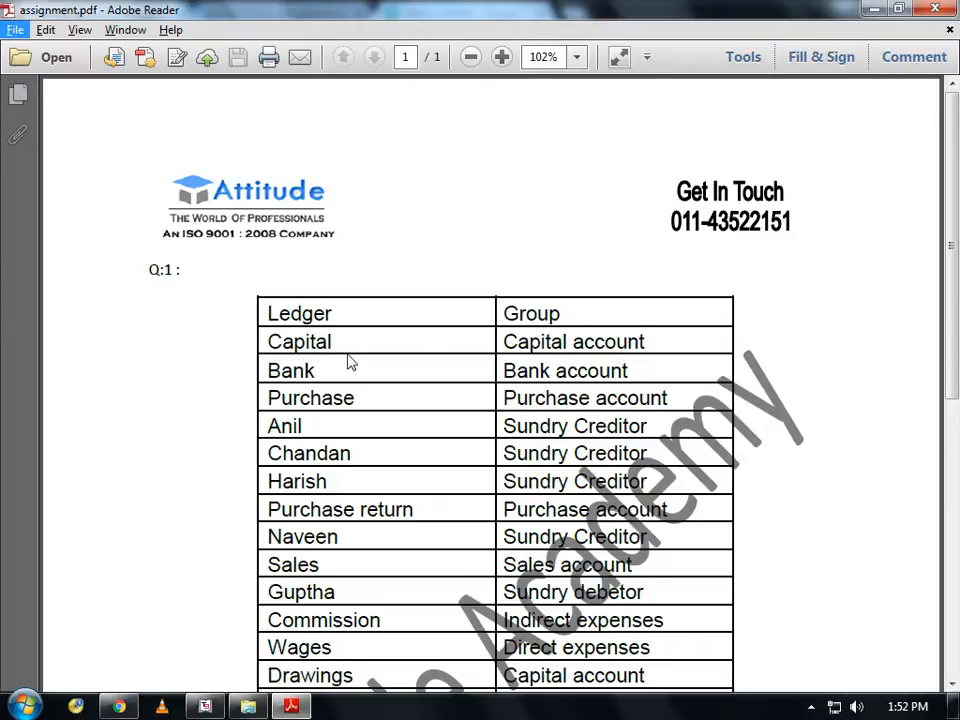
- Back in Tally, name the new ledger Capital under the Capital Account group
key(Escape)
key(alt+Tab)
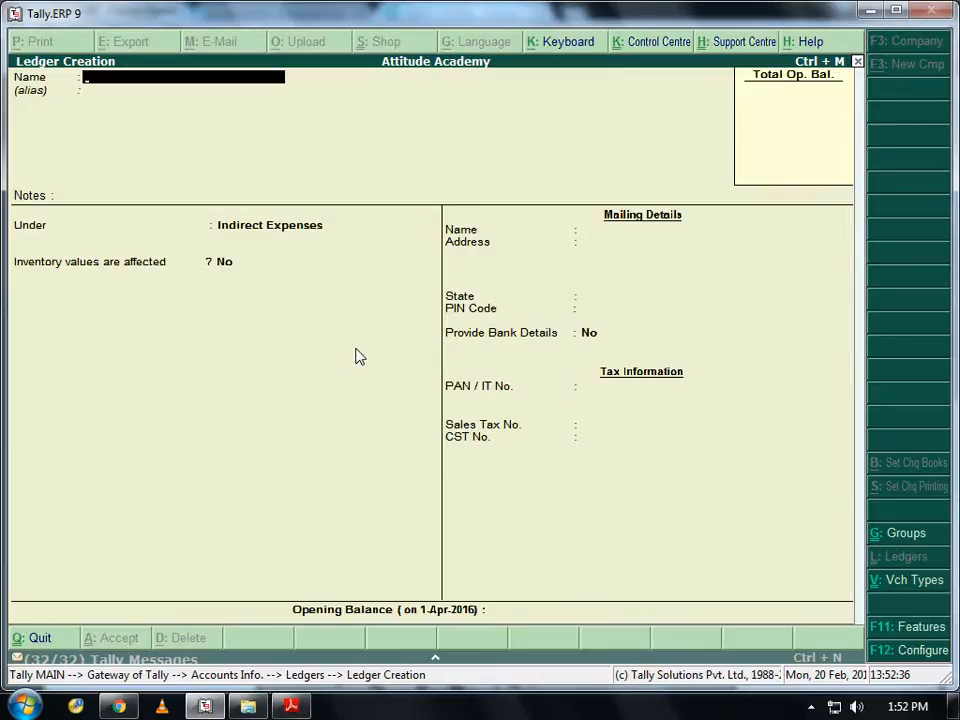
text(Capital)
key(Return)
key(Return)
key(Return)
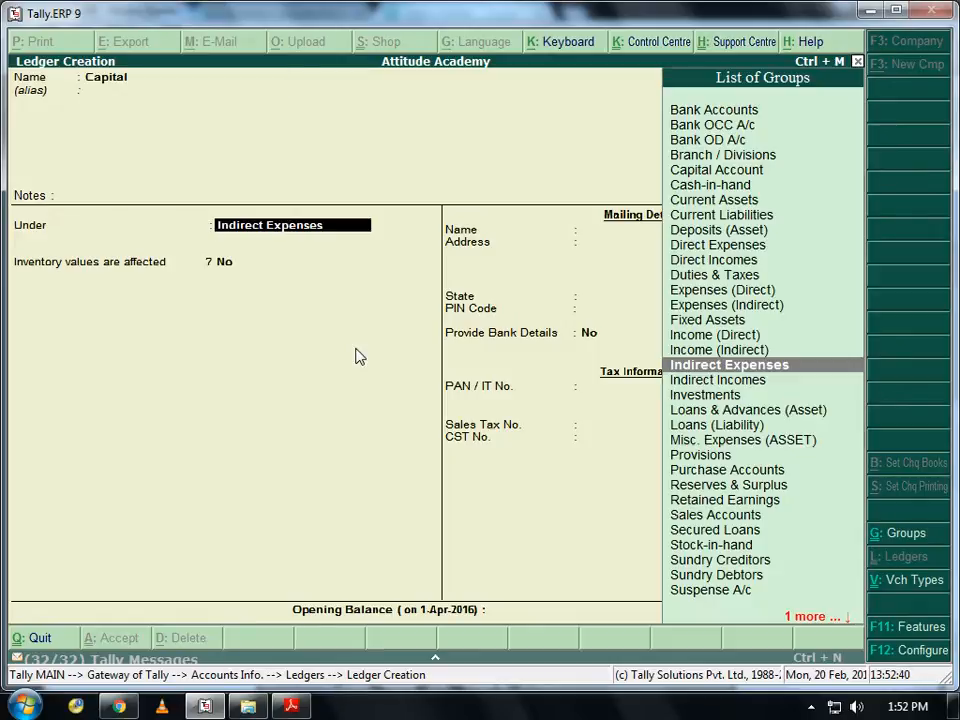
text(Ca)
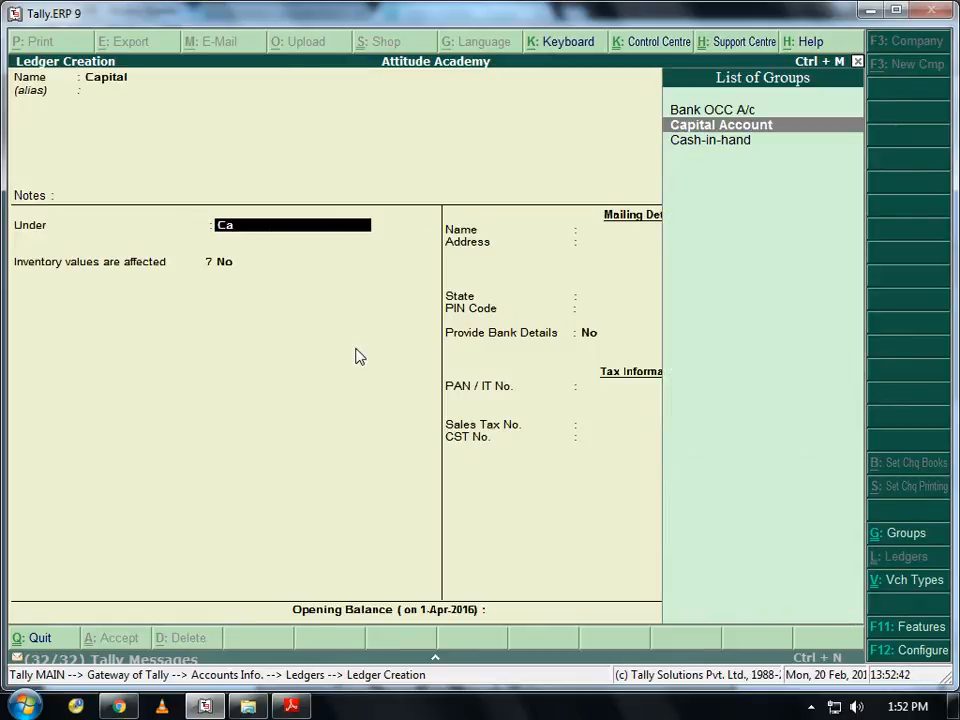
key(Return)
key(Return)
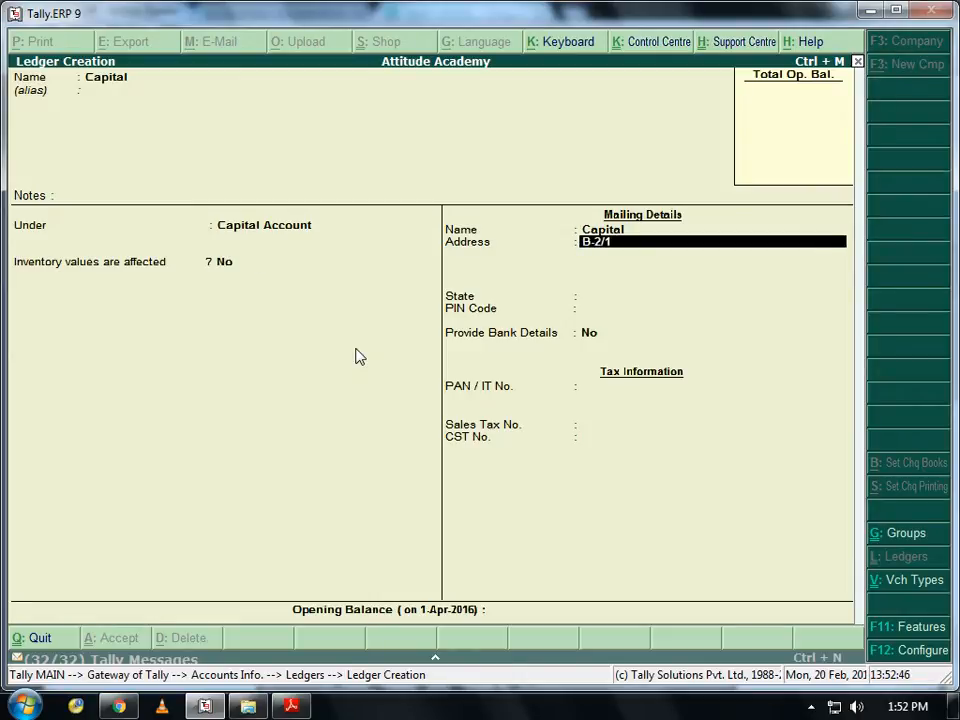
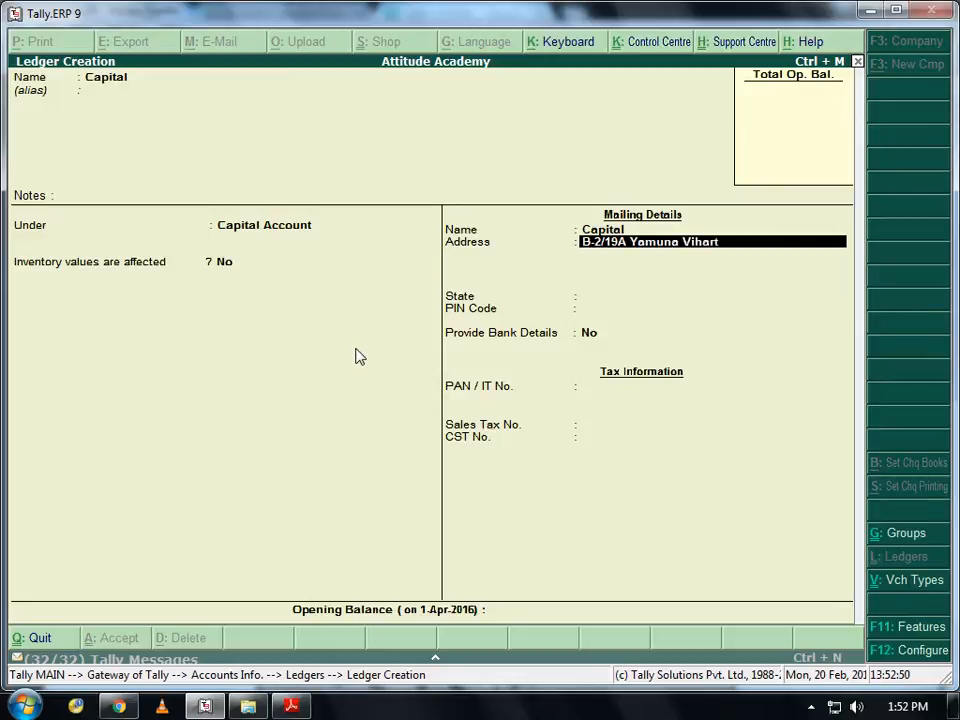
- Enter the Capital ledger's mailing address, state Delhi, and PIN code
key(Return)
key(Return)
text(De)
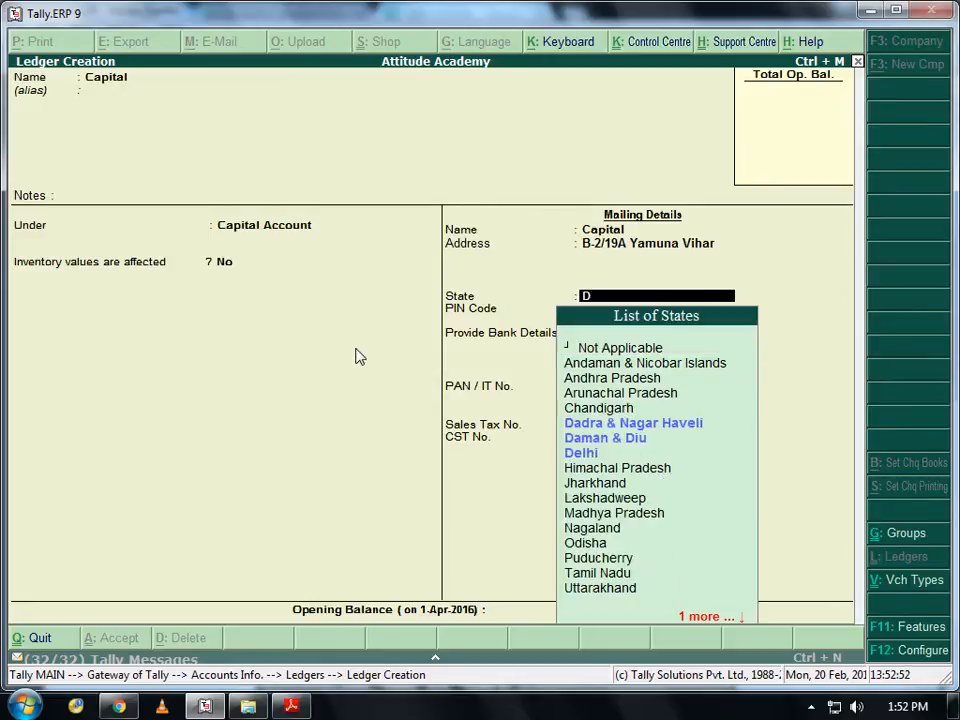
key(Return)
text(110053)
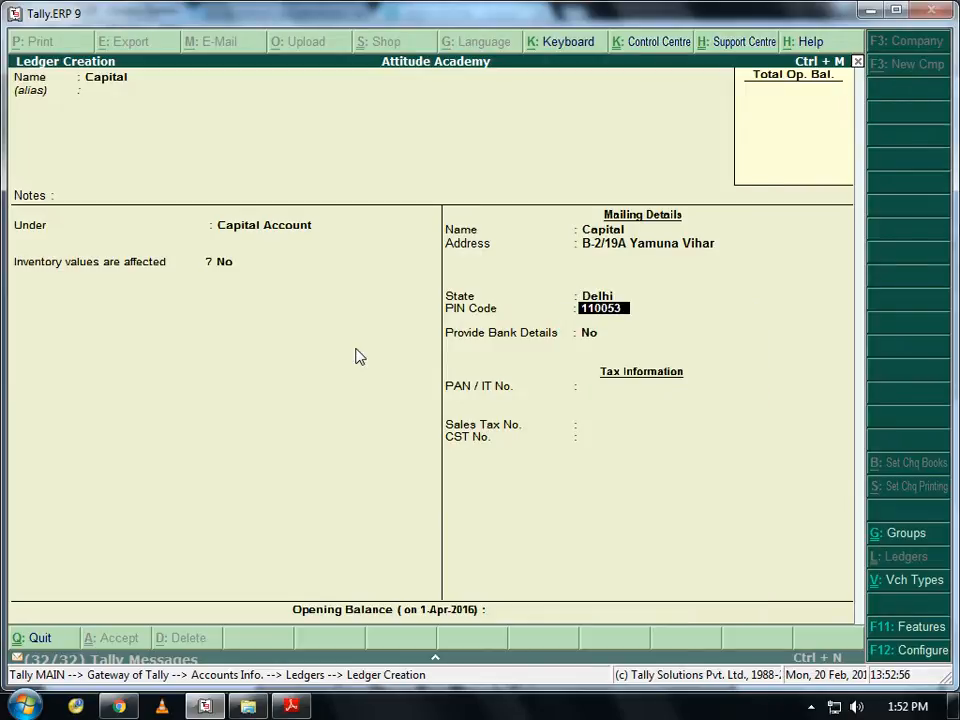
key(Return)
key(Return)
- Enter the ledger's PAN and sales tax number, reaching the Accept? prompt
key(BackSpace)
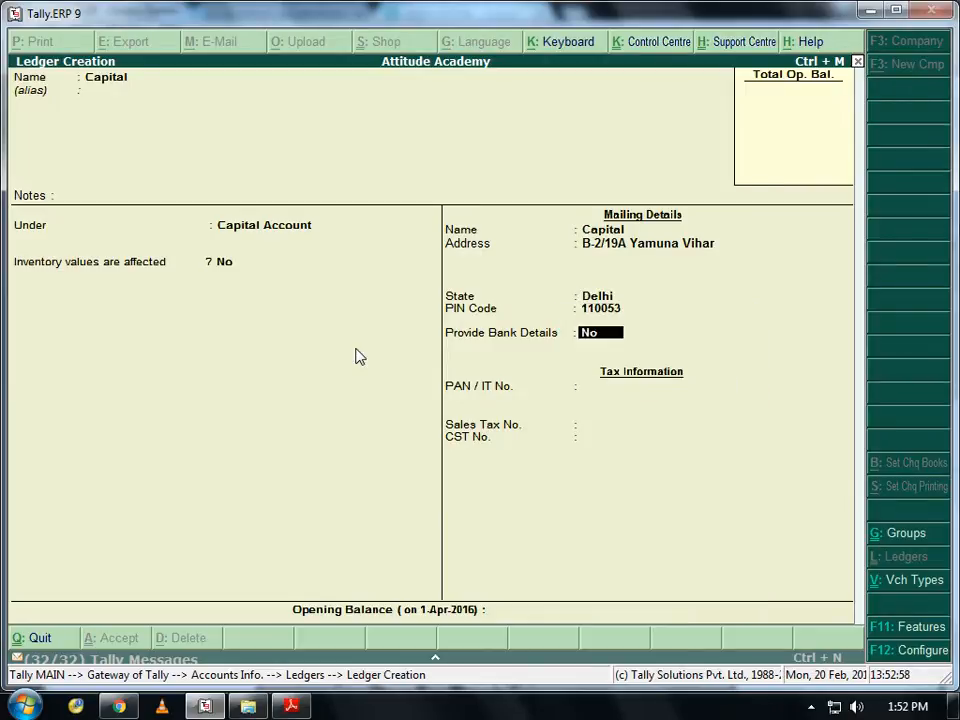
key(Return)
key(Return)
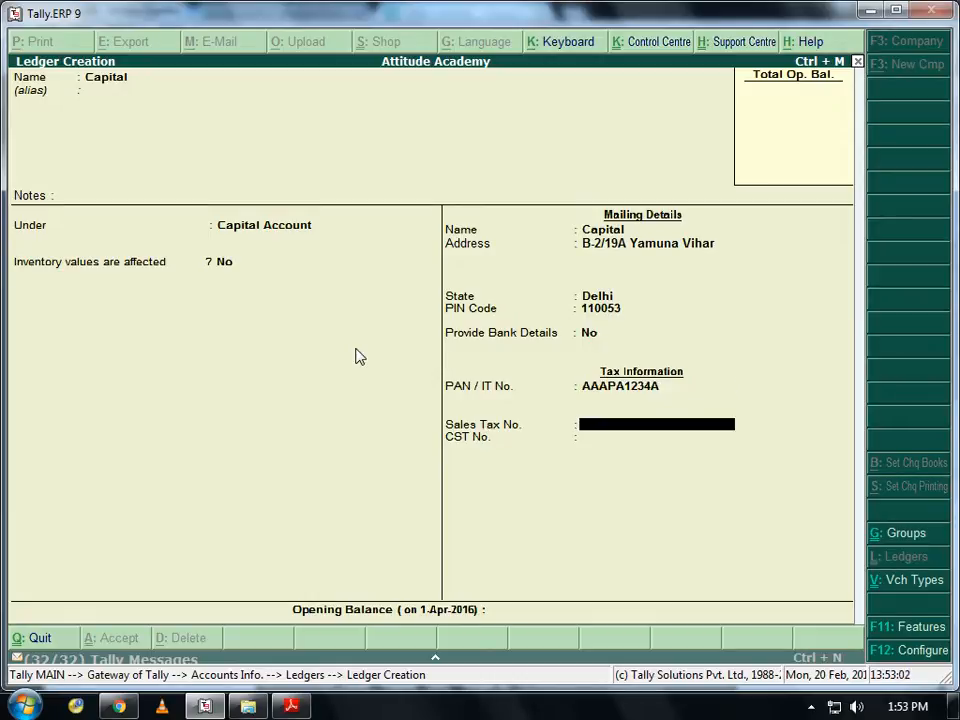
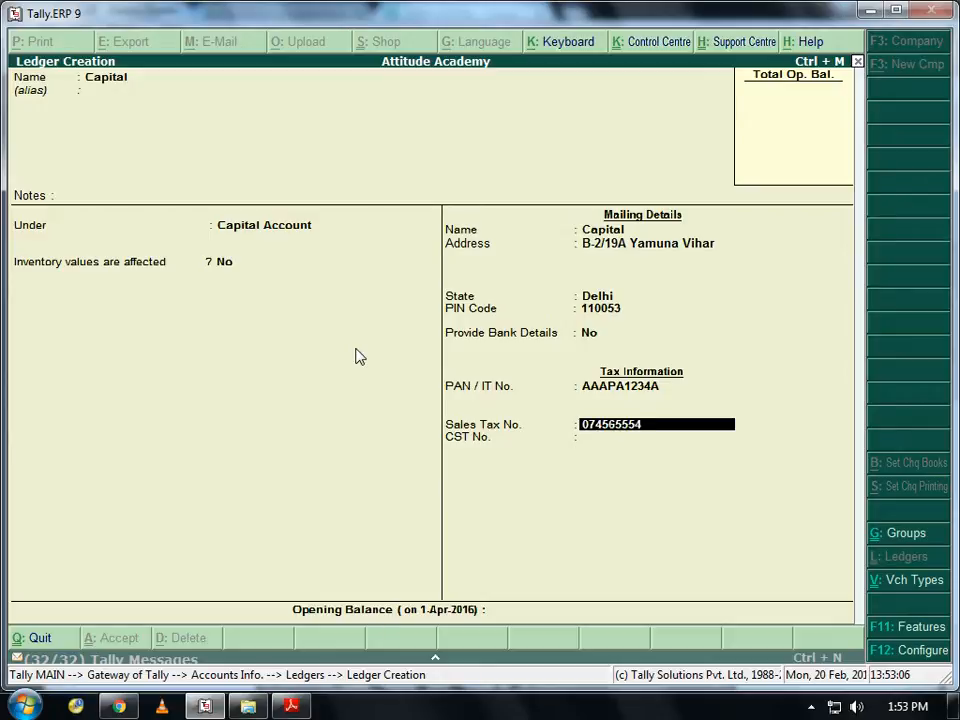
key(Return)
key(Return)
key(Return)
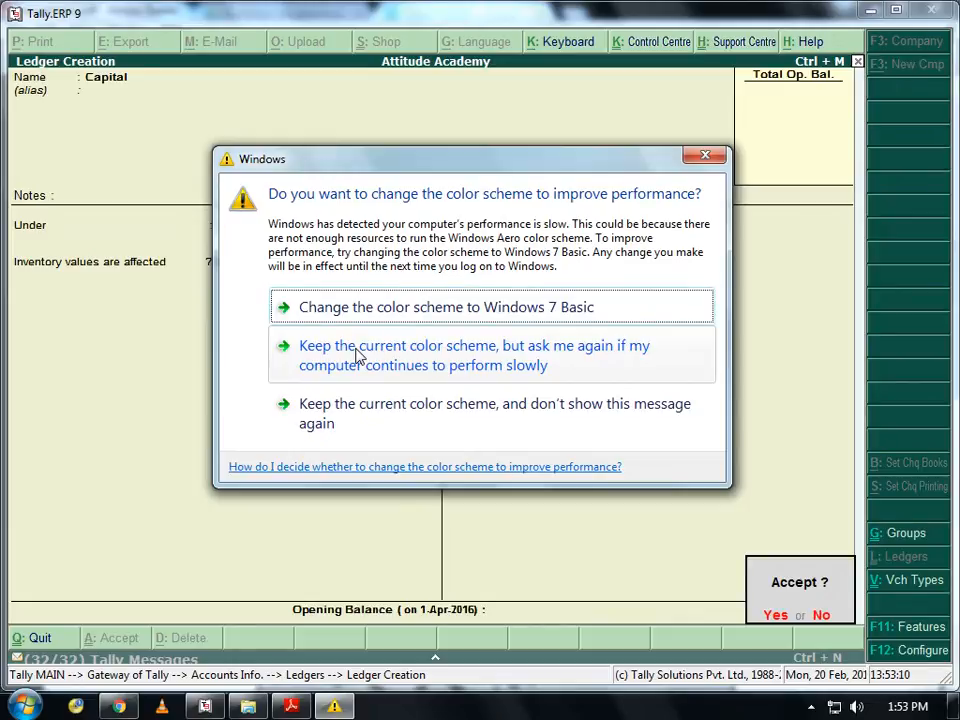
- Switch Windows to the Basic colour scheme, then accept and save the Capital ledger in Tally
key(alt+Tab)
key(alt+Tab)
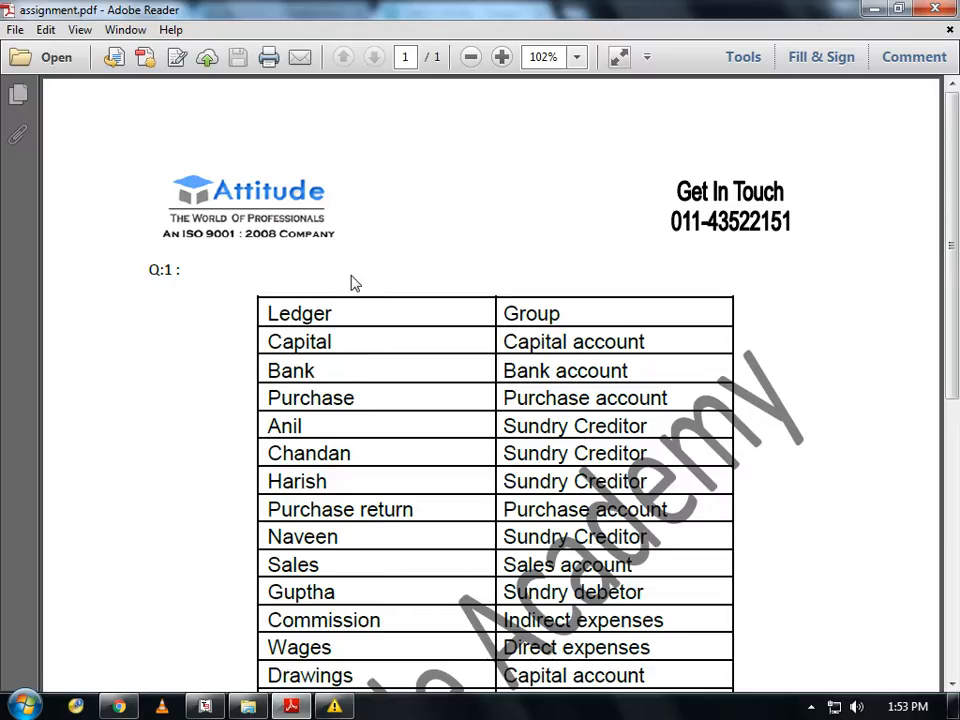
key(alt+Tab)
click(400, 318)
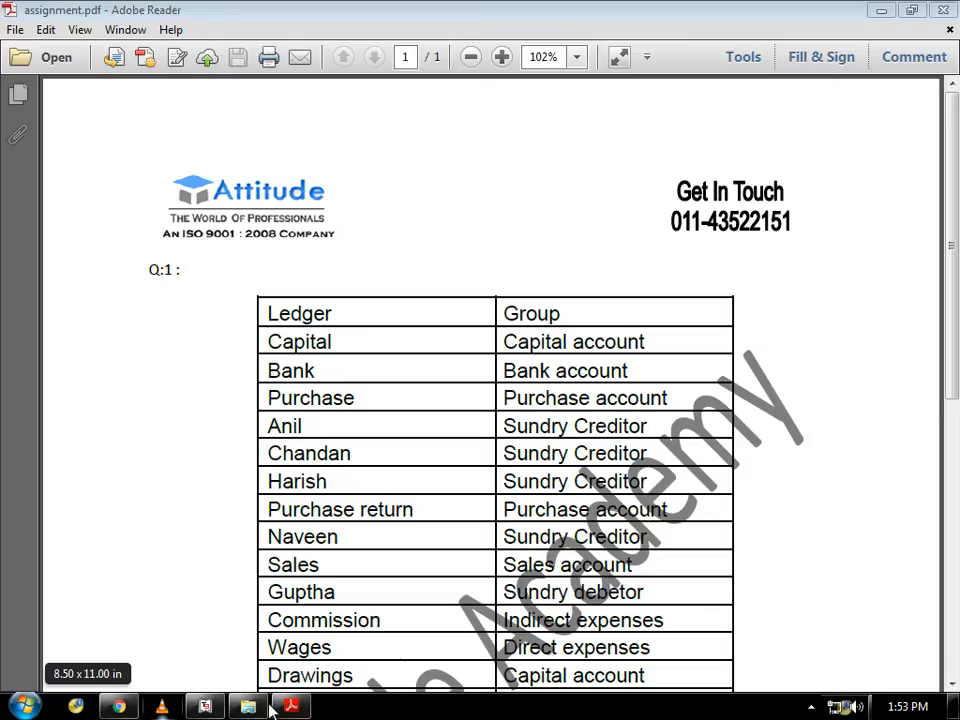
click(207, 707)
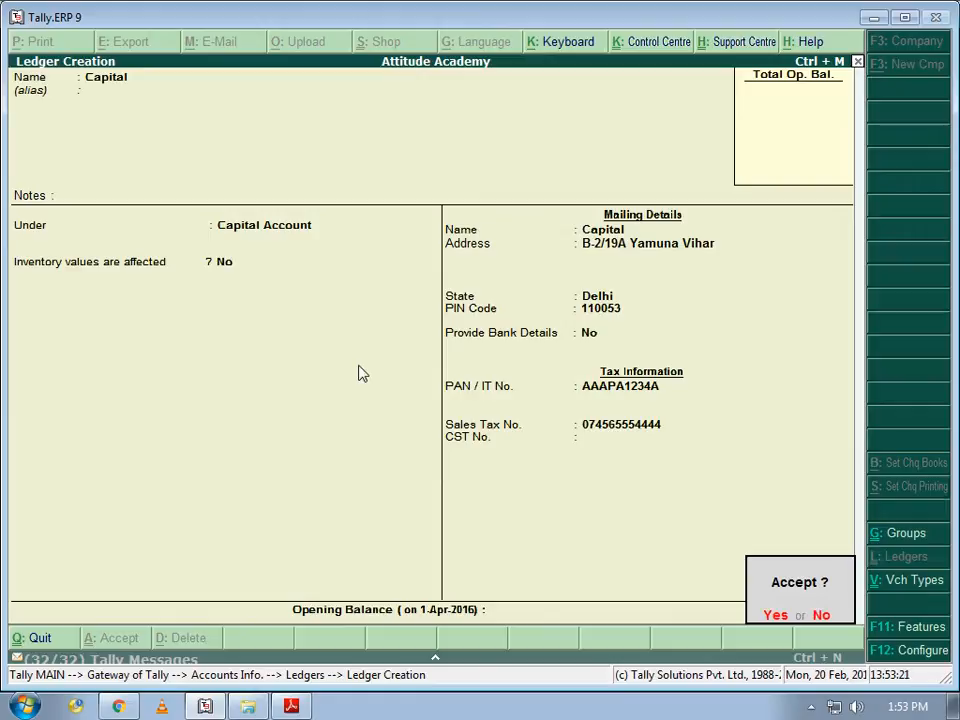
key(Return)
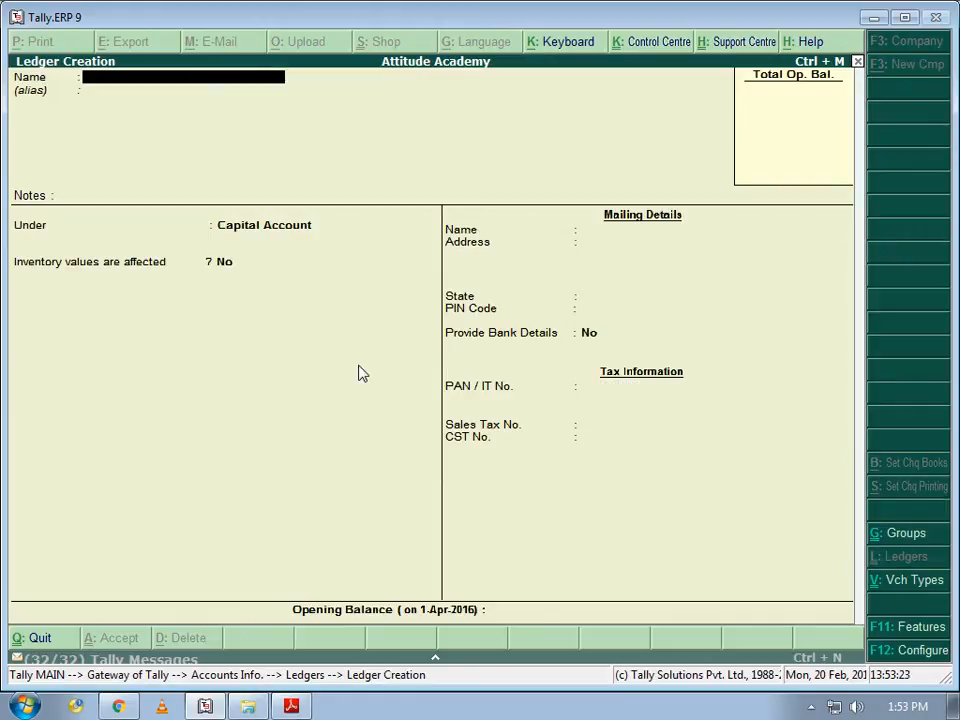
- Create and save the Bank ledger under Bank Accounts
key(alt+Tab)
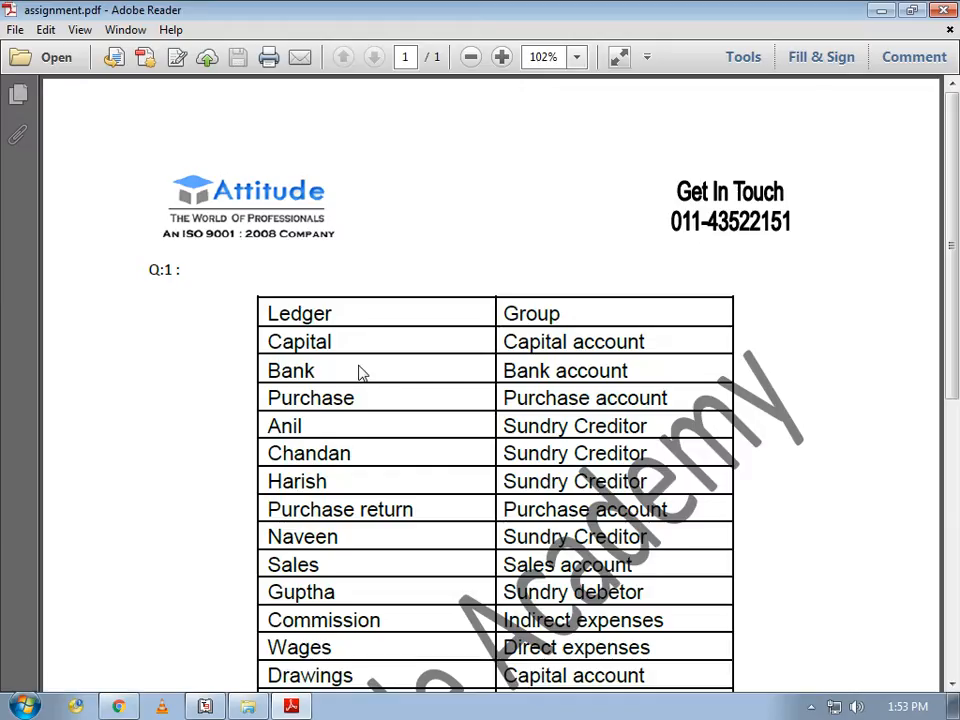
key(alt+Tab)
text(Bank)
key(Return)
key(Return)
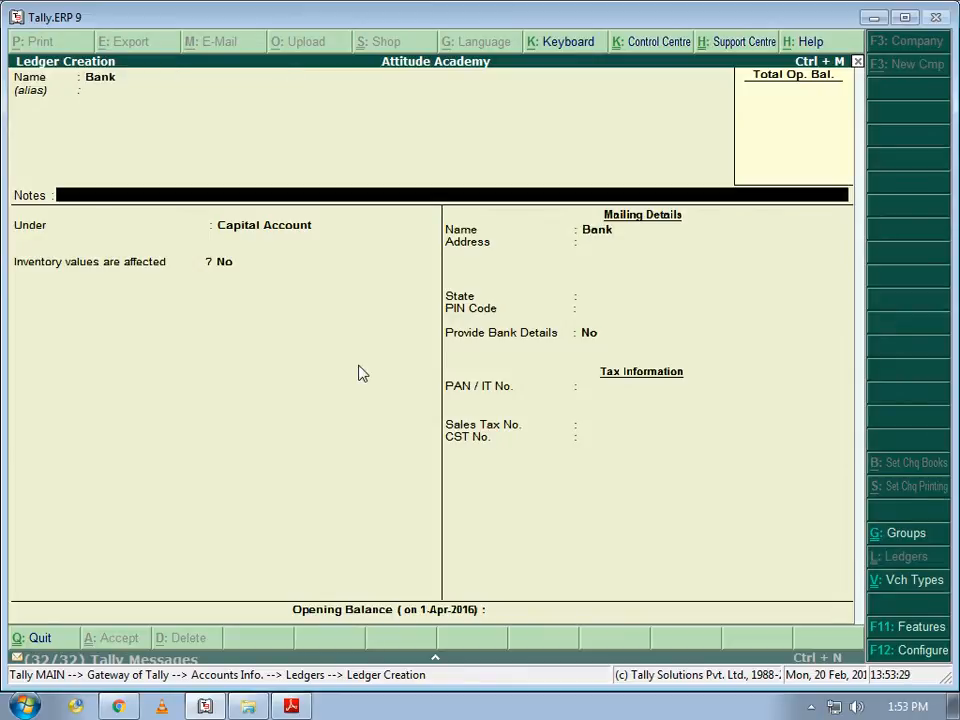
key(Return)
text(B)
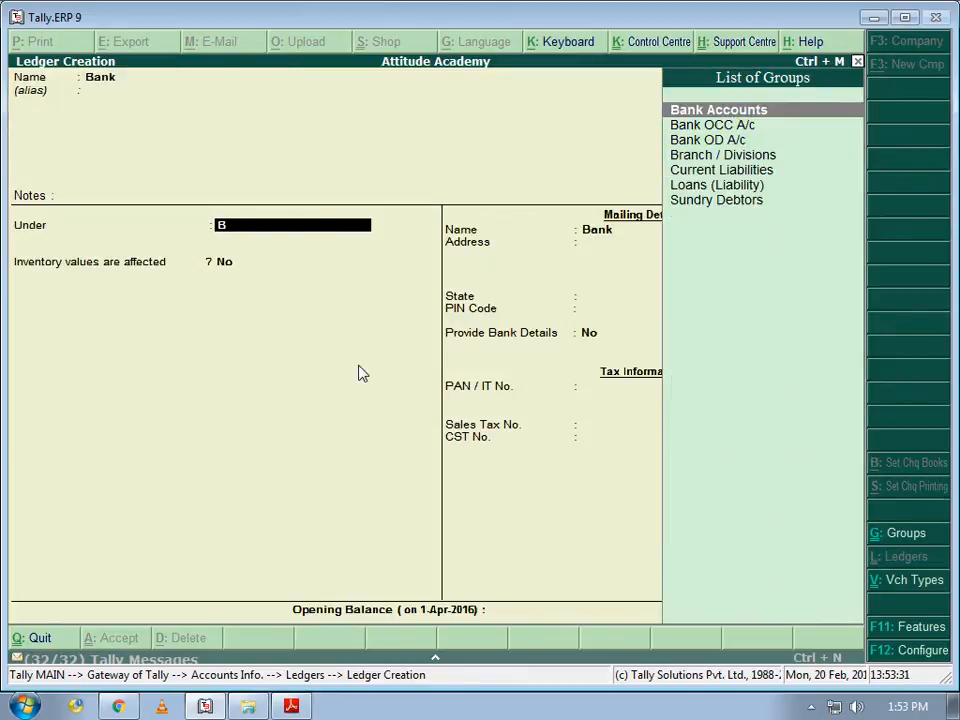
key(Return)
key(Return)
key(Return)
key(Return)
key(Return)
key(Return)
key(Return)
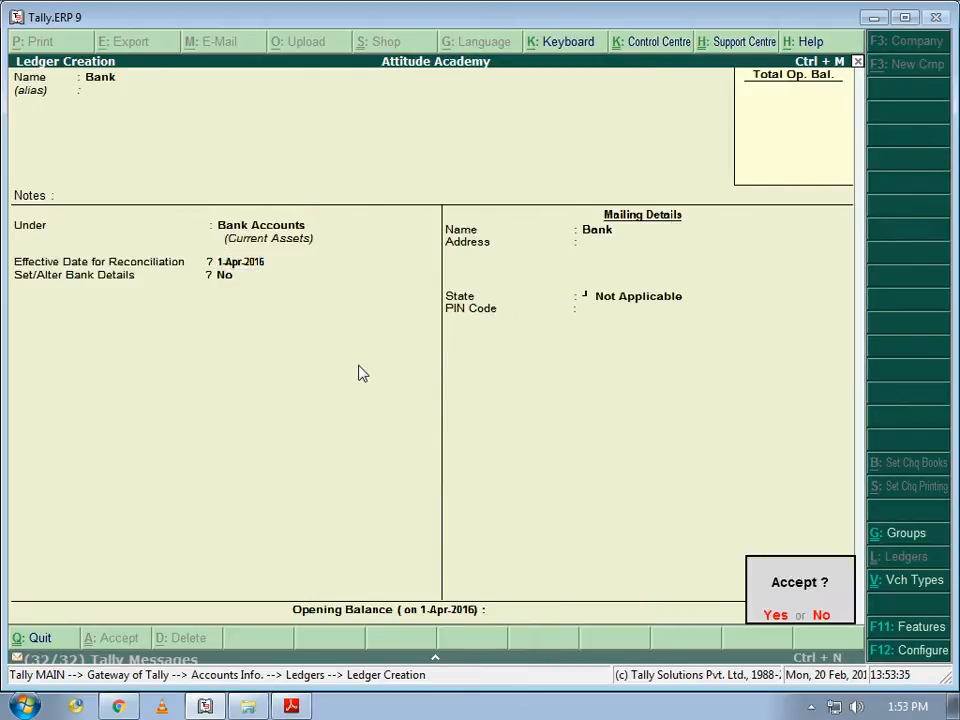
key(Return)
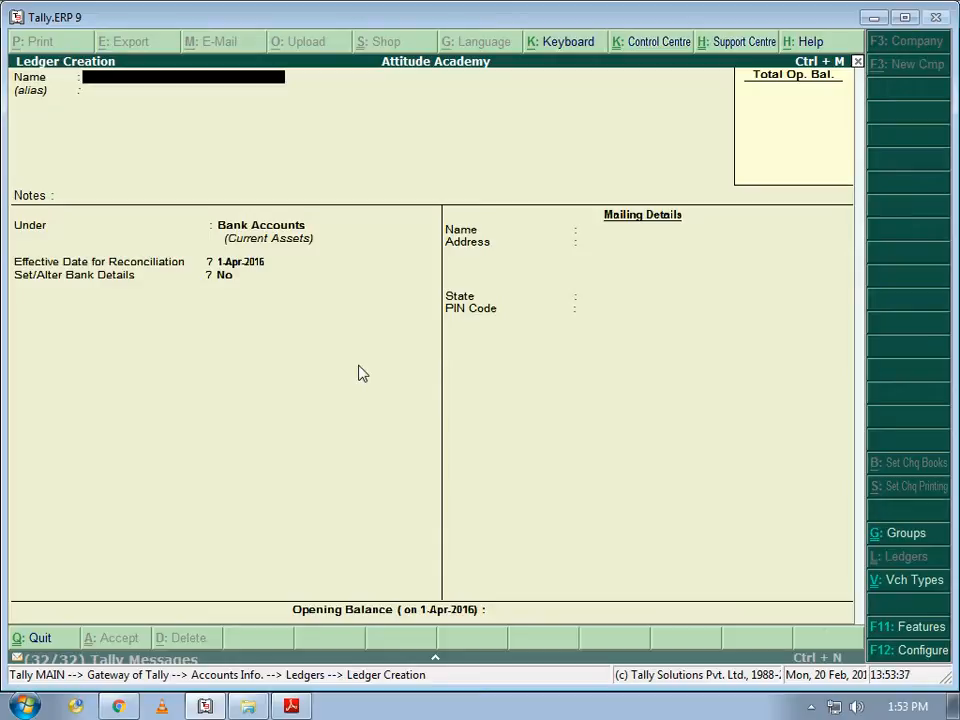
- Create and save the Purchase ledger under Purchase Accounts, then exit to the Ledgers menu
key(alt+Tab)
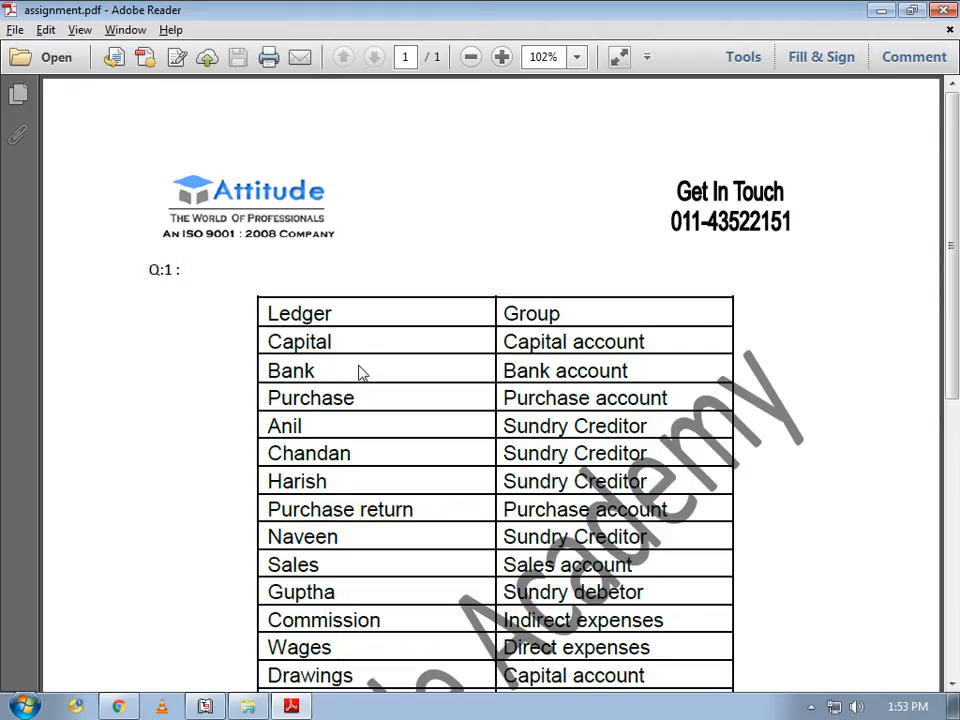
key(alt+Tab)
text(Purchase)
key(Return)
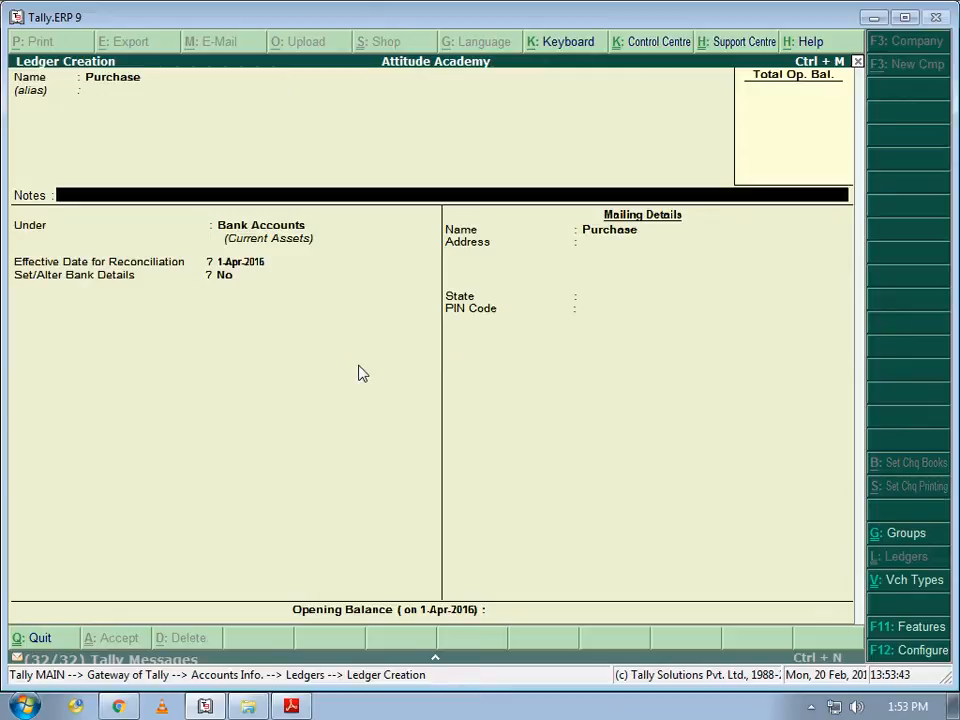
key(Return)
text(Pu)
key(Return)
key(Return)
key(Return)
key(Return)
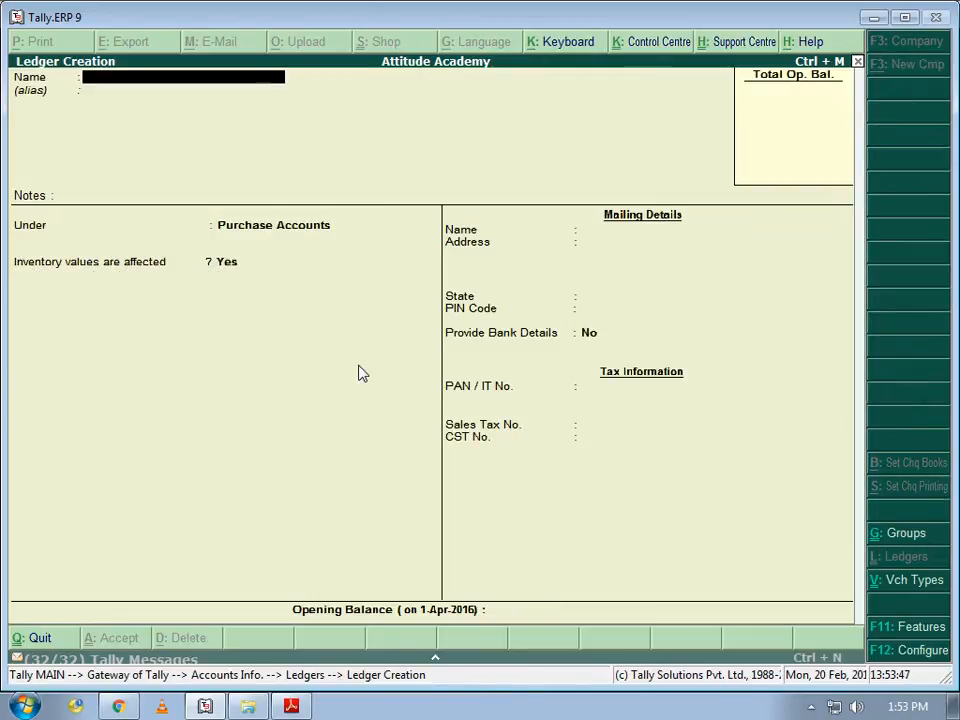
key(Escape)
key(Return)
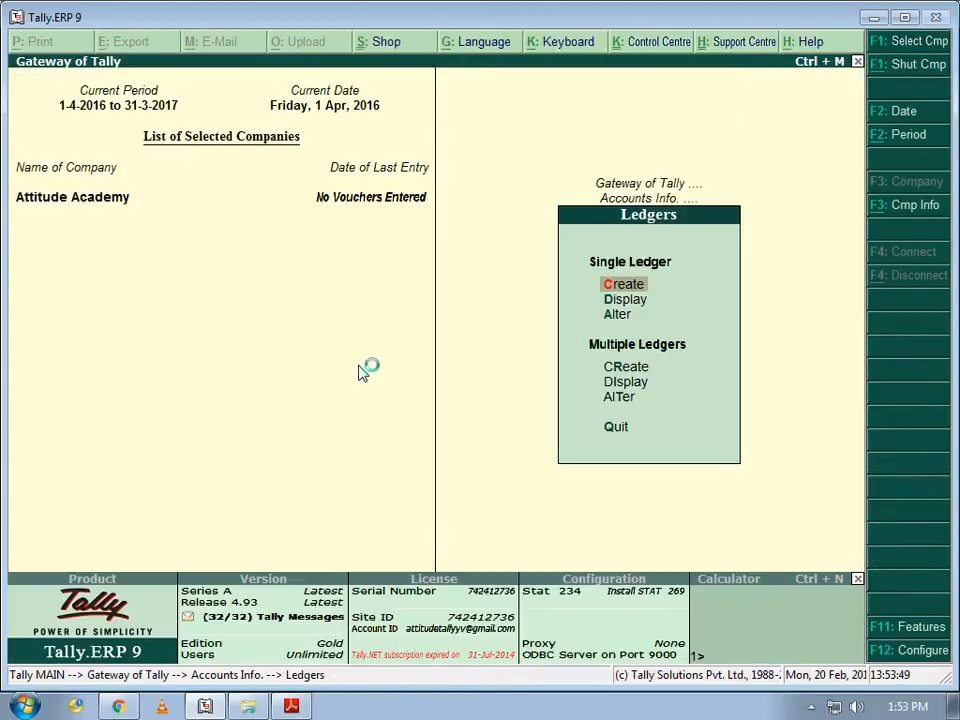
- Scroll the assignment's ledger table down to the Anand row and return to Tally's Ledgers menu
key(alt+Tab)
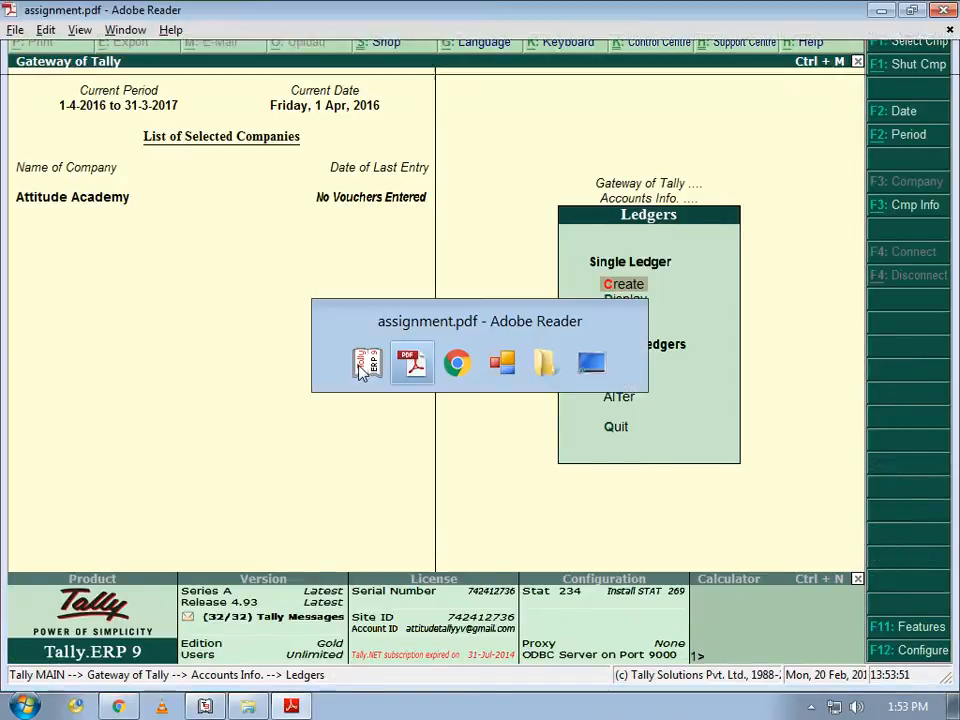
scroll(358, 363, down, 1)
scroll(358, 363, down, 1)
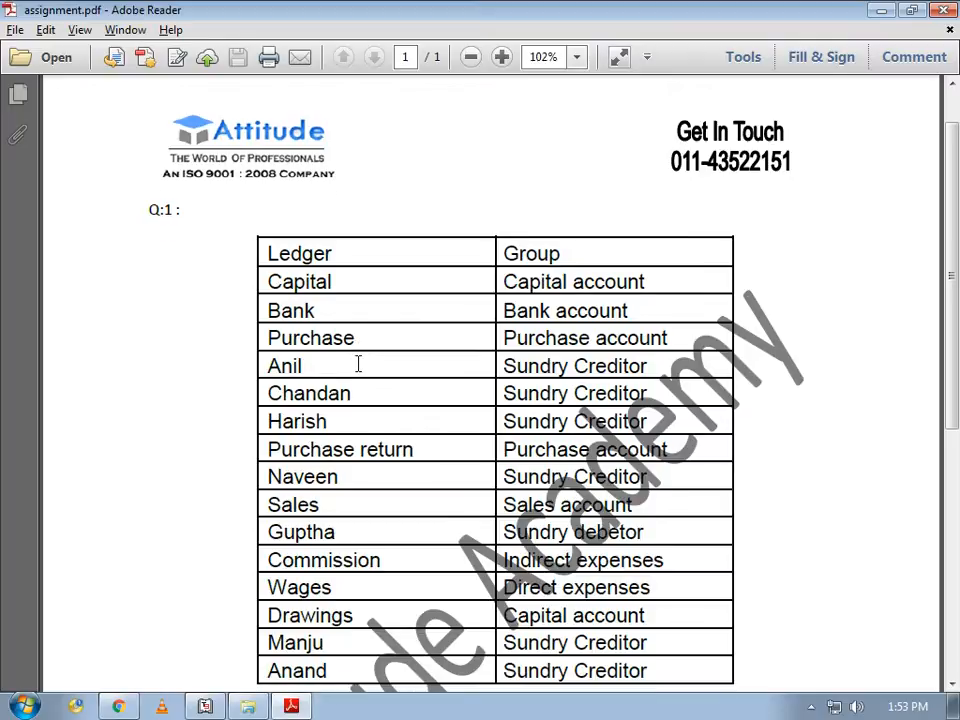
scroll(358, 363, down, 1)
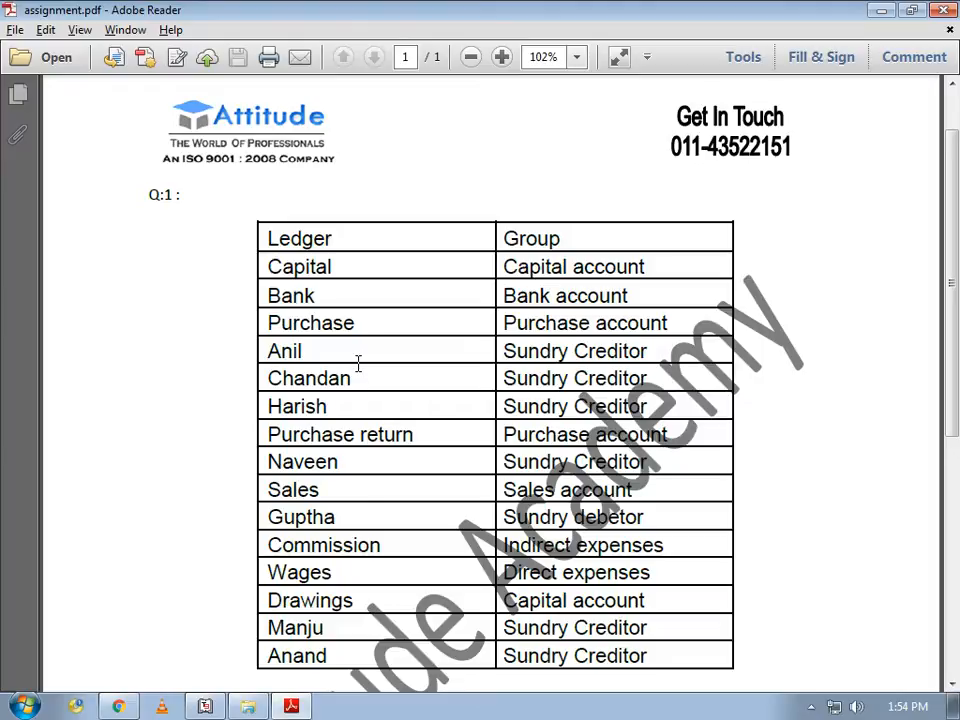
key(alt+Tab)
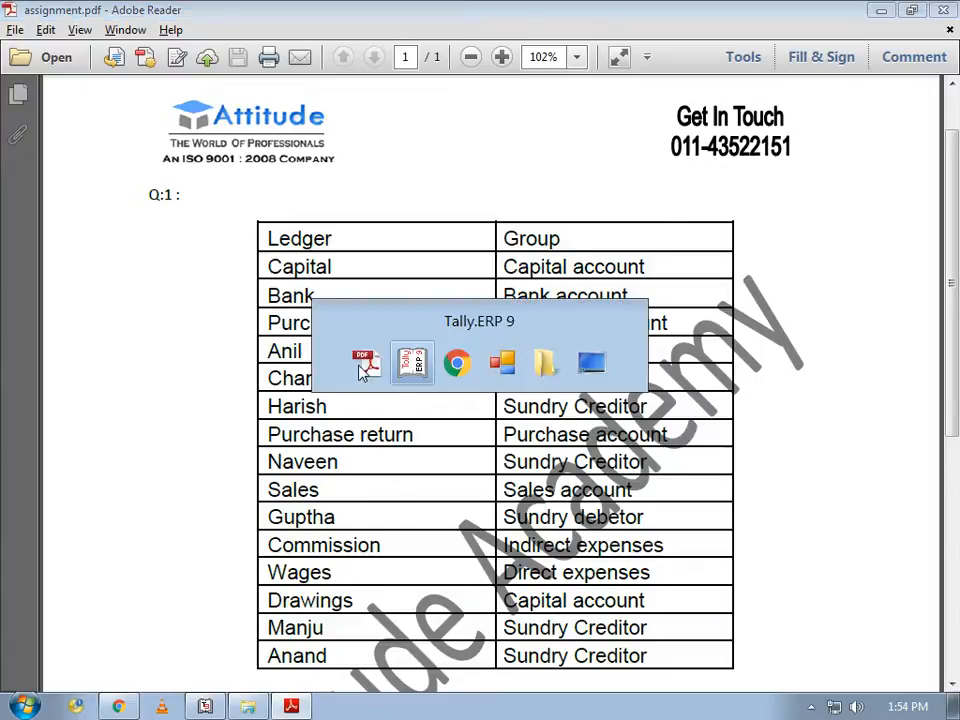
key(Down)
key(Down)
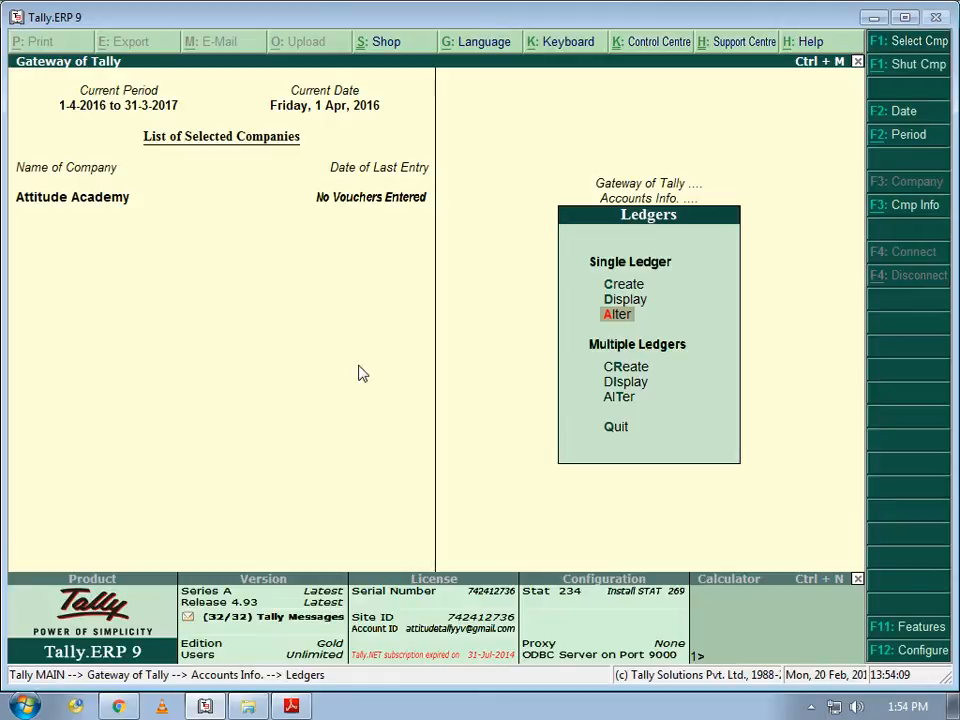
key(Down)
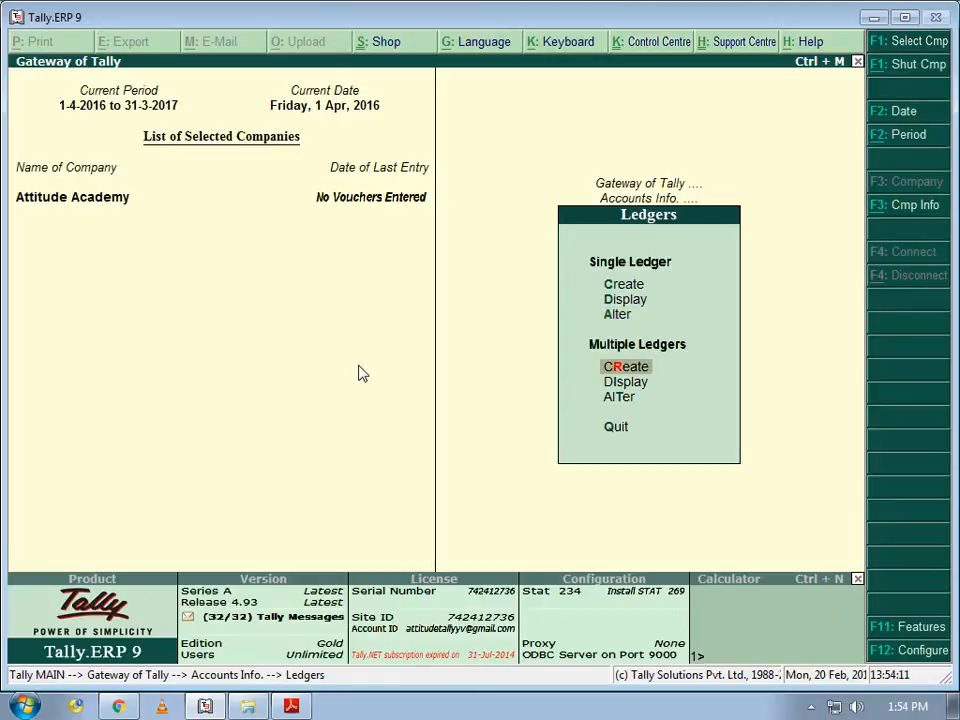
- Start Multiple Ledgers Create with Sundry Creditors as the common group
key(Return)
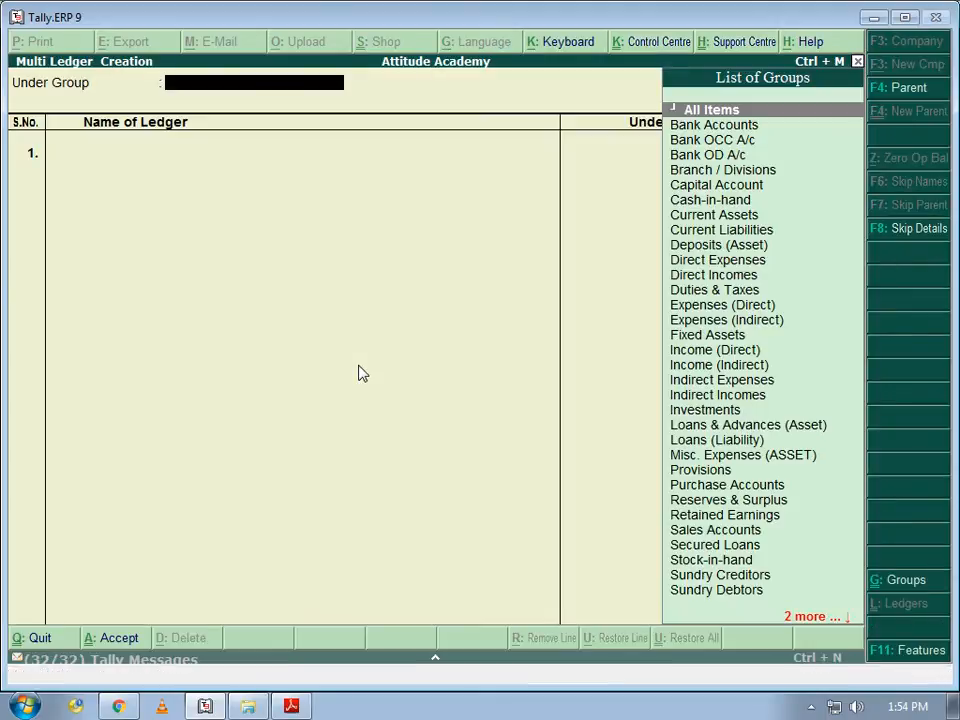
text(S)
key(Down)
key(Down)
key(Down)
key(Down)
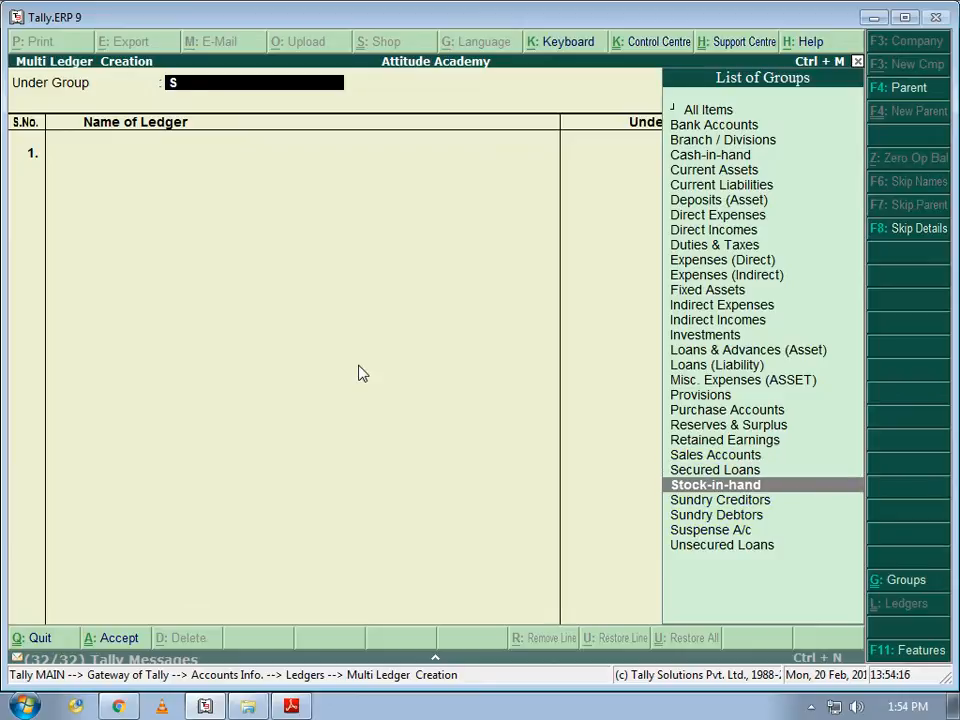
key(Return)
- Enter the creditor ledgers Anil, Chandan and Harish, checking names against the PDF
key(alt+Tab)
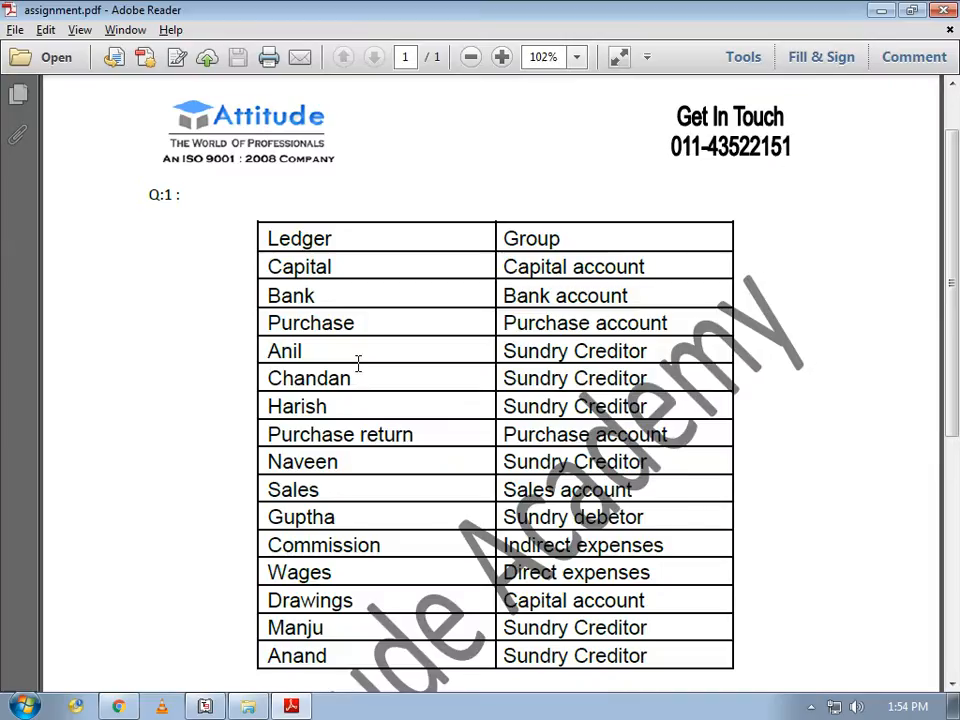
key(alt+Tab)
text(Anil)
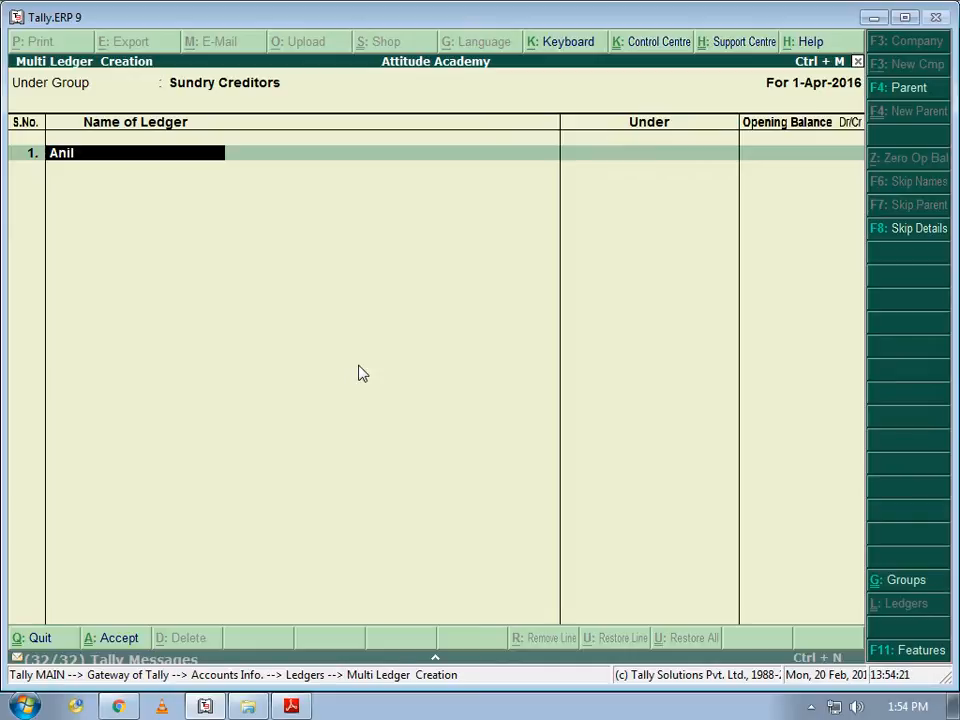
key(Return)
key(Return)
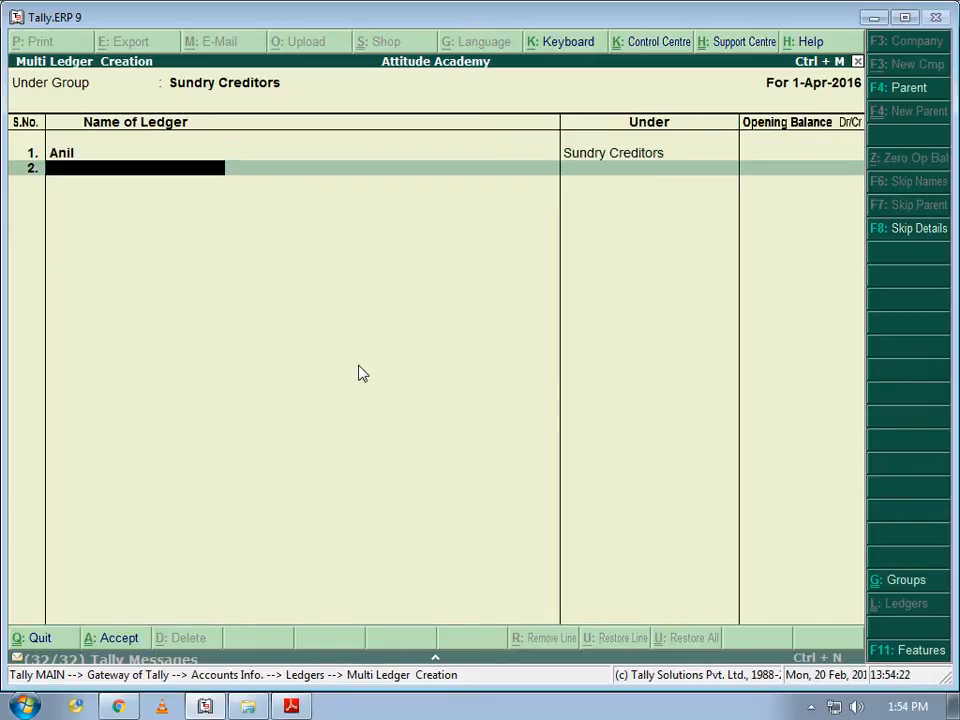
key(alt+Tab)
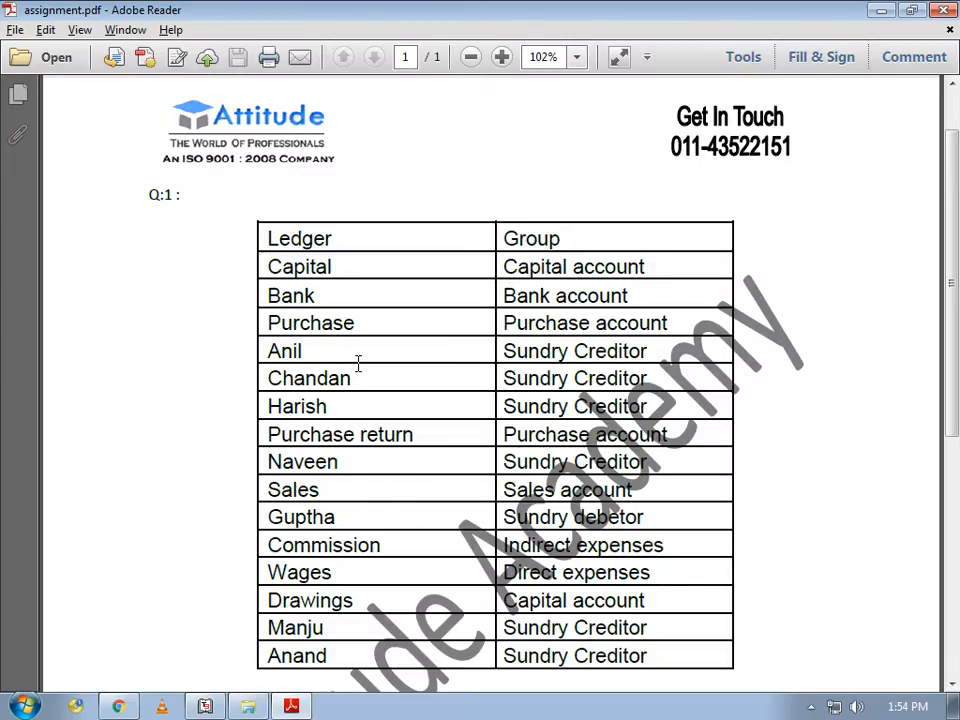
key(alt+Tab)
text(Chandan)
key(Return)
key(Return)
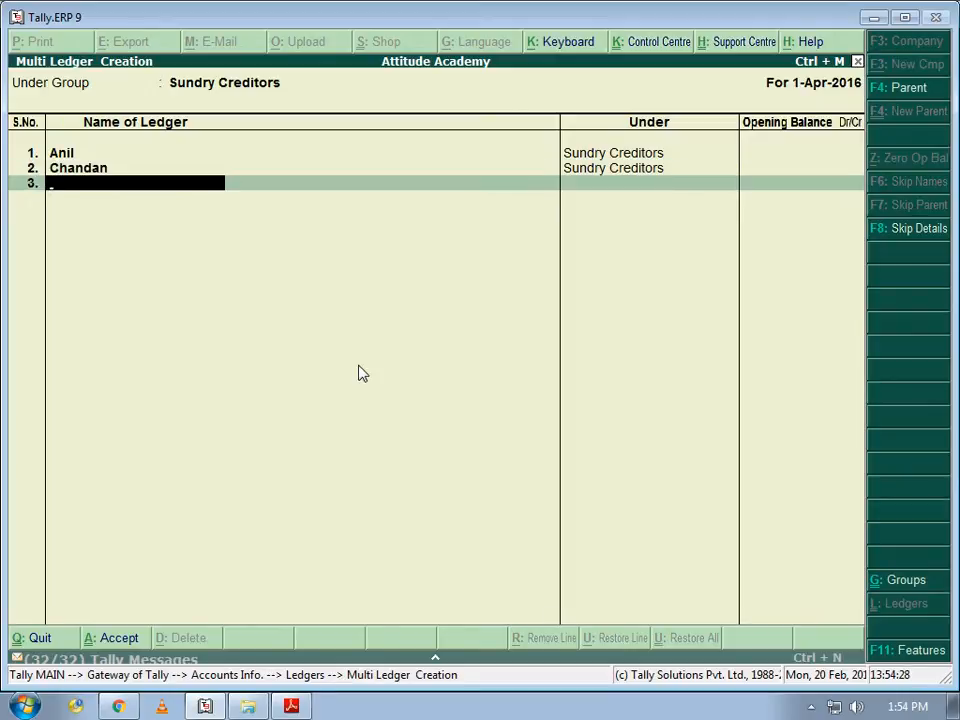
key(alt+Tab)
key(alt+Tab)
text(Harish)
key(Return)
key(Return)
key(Return)
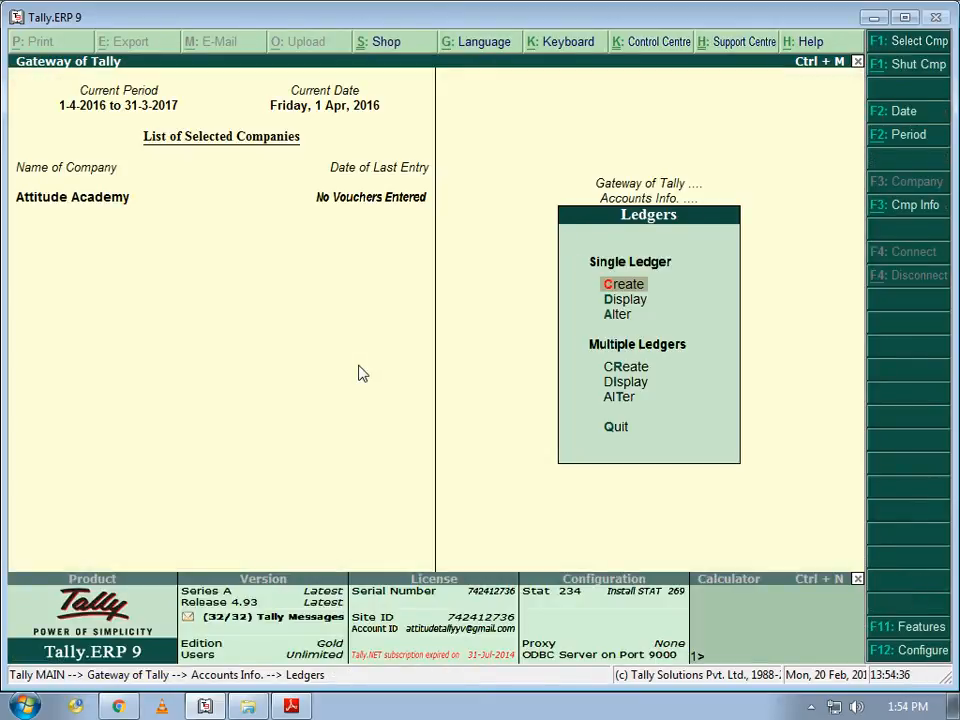
key(Down)
key(Down)
key(Down)
key(Down)
key(Return)
key(Down)
key(Down)
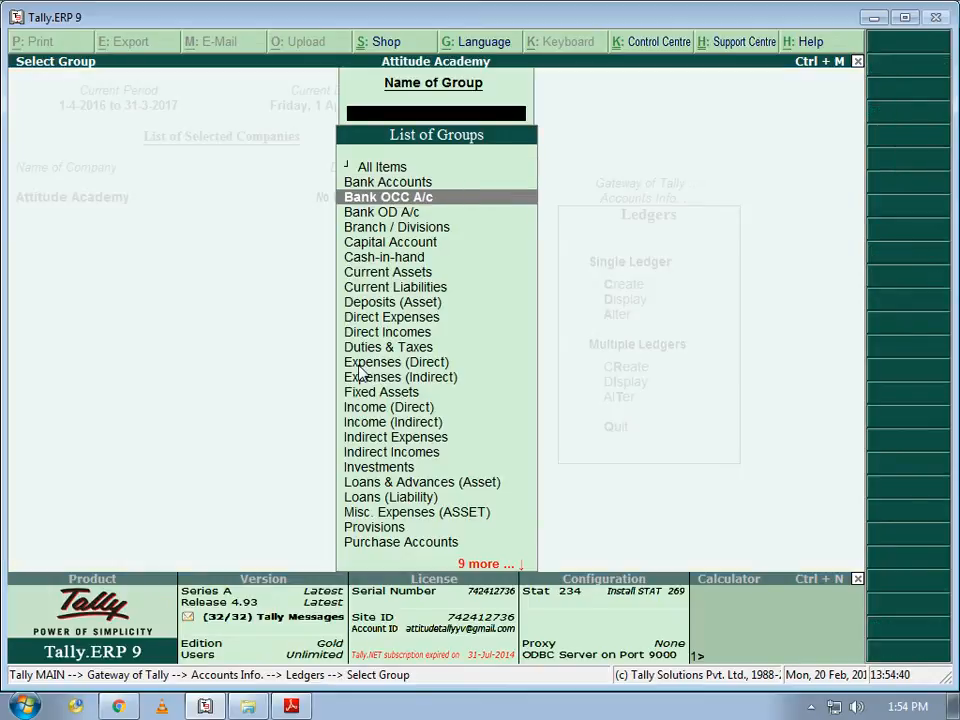
text(S)
key(Up)
key(Up)
key(Up)
key(Return)
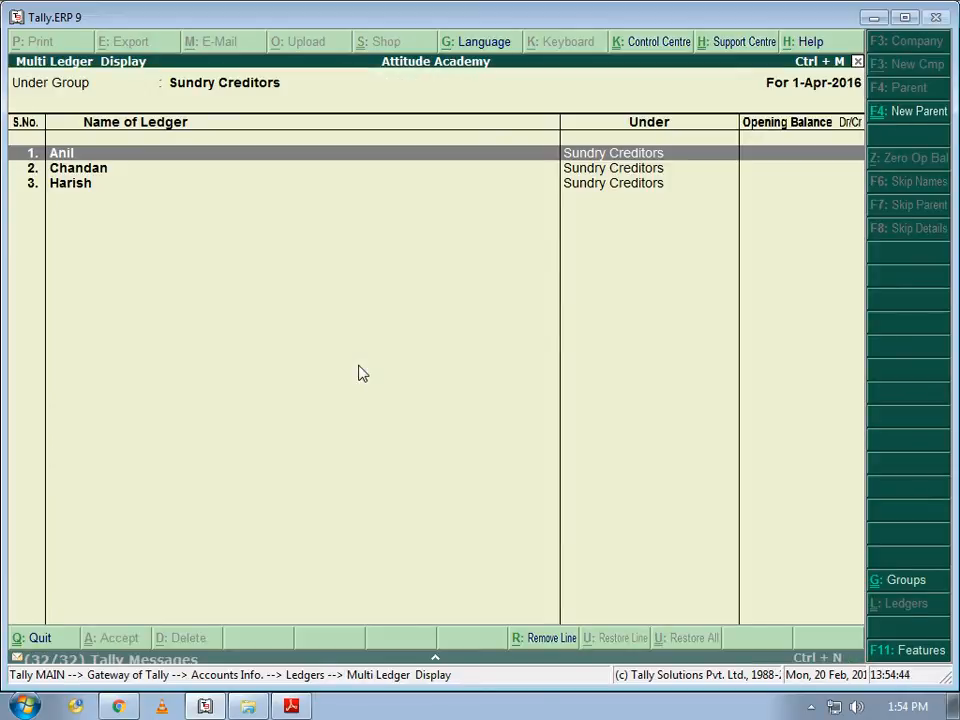
key(Escape)
key(Escape)
key(Up)
key(Up)
key(Up)
key(Return)
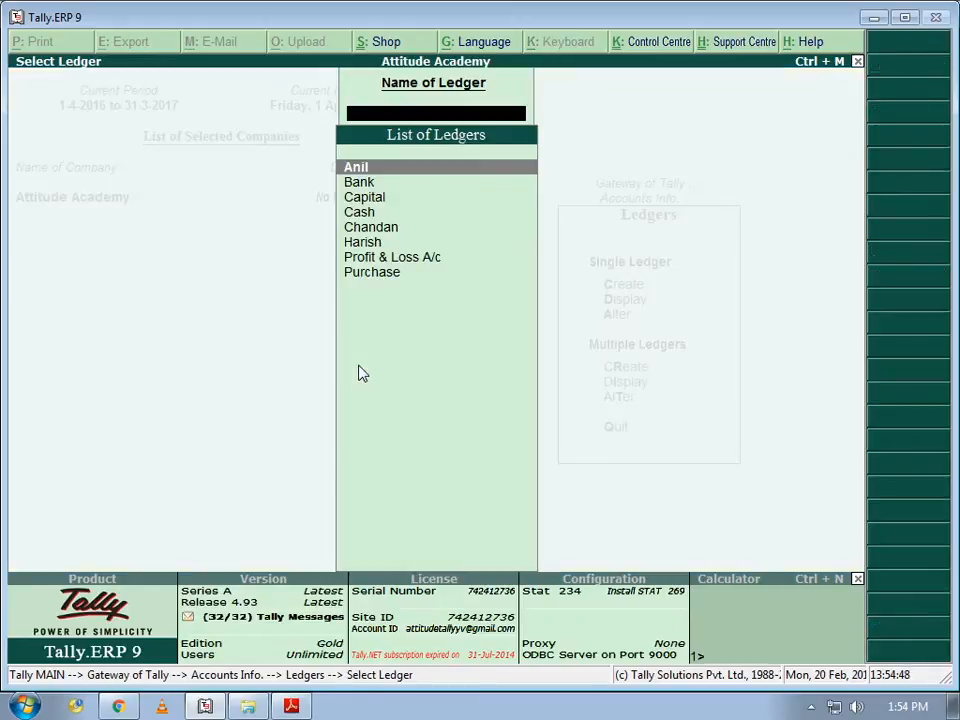
key(Down)
key(Down)
key(Down)
key(Down)
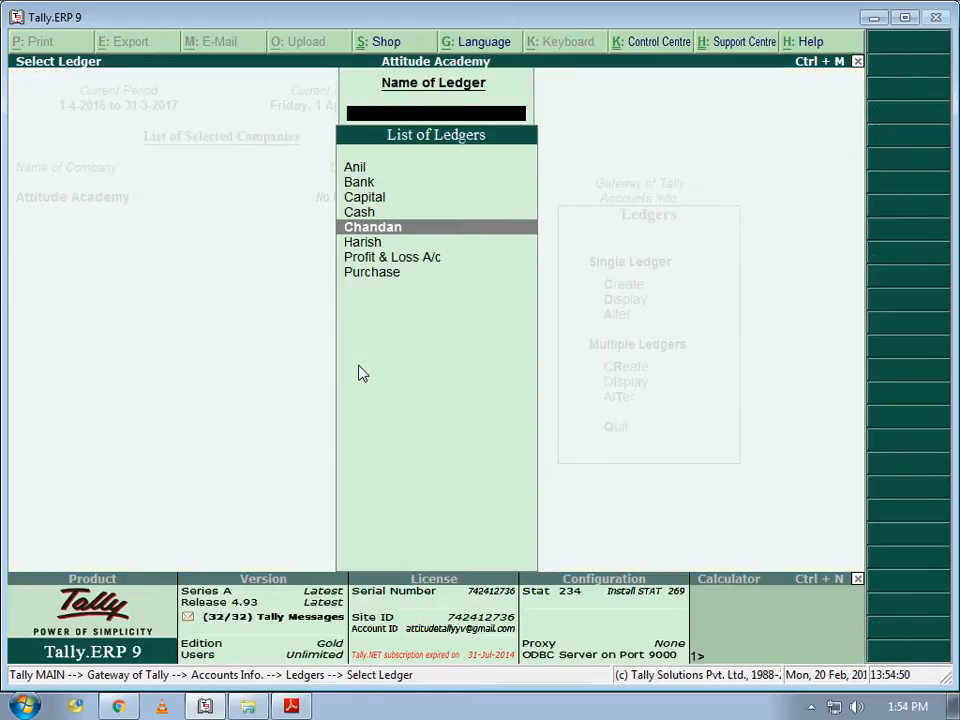
key(Down)
key(Up)
key(Up)
key(Up)
key(Up)
key(Up)
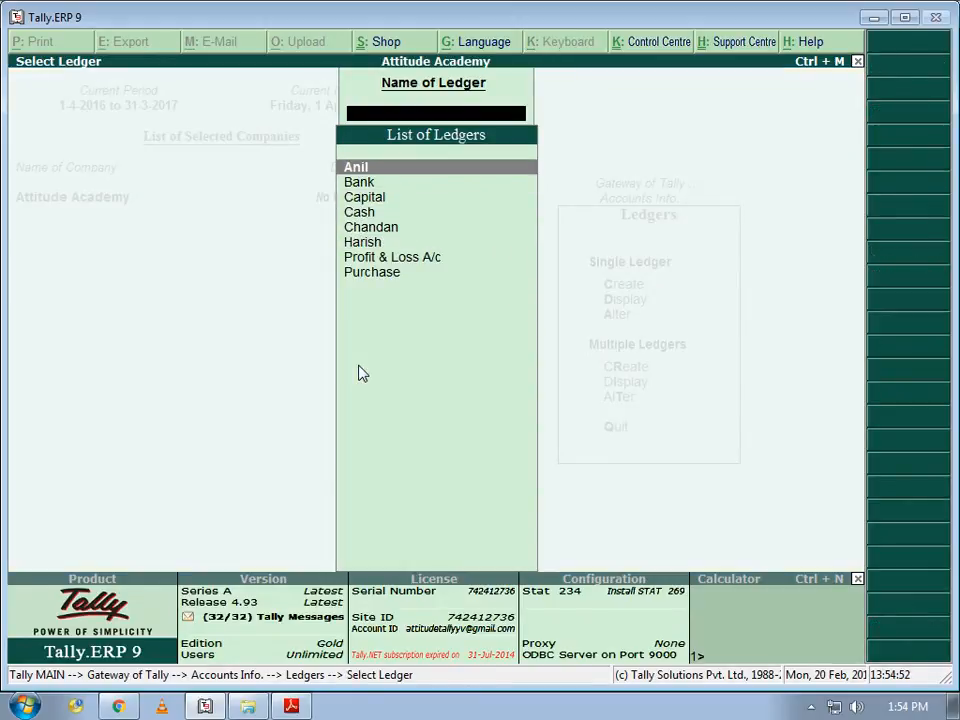
key(Return)
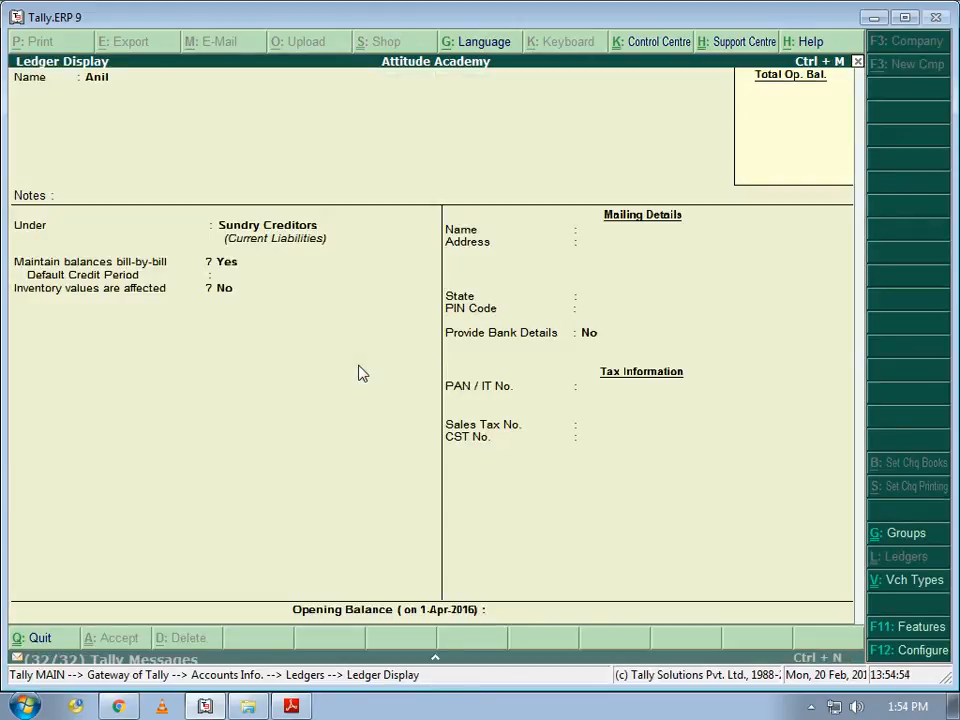
key(Escape)
key(Escape)
key(Down)
key(Down)
key(Down)
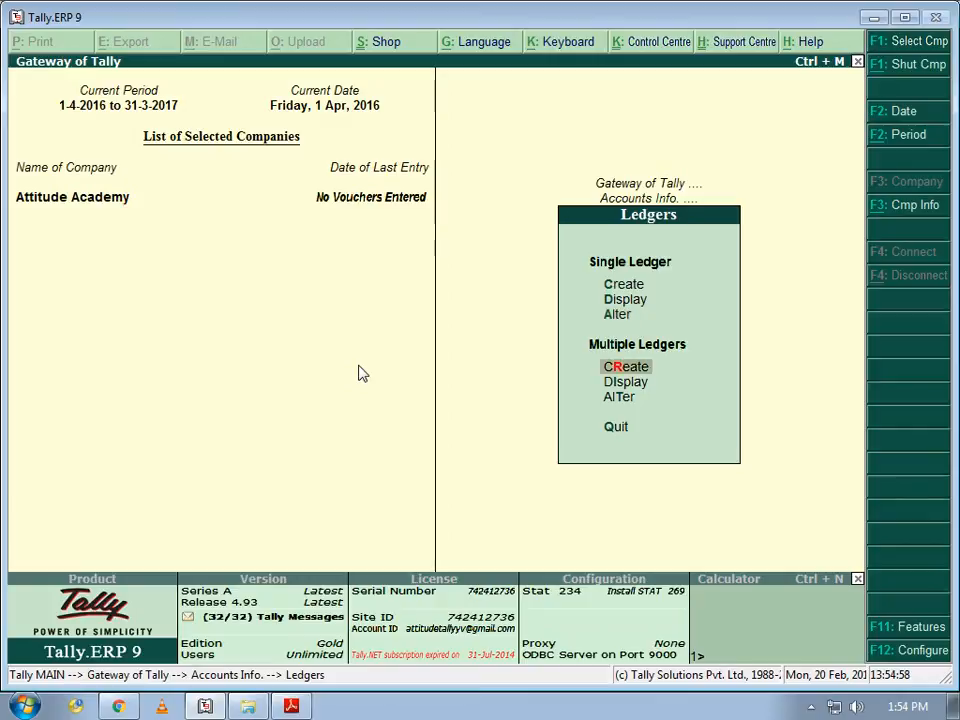
key(Up)
key(Up)
key(Up)
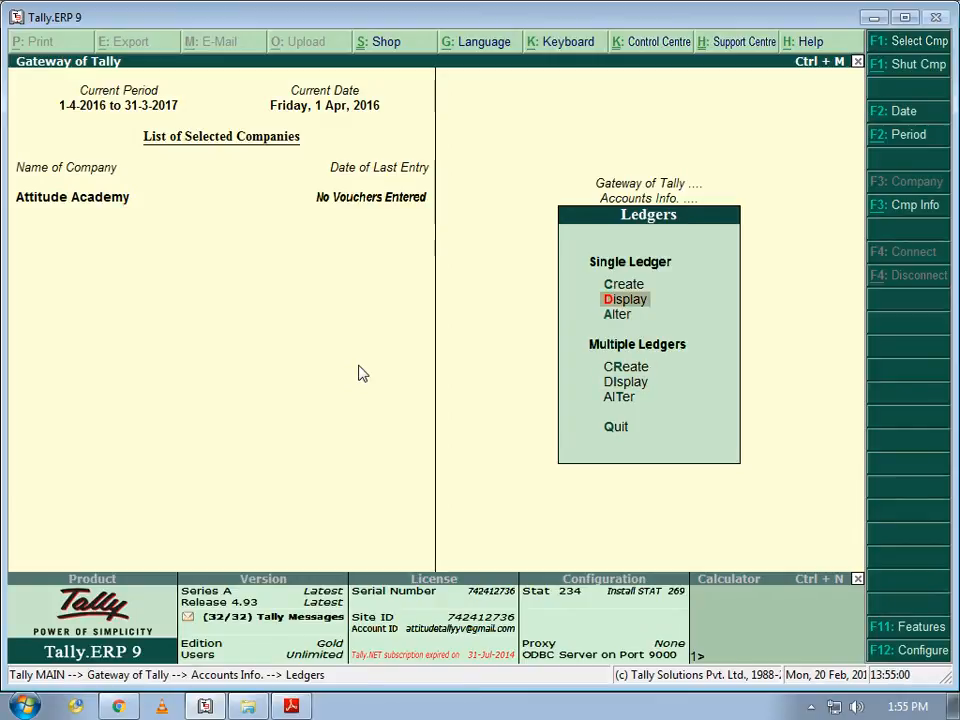
key(Return)
key(Down)
key(Down)
key(Down)
key(Down)
key(Down)
key(Down)
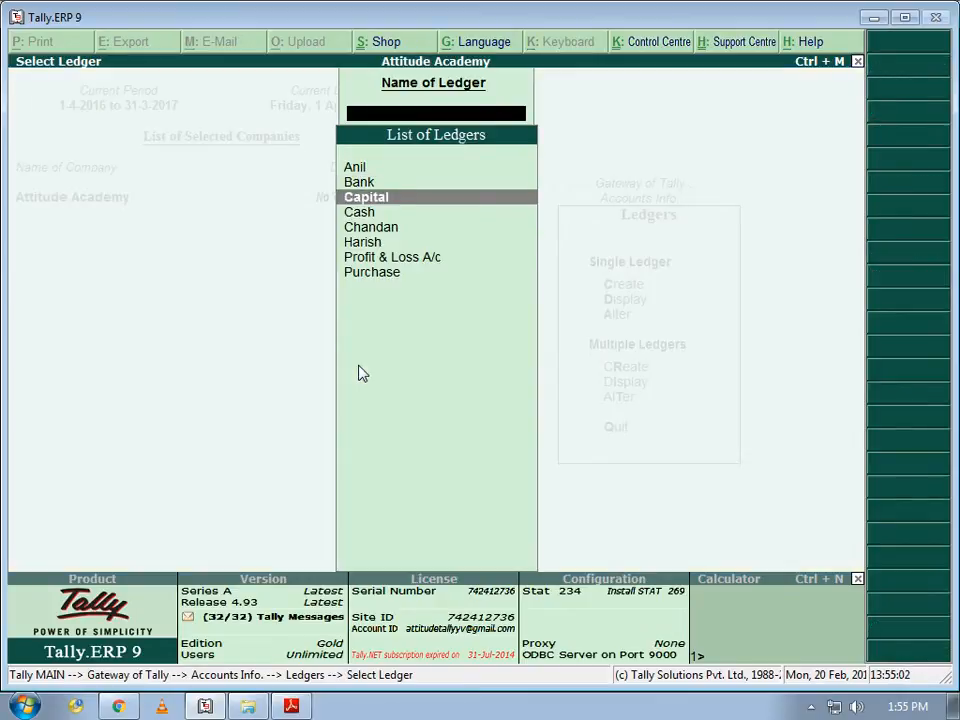
key(Down)
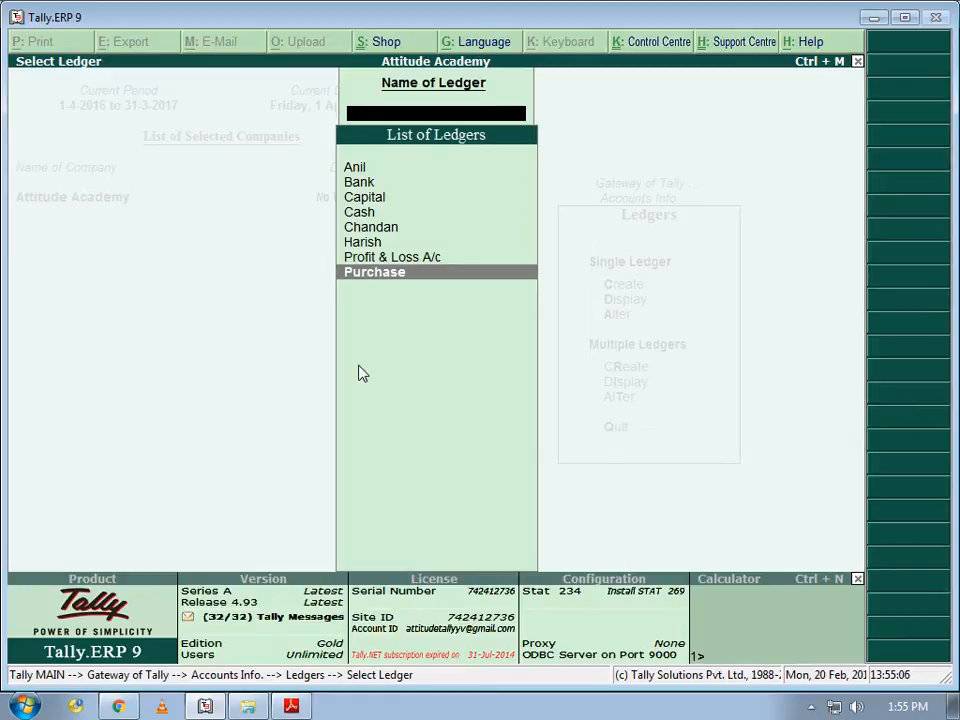
key(Up)
key(Up)
key(Up)
key(Up)
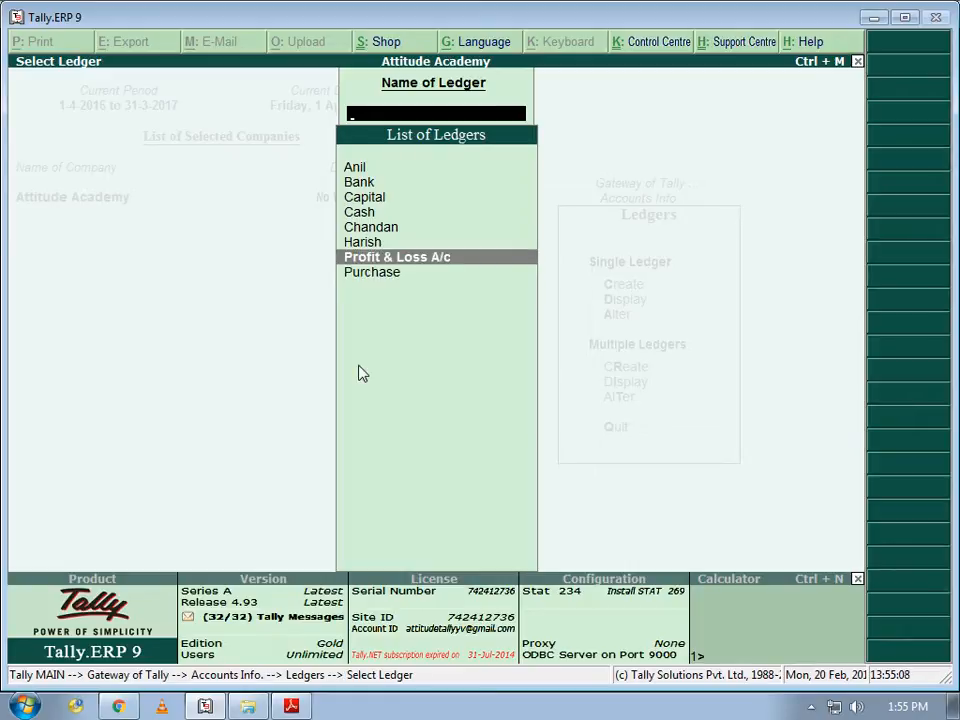
key(Down)
key(Down)
key(Down)
key(Up)
key(Up)
key(Up)
key(Down)
key(Down)
key(Down)
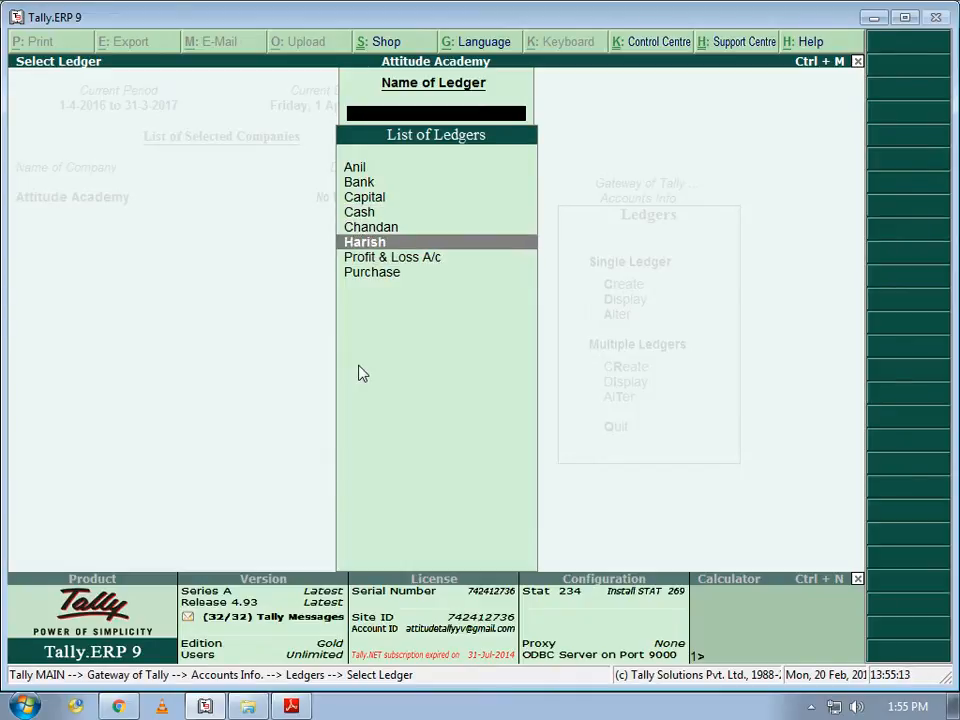
key(Up)
key(Up)
key(Up)
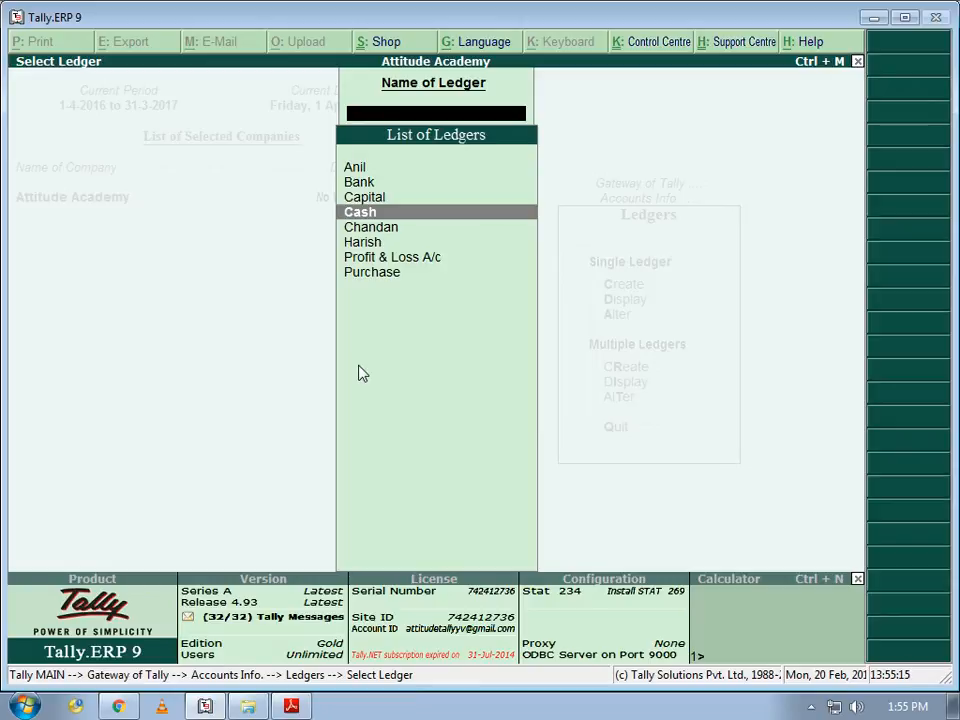
key(Down)
key(Down)
key(Down)
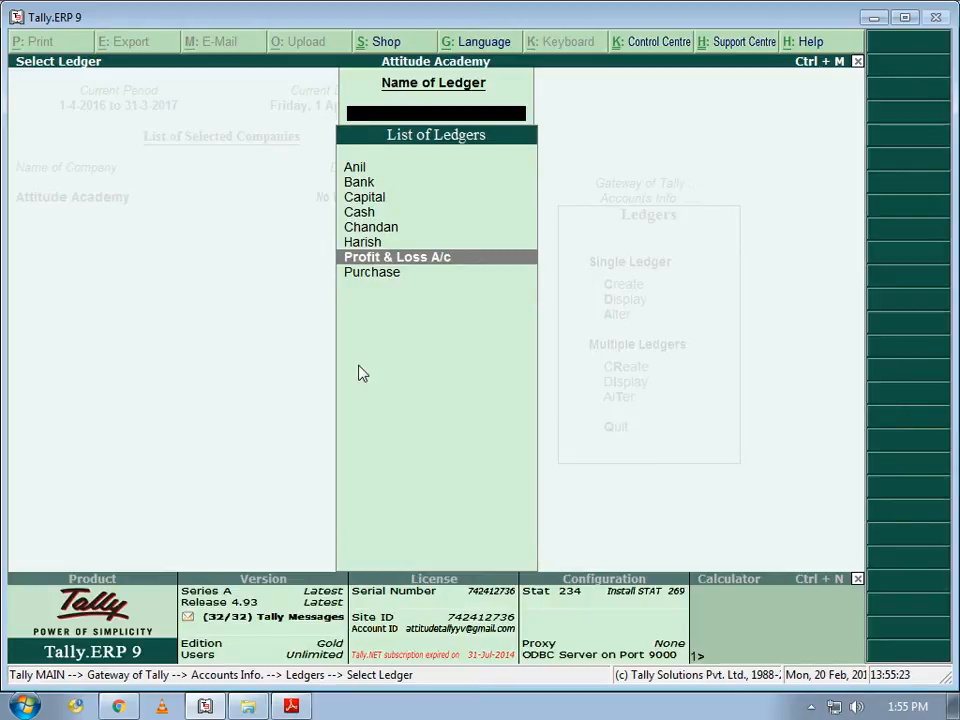
key(Escape)
key(Down)
key(Down)
key(Down)
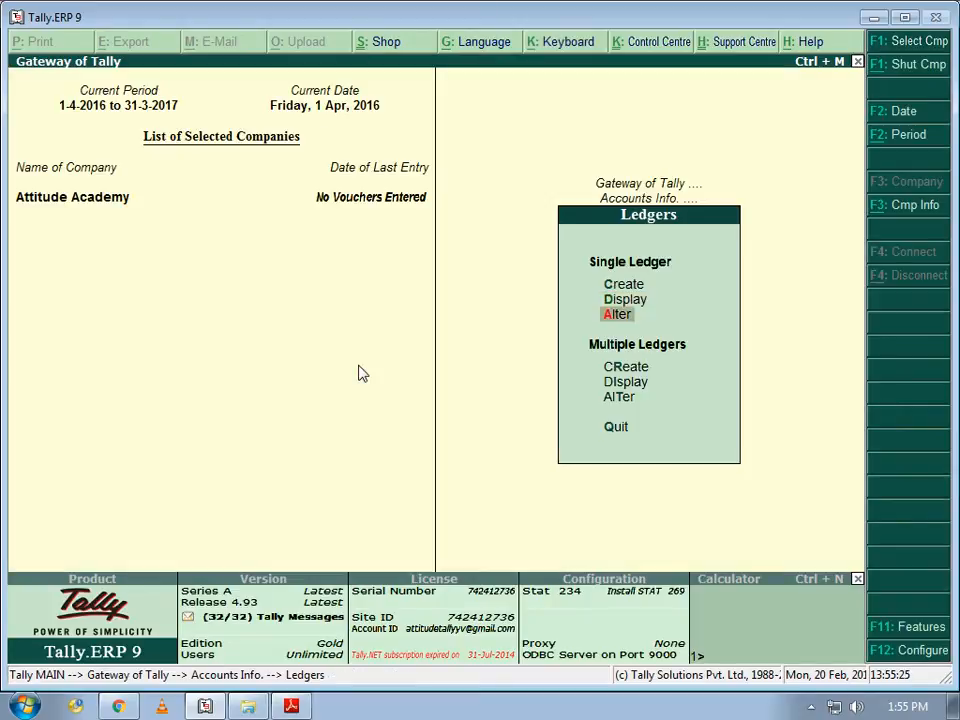
key(alt+Tab)
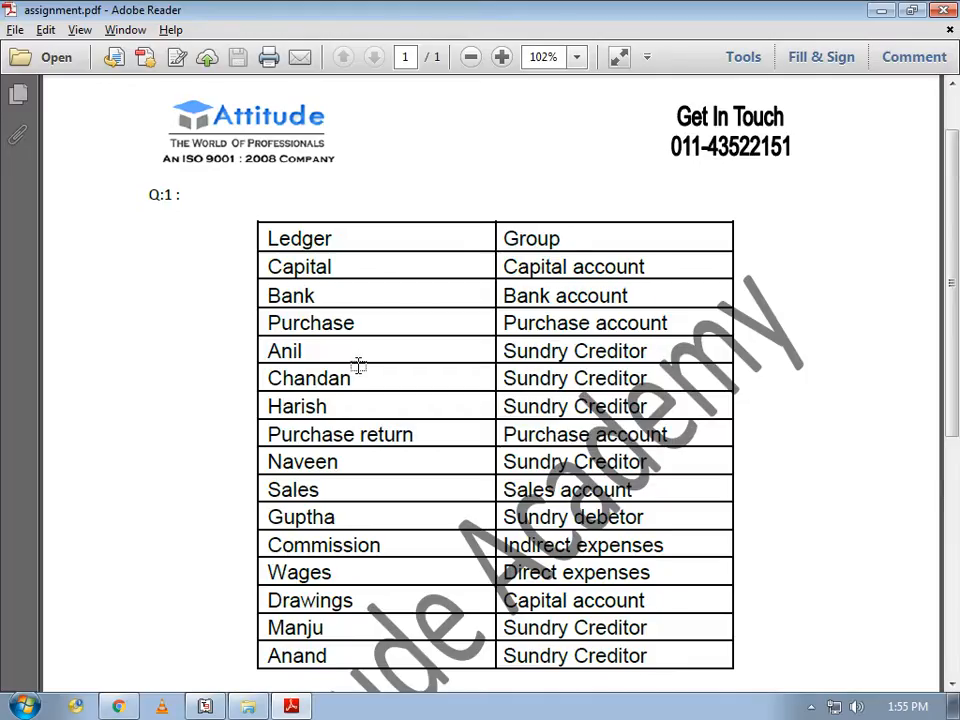
- Create the Purchase Return ledger under Purchase Accounts, then back out to Accounts Info
key(alt+Tab)
key(Up)
key(Up)
key(Up)
key(Up)
key(Return)
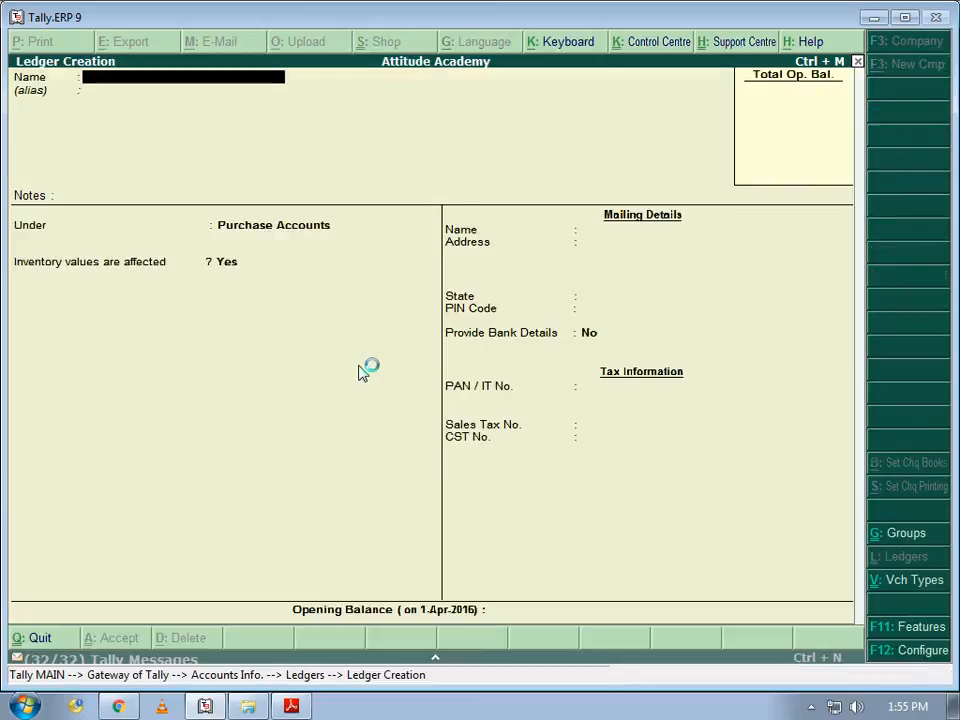
text(Purchase Return)
key(Return)
key(Return)
key(Return)
key(Return)
key(Return)
key(Return)
key(Return)
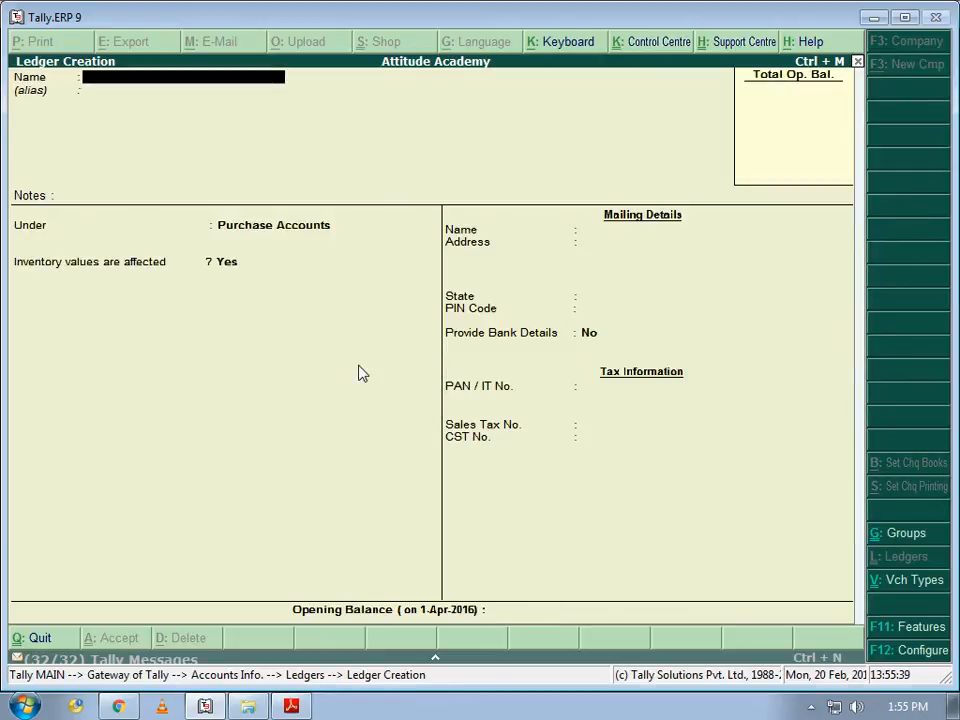
key(alt+Tab)
scroll(358, 365, down, 2)
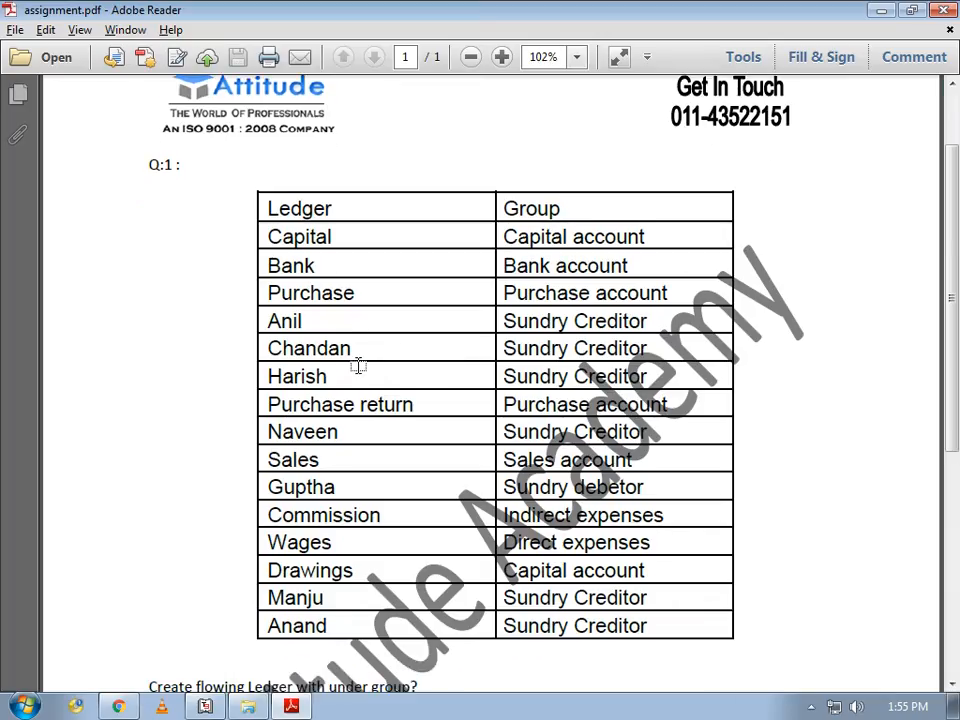
key(alt+Tab)
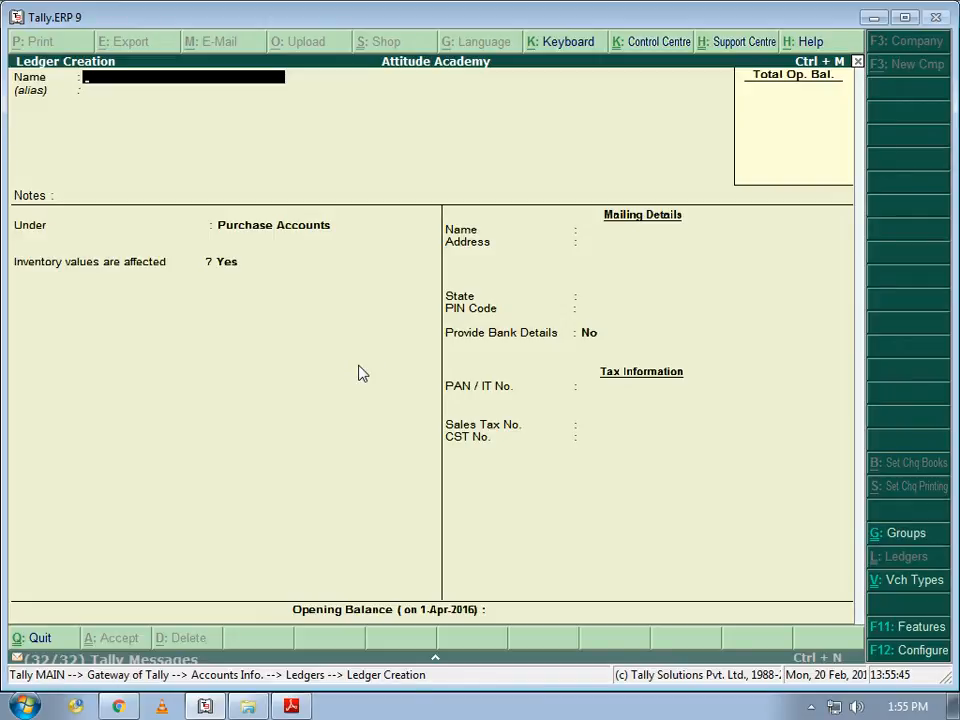
key(Escape)
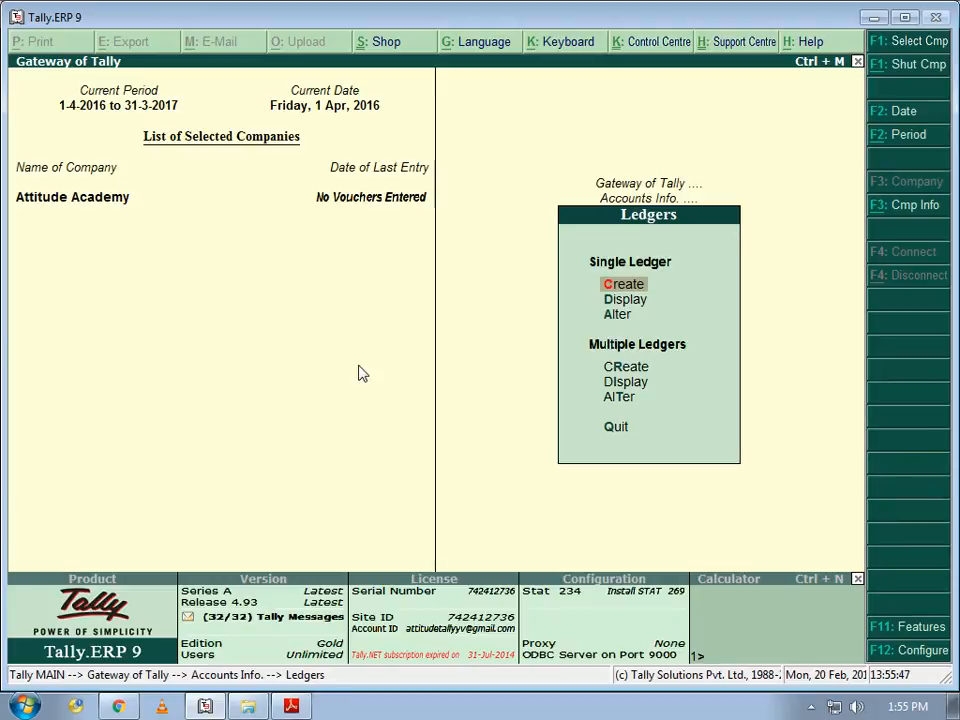
key(Escape)
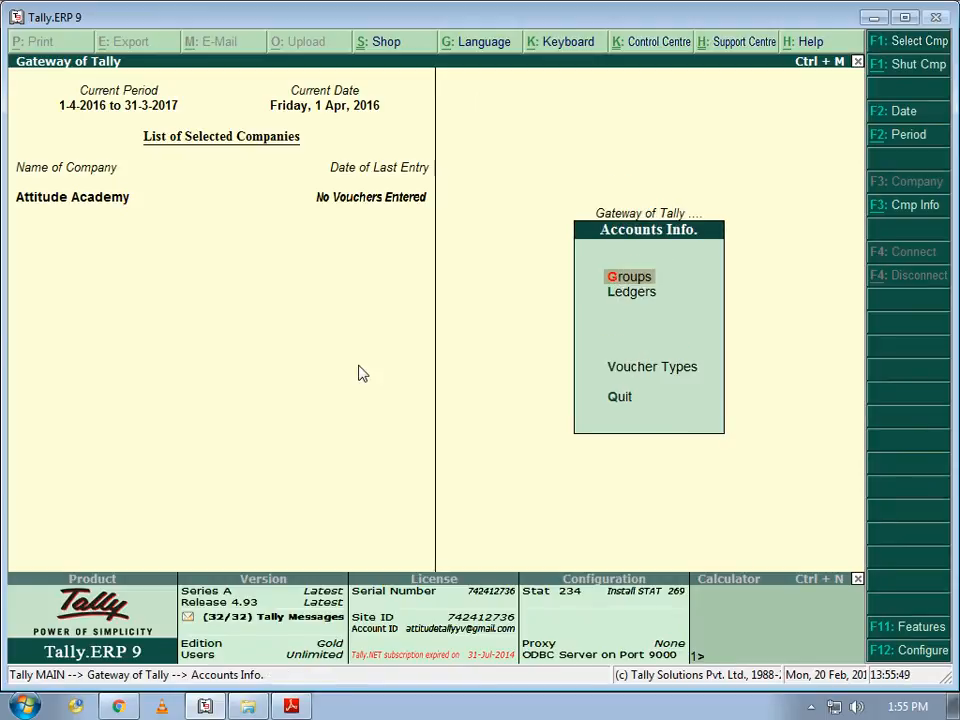
- Start a new group named 'O/s Exp.' with Current Liabilities as its parent
key(Return)
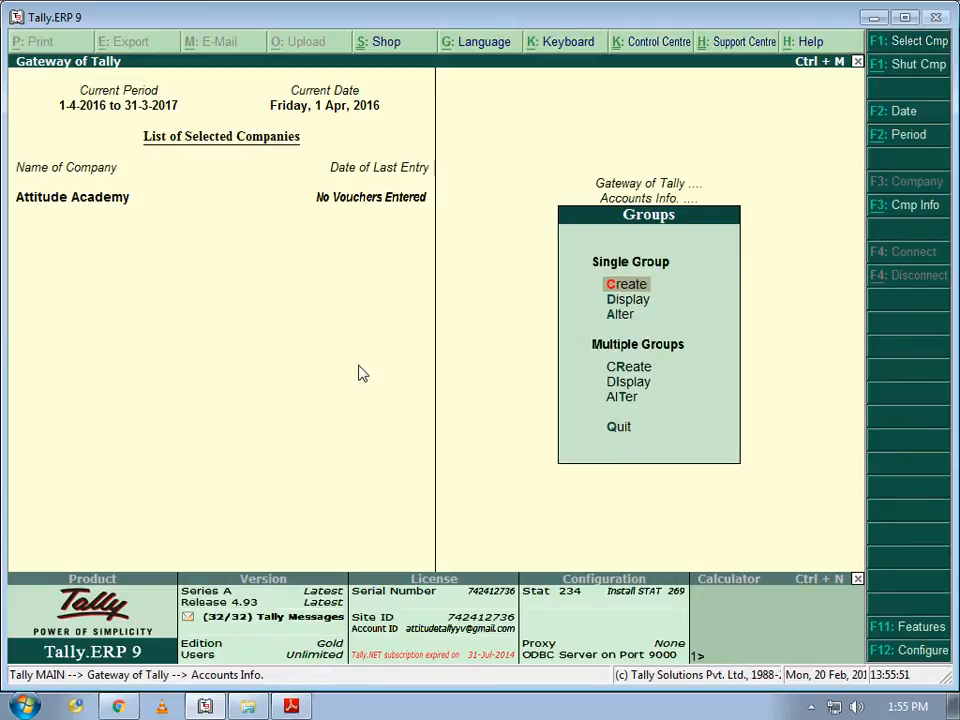
key(Down)
key(Down)
key(Down)
key(Up)
key(Up)
key(Up)
key(Return)
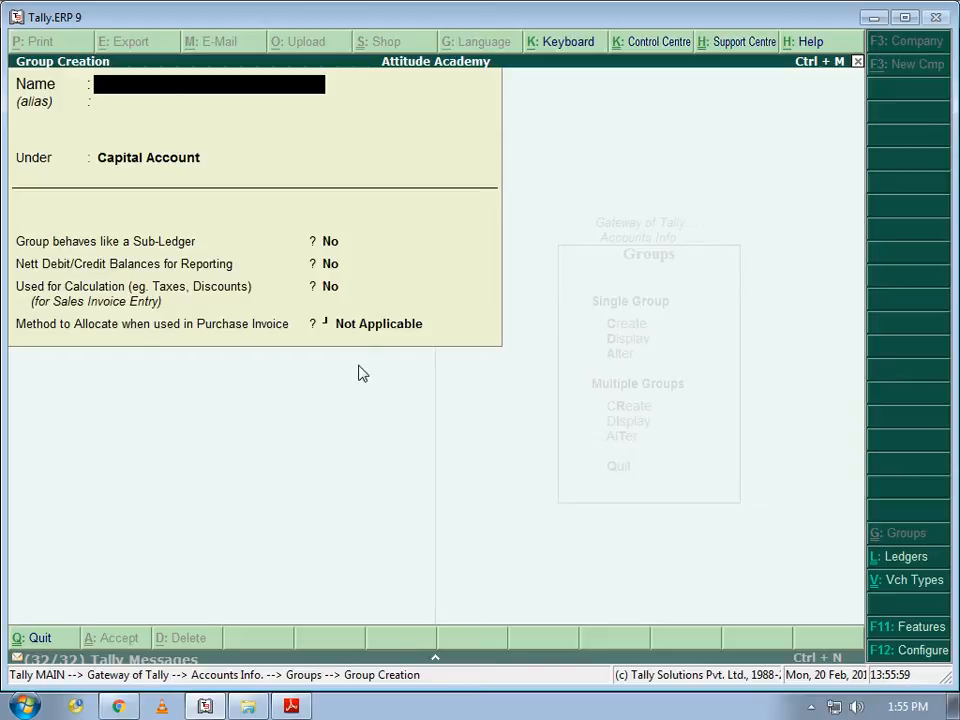
text(O/s Ex)
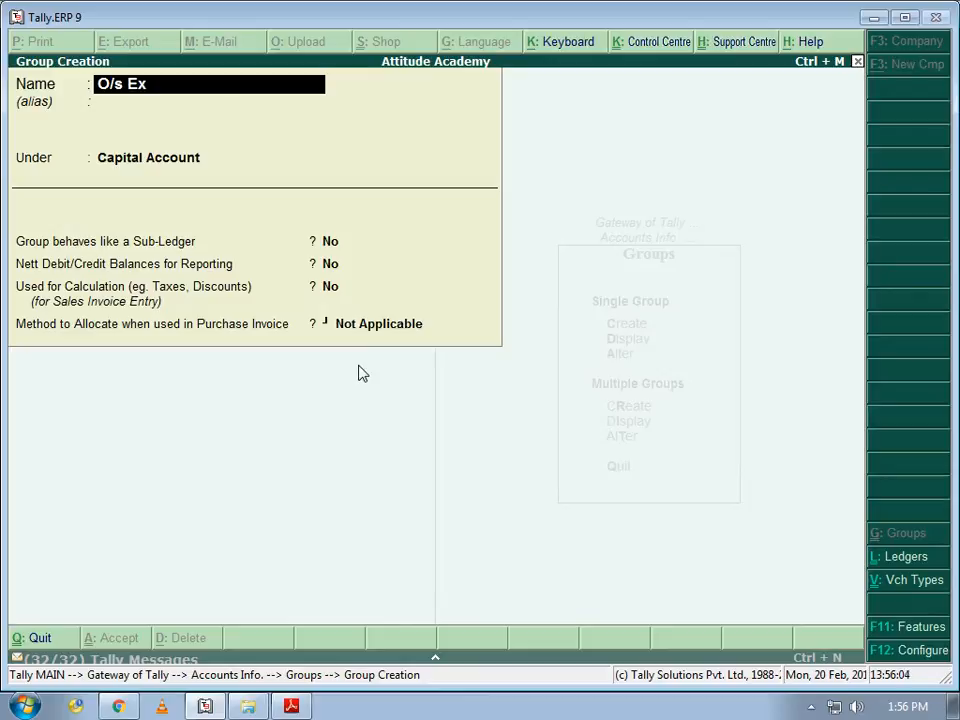
text(p.)
key(Return)
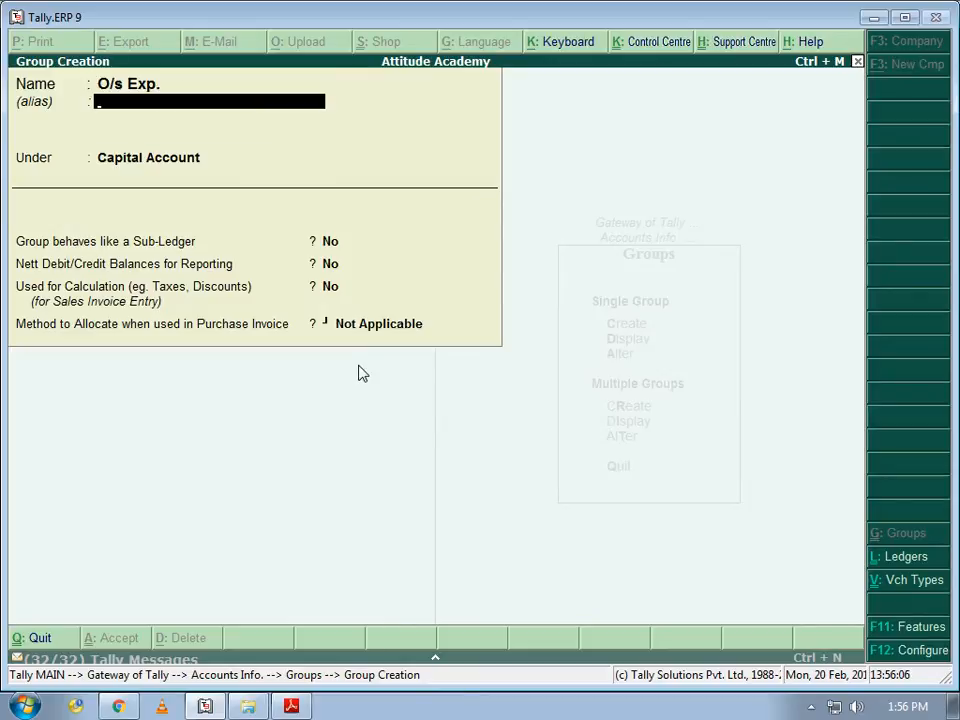
key(Return)
text(C)
key(Down)
key(Down)
key(Down)
key(Return)
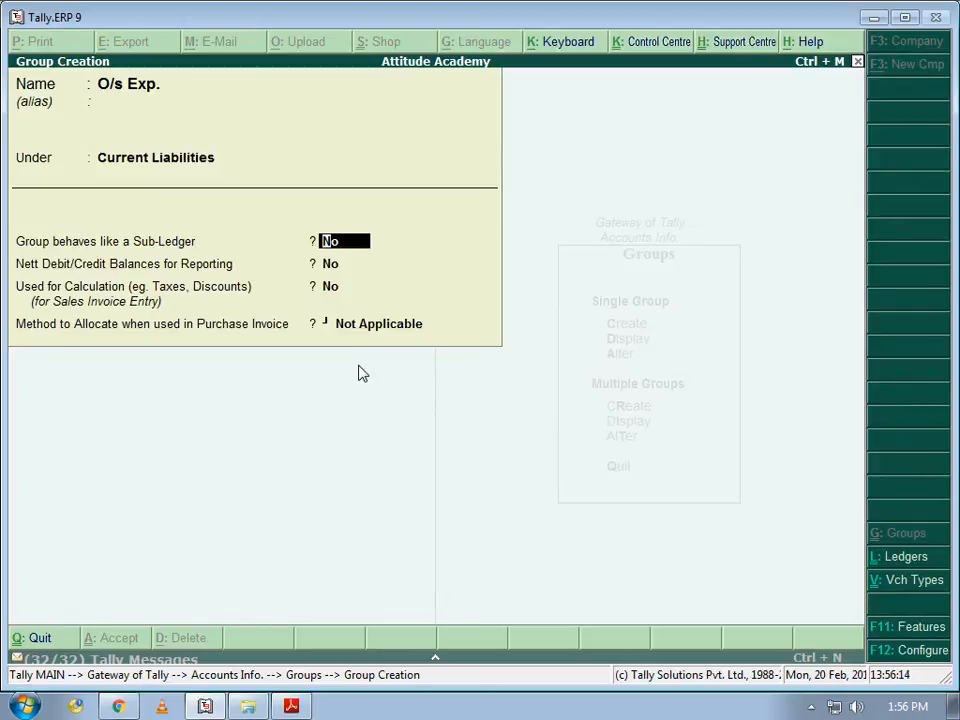
- Set purchase invoice allocation to Appropriate by Qty, save the group, and quit Group Creation
key(Return)
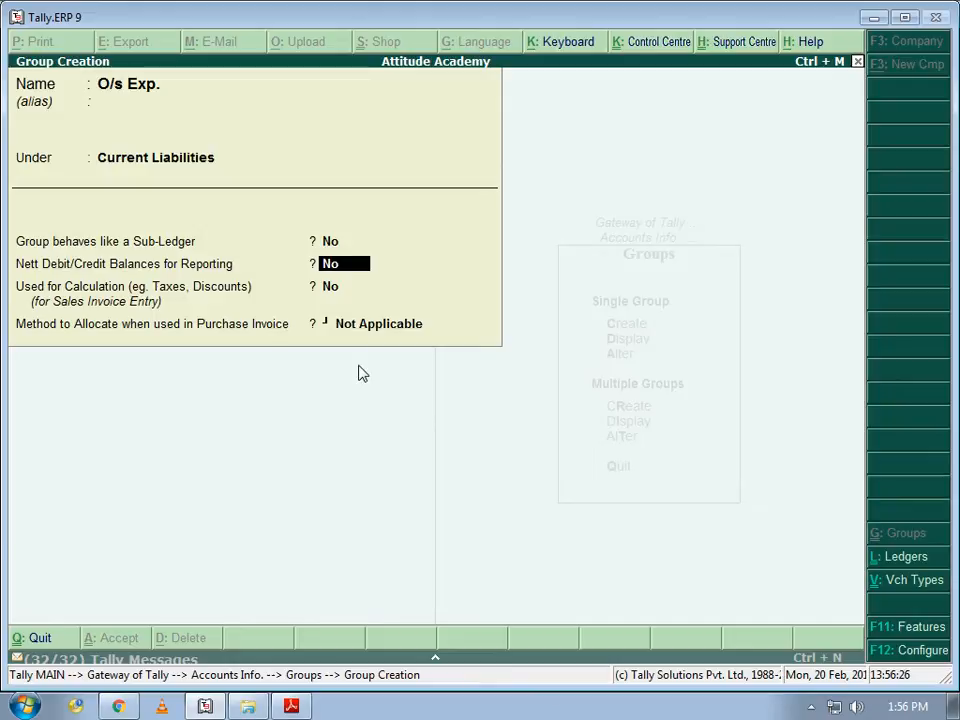
key(Return)
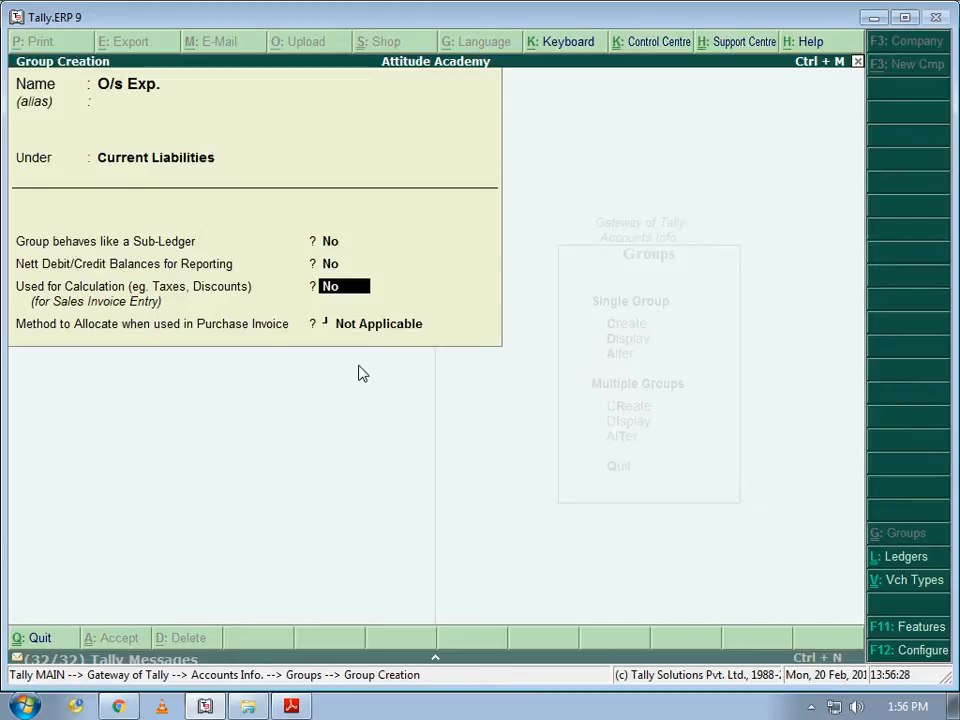
key(Return)
key(Down)
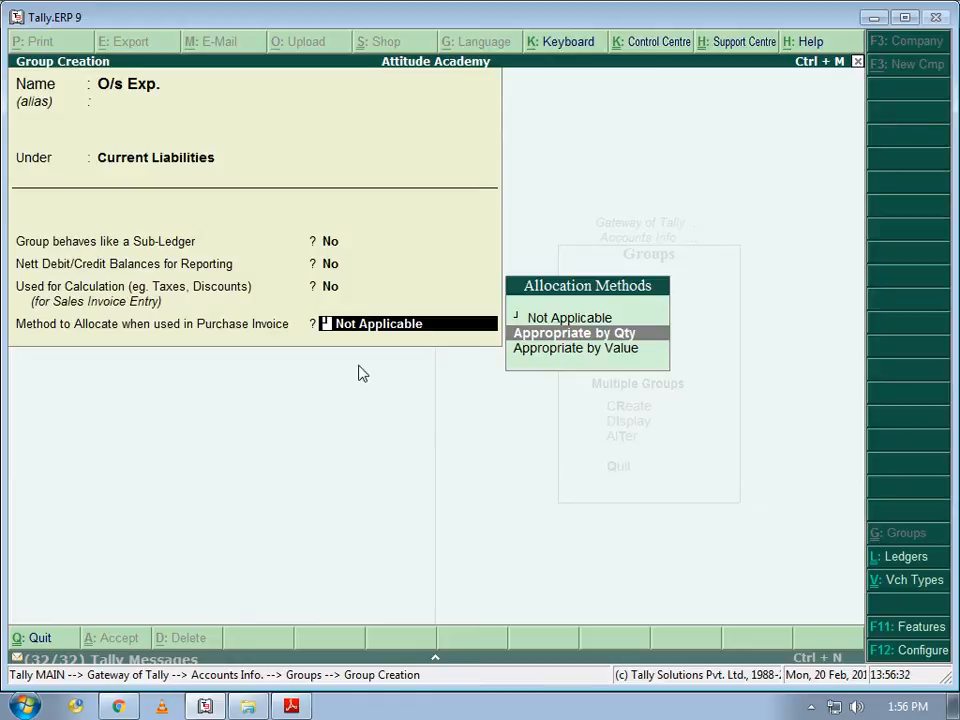
key(Return)
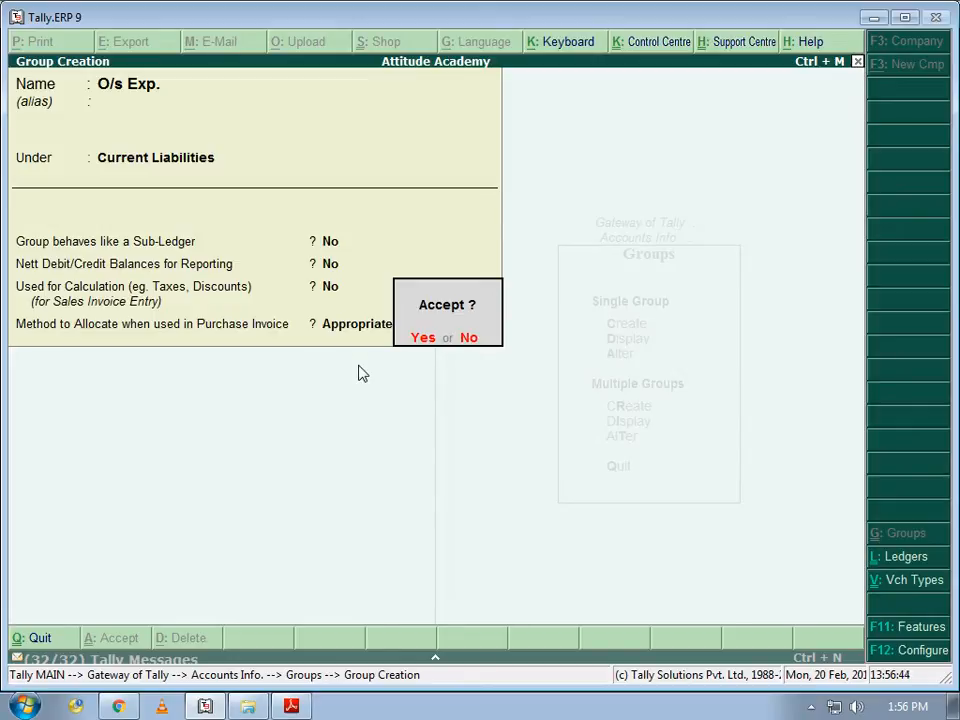
key(Return)
key(Escape)
key(Return)
key(Down)
key(Down)
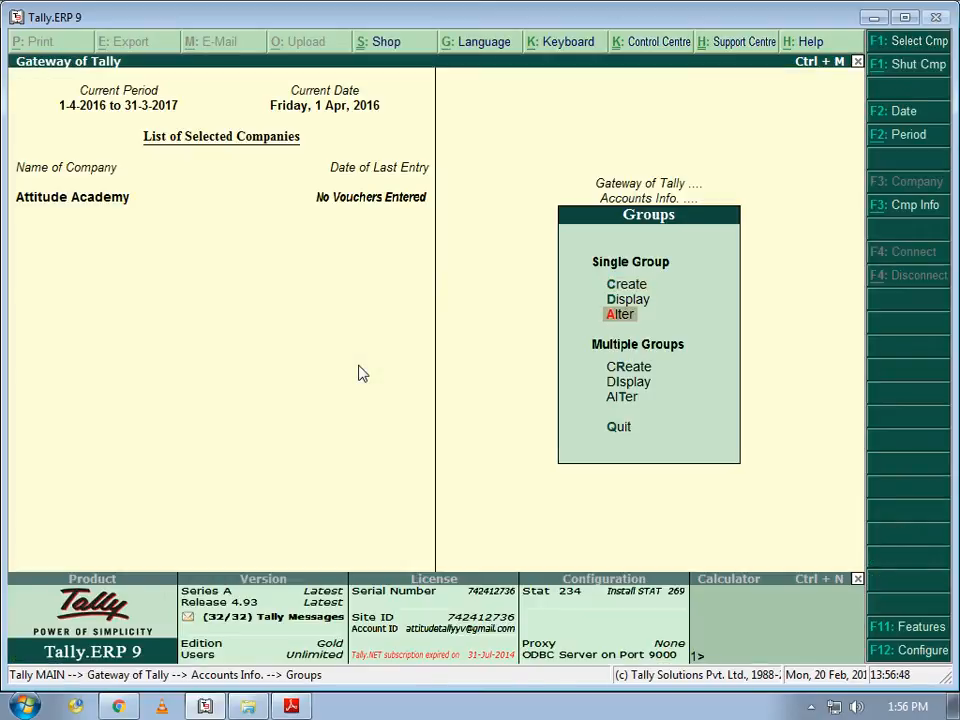
- Browse the groups list under Alter to confirm O/s Exp. exists, then return to Gateway of Tally
key(Return)
key(Down)
key(Down)
key(Down)
key(Down)
key(Down)
key(Down)
key(Down)
key(Down)
key(Down)
key(Down)
key(Down)
key(Down)
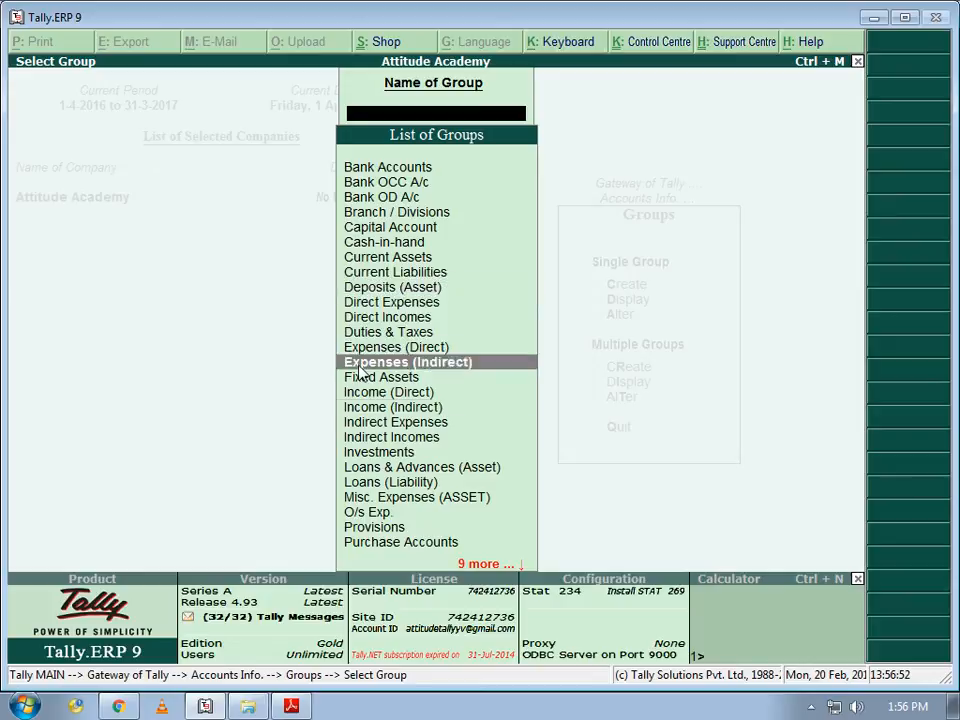
key(Down)
key(Down)
key(Down)
key(Down)
key(Down)
key(Down)
key(Down)
key(Down)
key(Down)
key(Down)
key(Down)
key(Down)
key(Down)
key(Down)
key(Down)
key(Down)
key(Down)
key(Down)
key(Down)
key(Down)
key(Up)
key(Up)
key(Up)
key(Up)
key(Up)
key(Up)
key(Up)
key(Up)
key(Up)
key(Up)
key(Up)
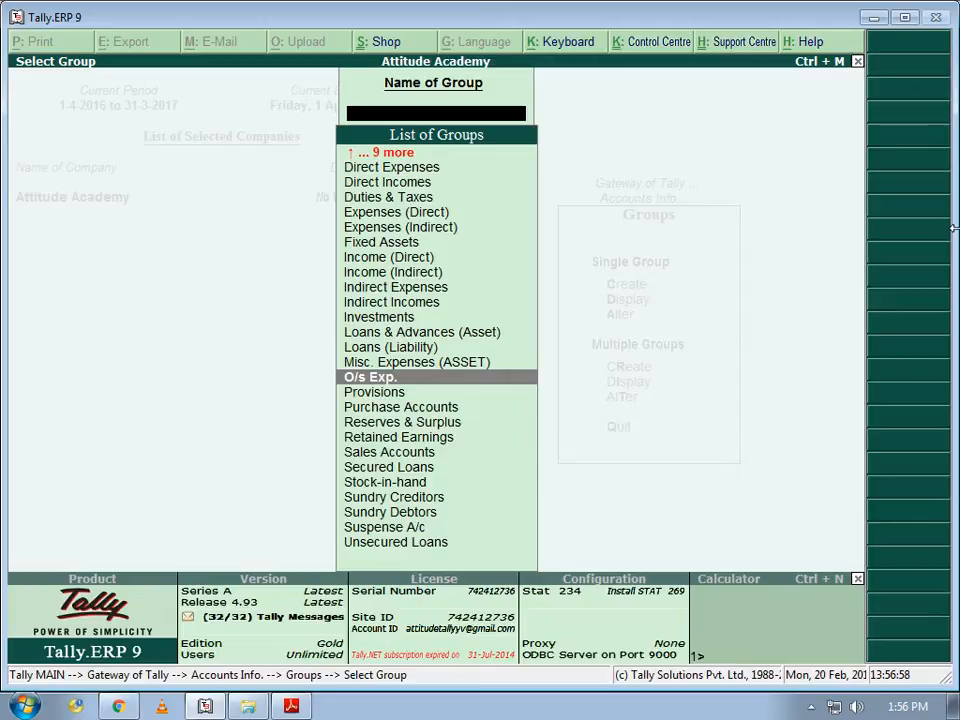
key(Escape)
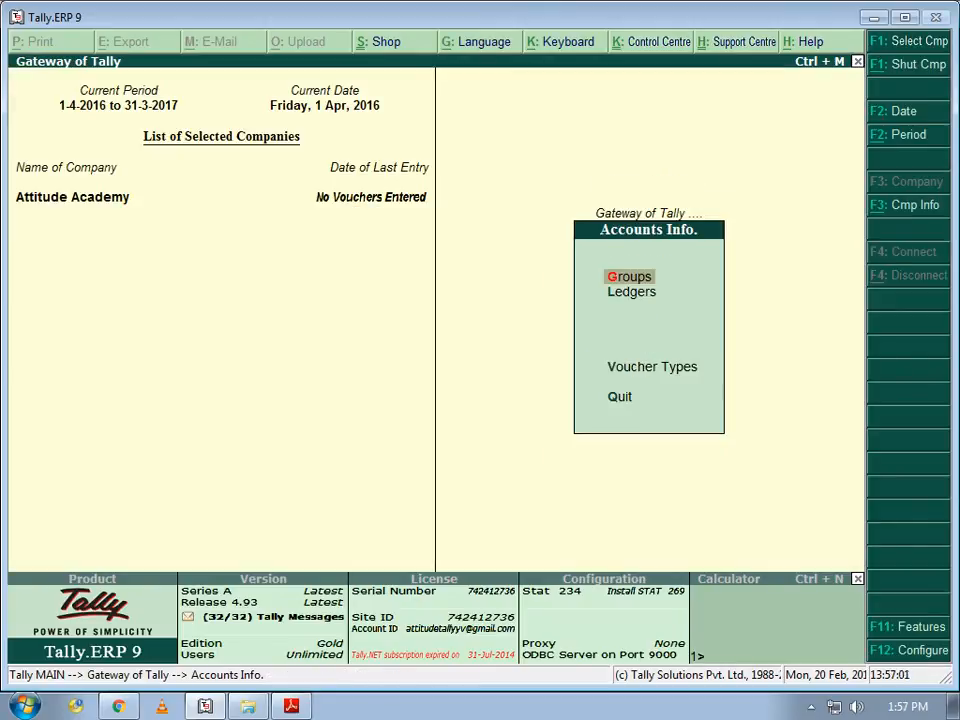
key(Escape)
key(Down)
key(Down)
key(Down)
key(Down)
key(Down)
key(Down)
key(Down)
key(Down)
key(Down)
key(Down)
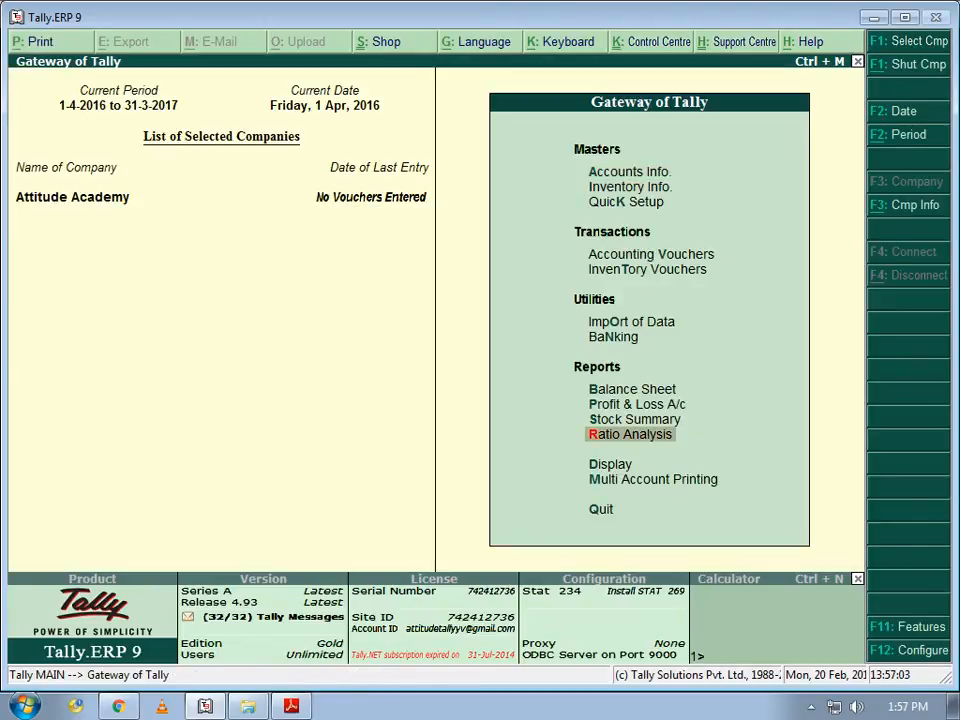
- Open Display > List of Accounts and browse down to Indirect Expenses, leaving it unchanged
key(Down)
key(Return)
key(Down)
key(Down)
key(Down)
key(Down)
key(Down)
key(Down)
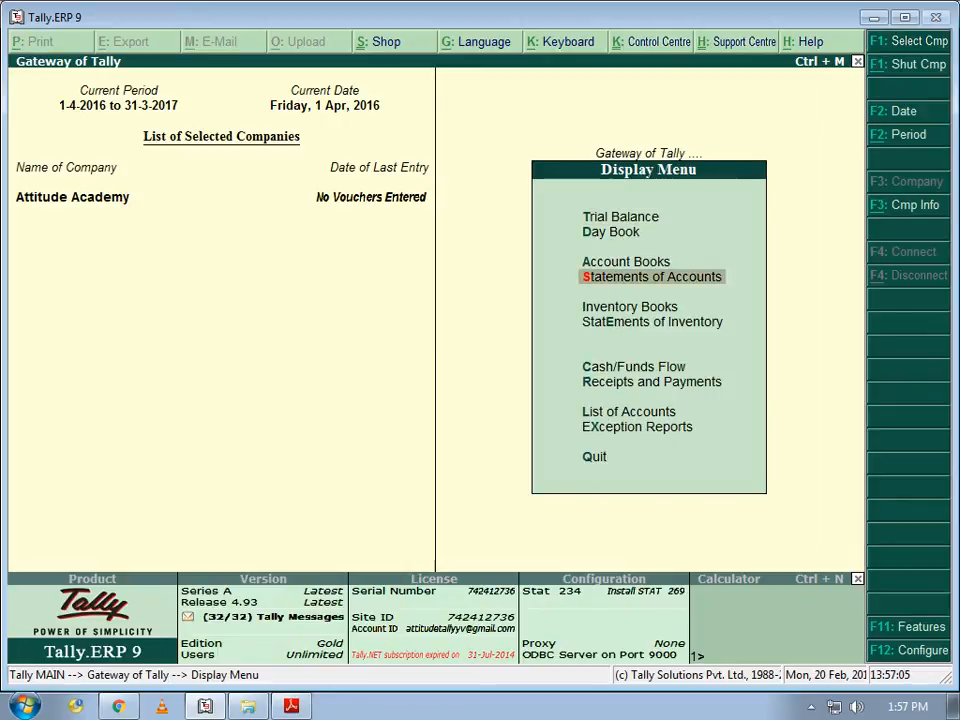
key(Down)
key(Down)
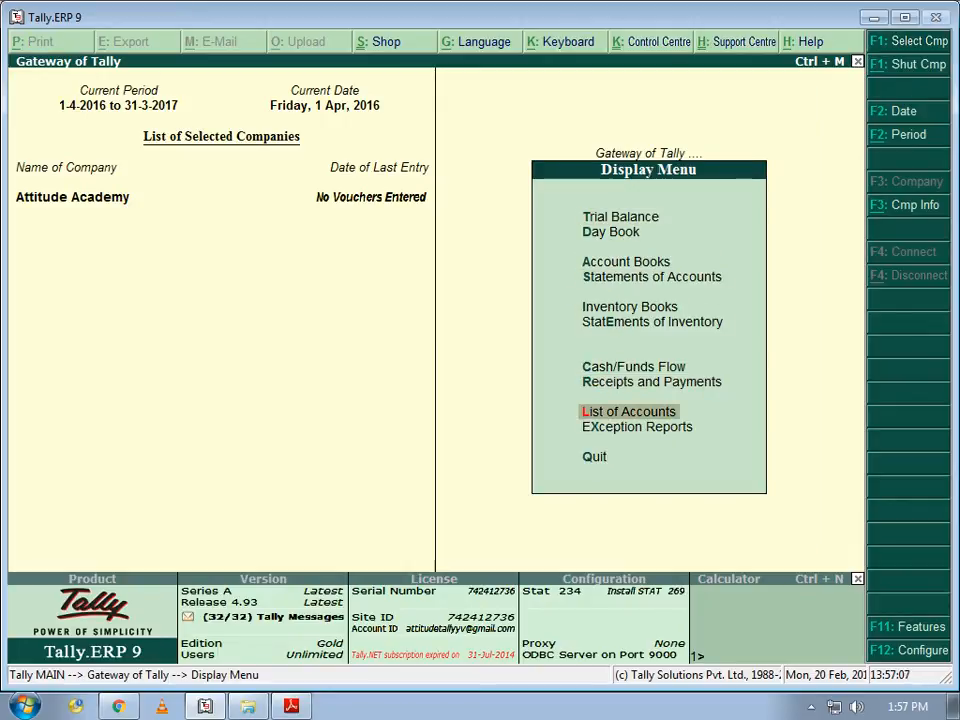
key(Return)
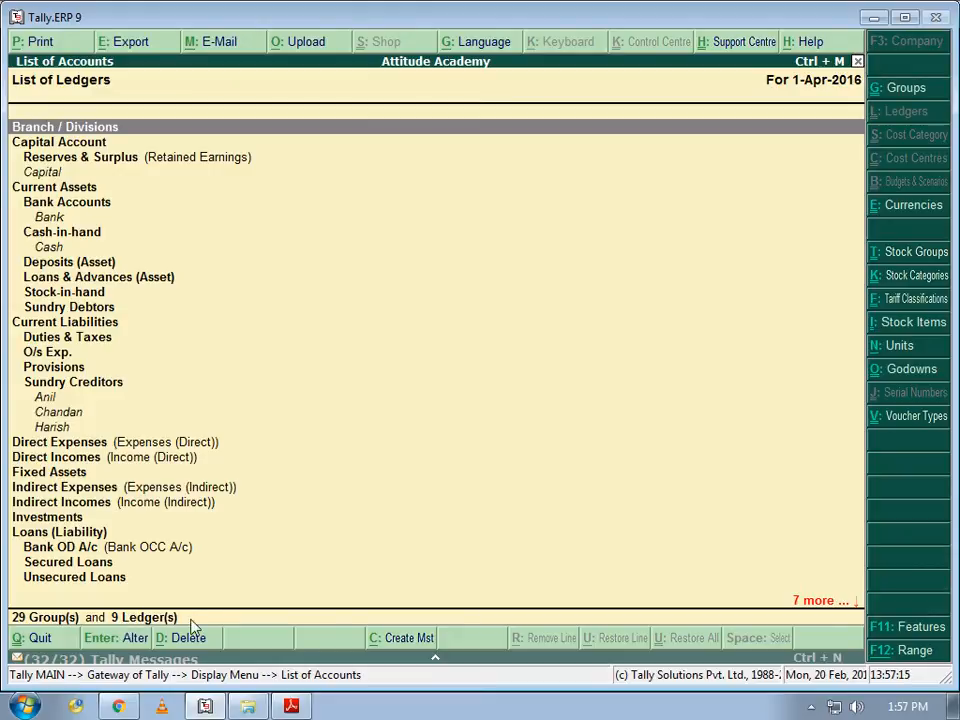
key(Down)
key(Down)
key(Down)
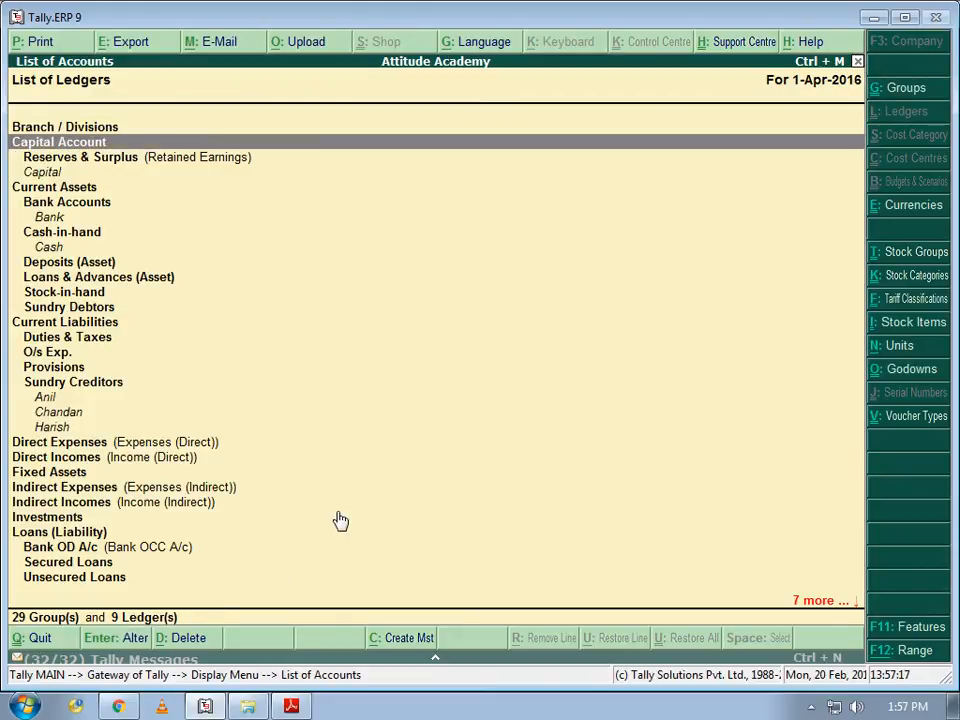
key(Down)
key(Down)
key(Down)
key(Down)
key(Down)
key(Down)
key(Down)
key(Down)
key(Down)
key(Down)
key(Down)
key(Down)
key(Down)
key(Down)
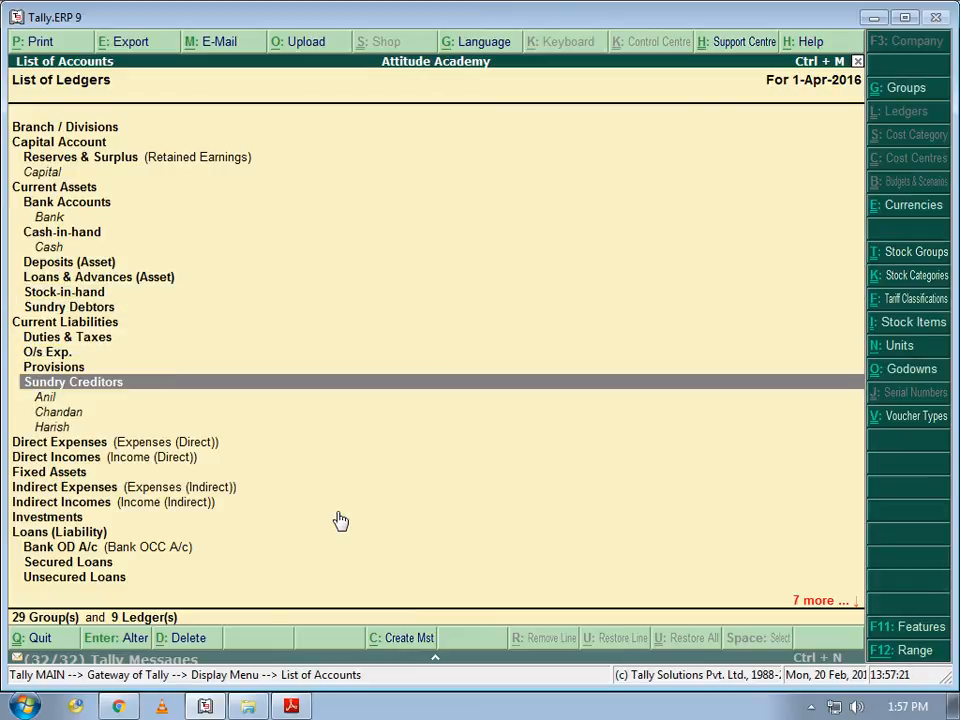
key(Down)
key(Down)
key(Down)
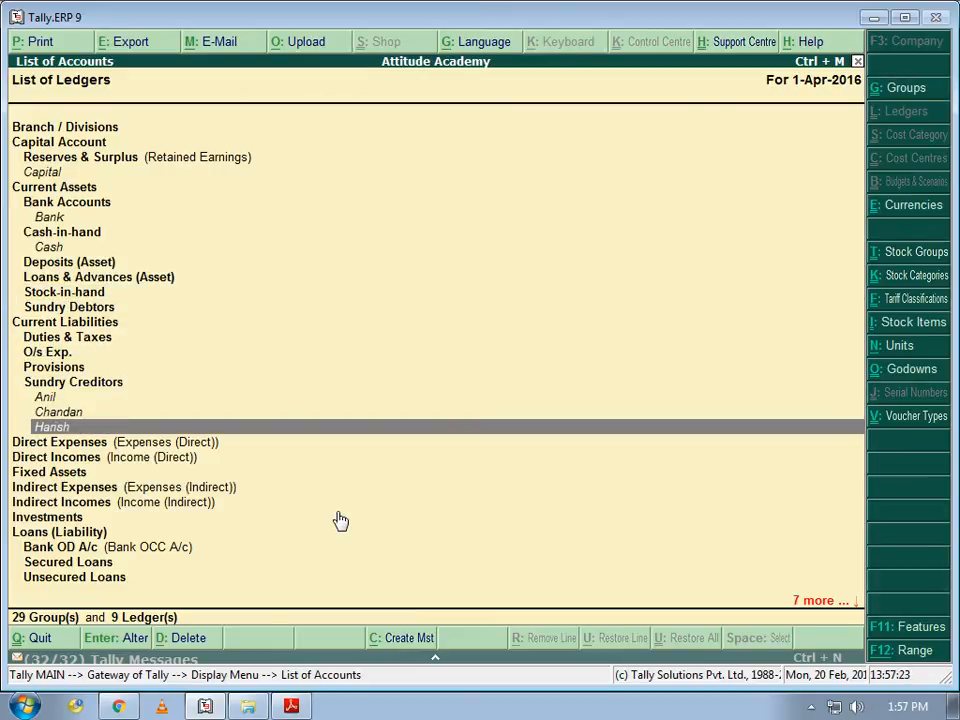
key(Down)
key(Down)
key(Down)
key(Down)
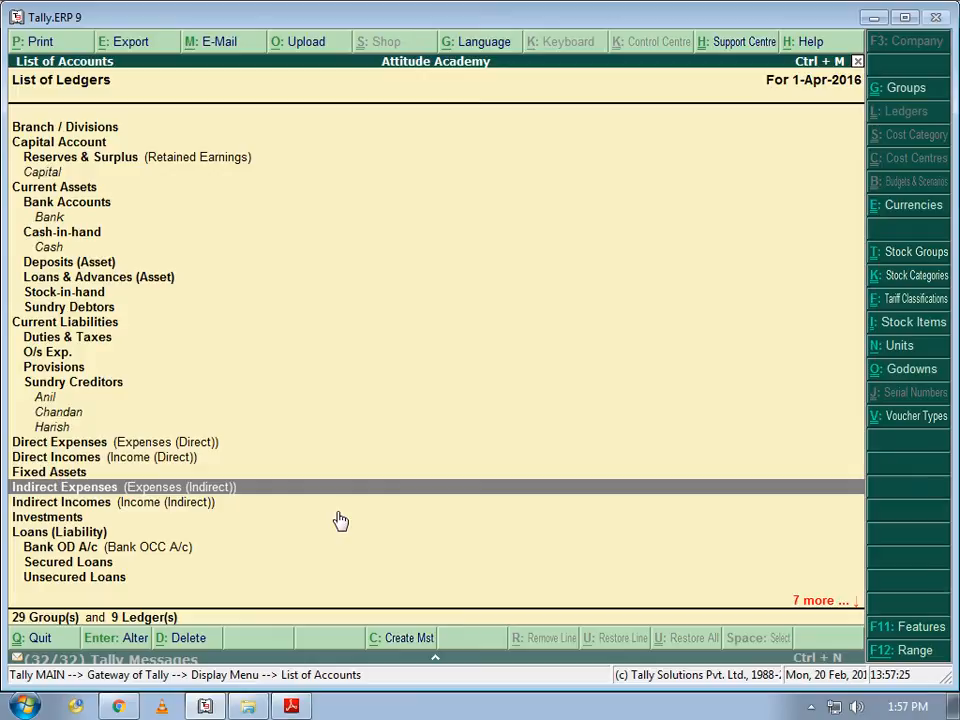
key(Return)
key(BackSpace)
key(Escape)
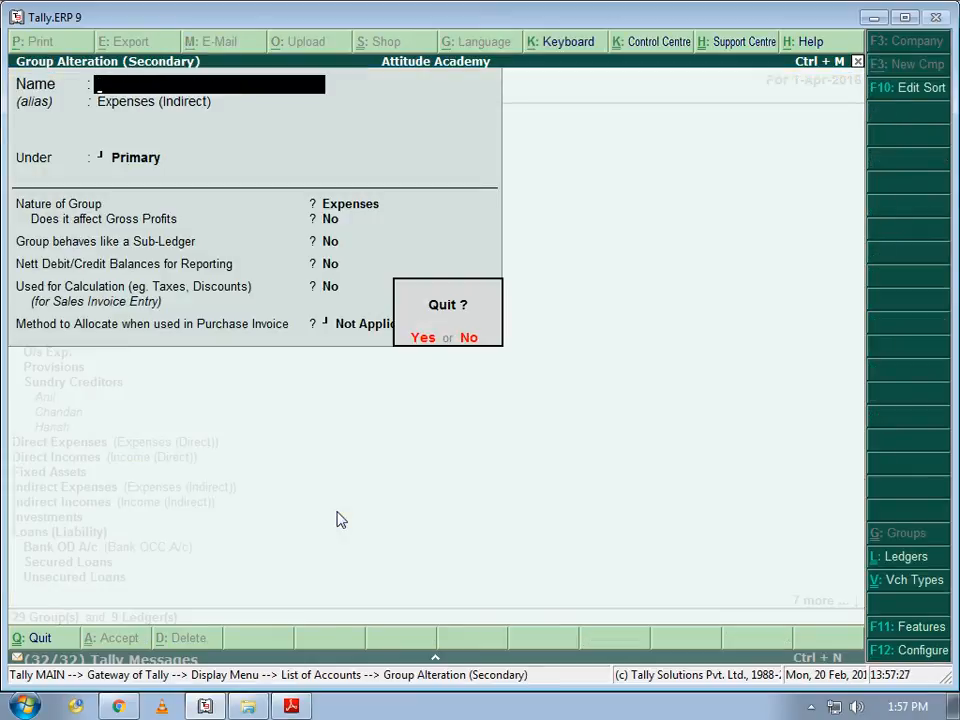
key(y)
- Look through the Current Assets entries such as Cash, then close the List of Accounts
key(Up)
key(Up)
key(Up)
key(Up)
key(Up)
key(Up)
key(Up)
key(Up)
key(Up)
key(Up)
key(Up)
key(Up)
key(Up)
key(Up)
key(Up)
key(Up)
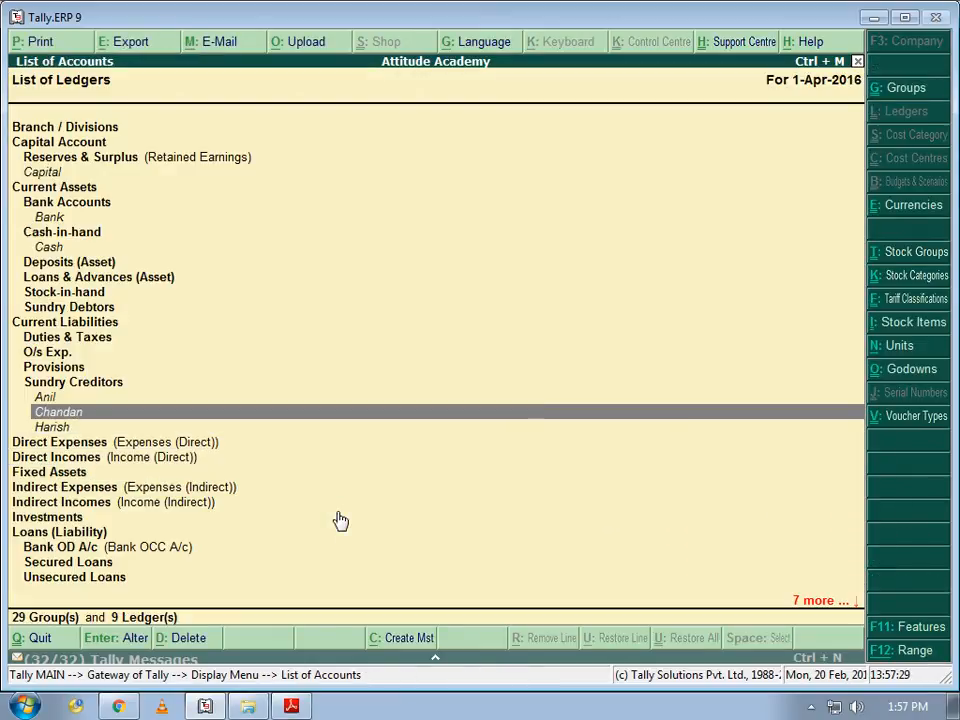
key(Up)
key(Up)
key(Up)
key(Up)
key(Up)
key(Up)
key(Down)
key(Down)
key(Down)
key(Down)
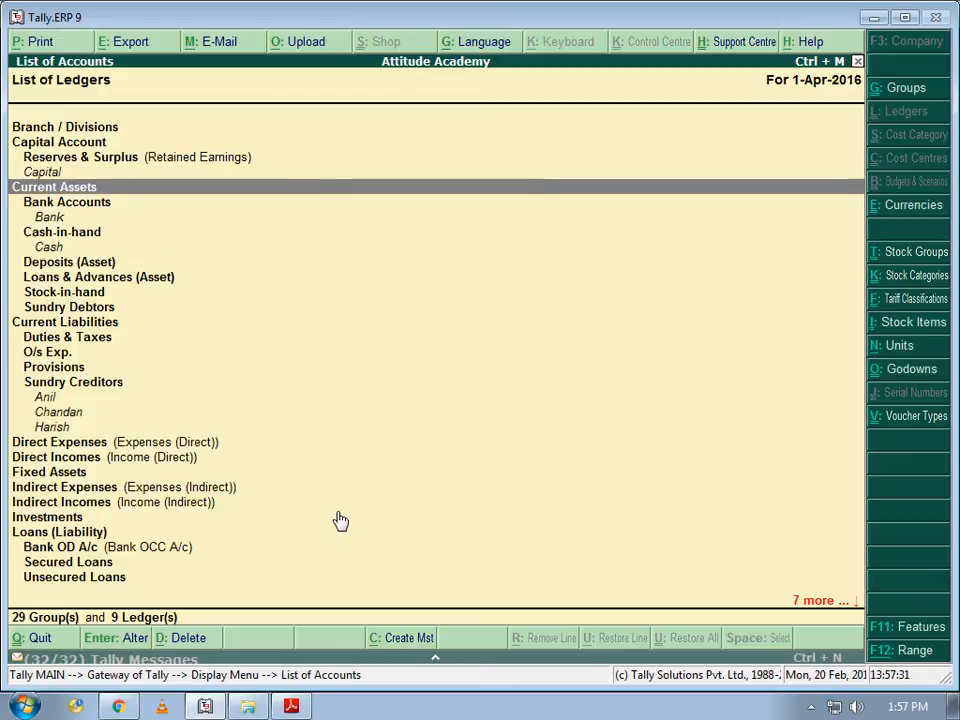
key(Down)
key(Down)
key(Down)
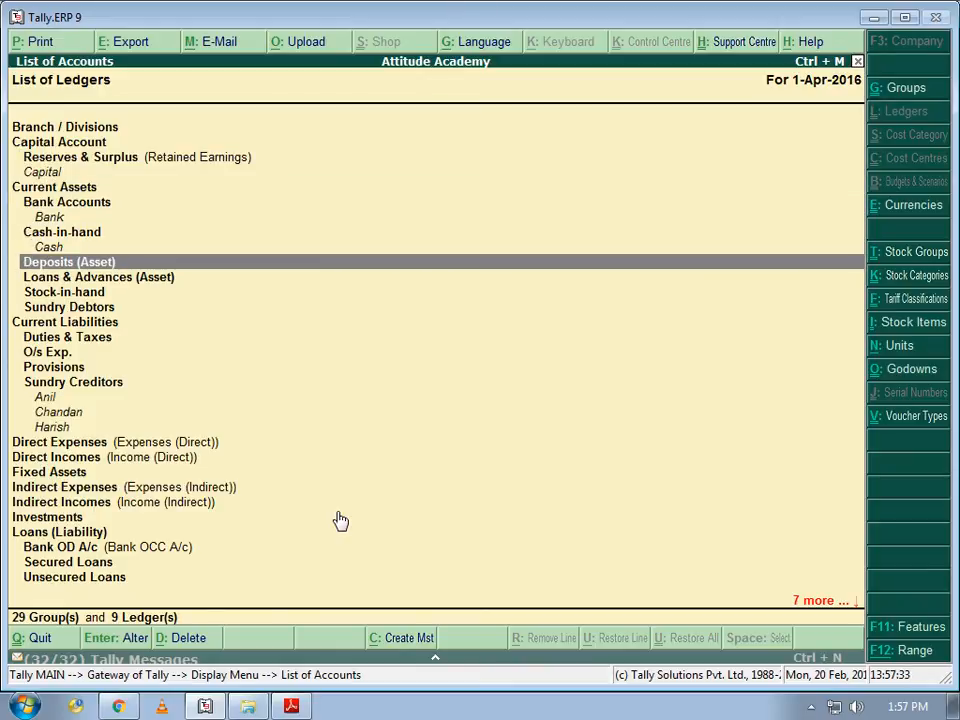
key(Up)
key(Down)
key(Down)
key(Down)
key(Down)
key(Down)
key(Down)
key(Down)
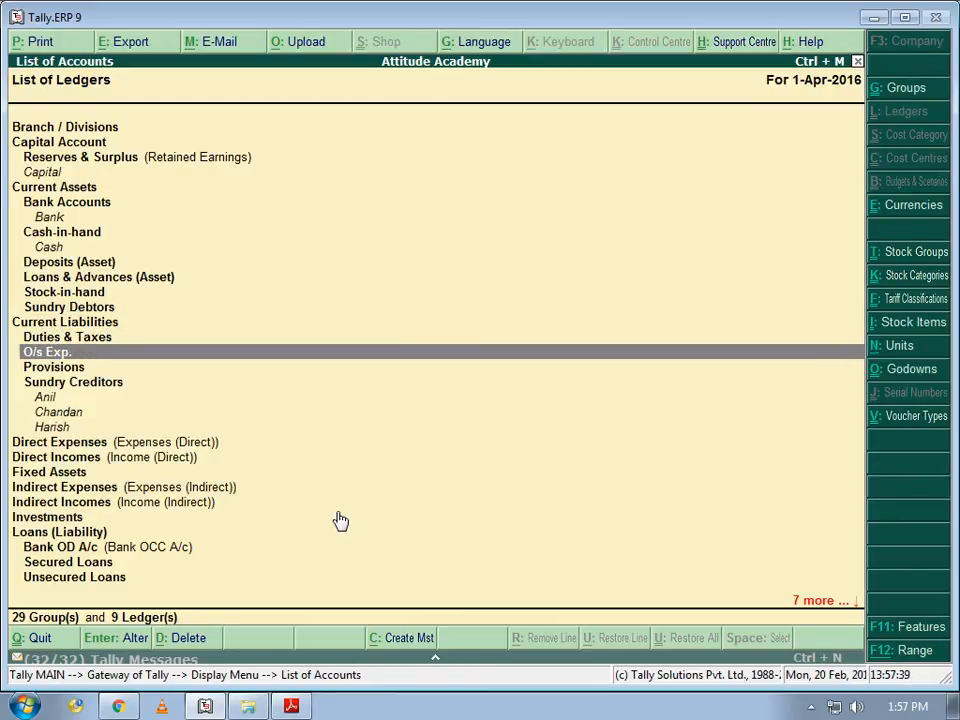
key(Escape)
key(Escape)
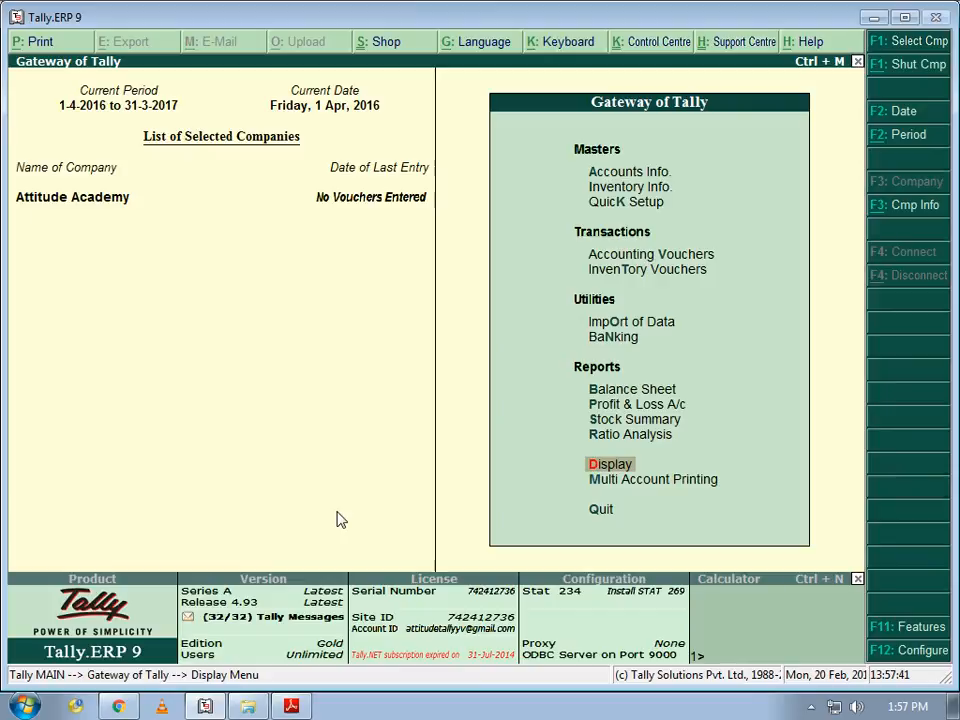
key(Escape)
key(Escape)
- Go to Accounts Info > Ledgers and begin creating a new ledger
key(Down)
key(Down)
key(Up)
key(Up)
key(Return)
key(Down)
key(Return)
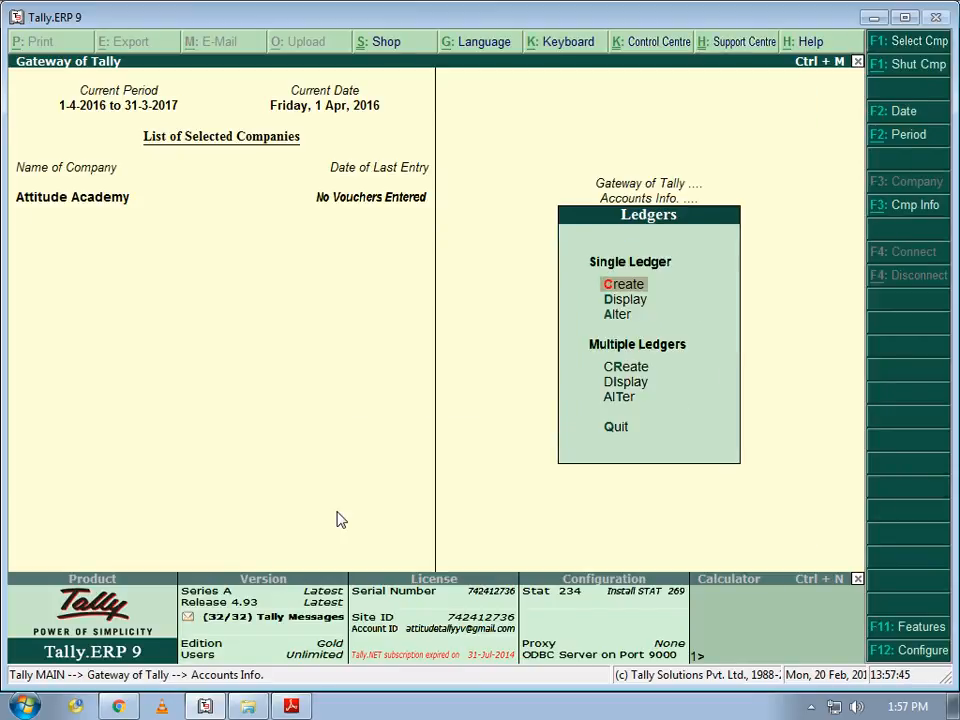
key(Return)
- Create the ledger Naveen under Sundry Creditors, checking the assignment PDF for its group
key(alt+Tab)
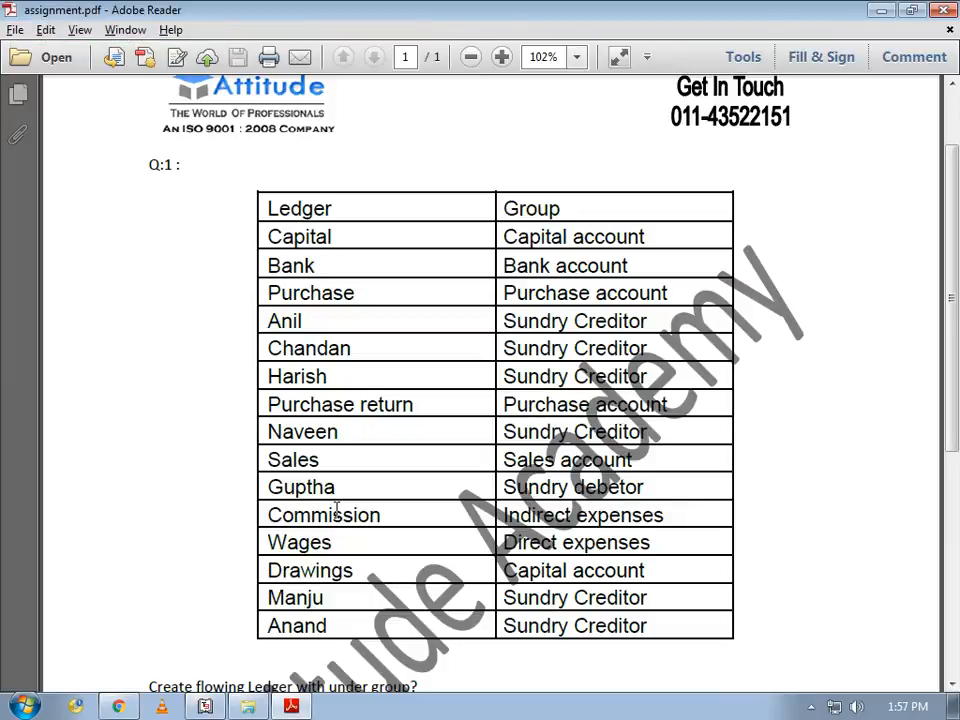
key(alt+Tab)
text(Na)
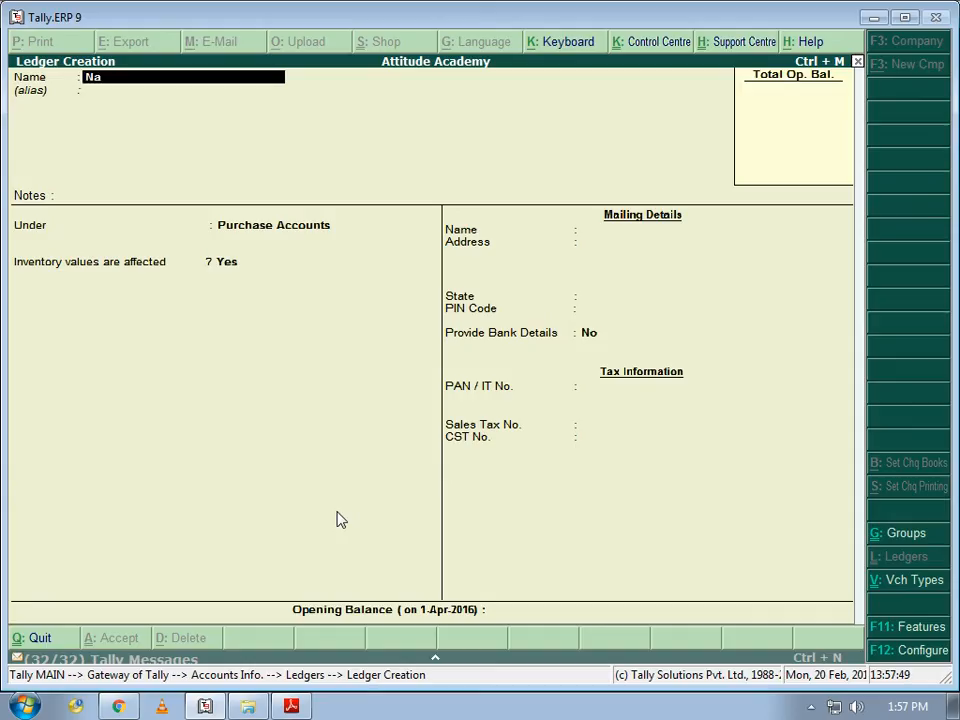
text(veen)
key(Return)
key(Return)
key(Return)
key(alt+Tab)
key(alt+Tab)
text(S)
key(Down)
key(Down)
key(Down)
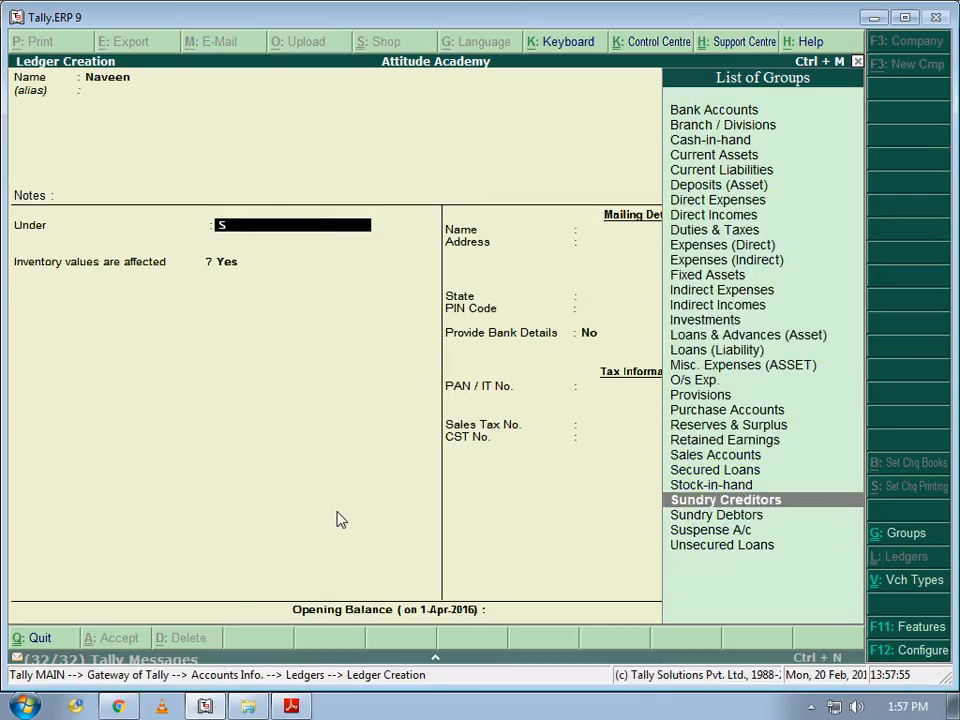
key(Return)
key(Return)
key(Return)
key(Return)
key(Return)
key(Return)
key(Return)
key(Return)
key(Return)
key(Return)
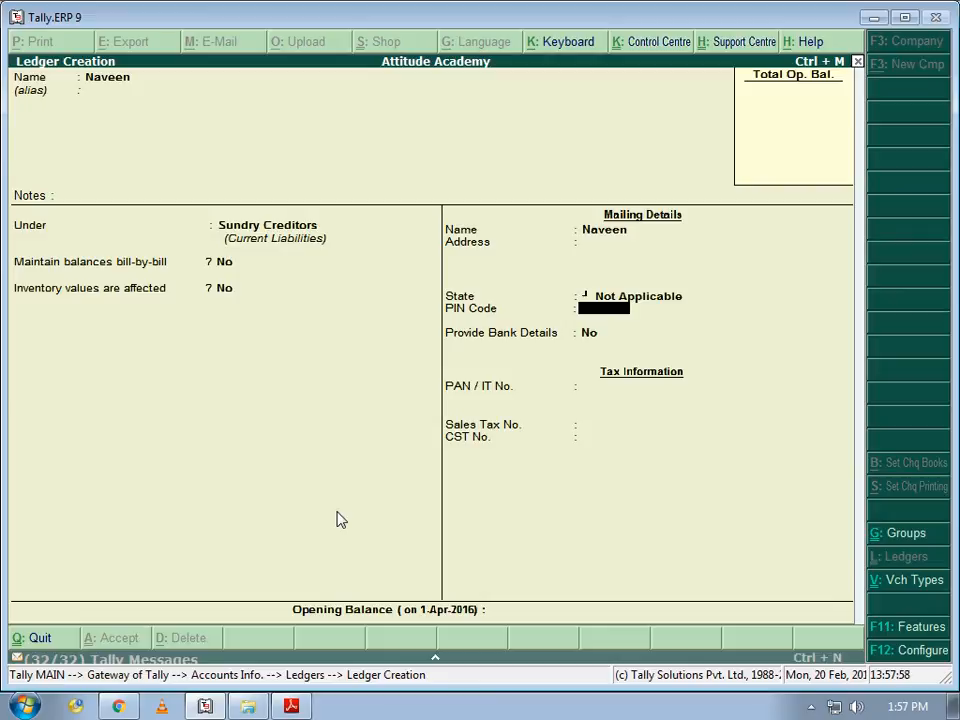
key(Return)
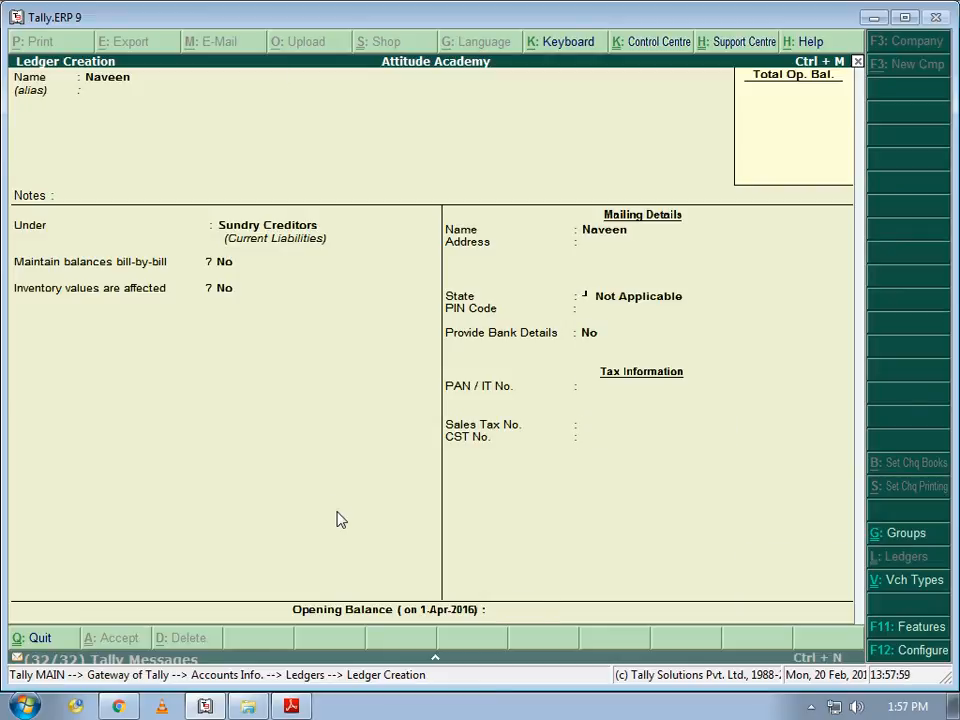
key(alt+Tab)
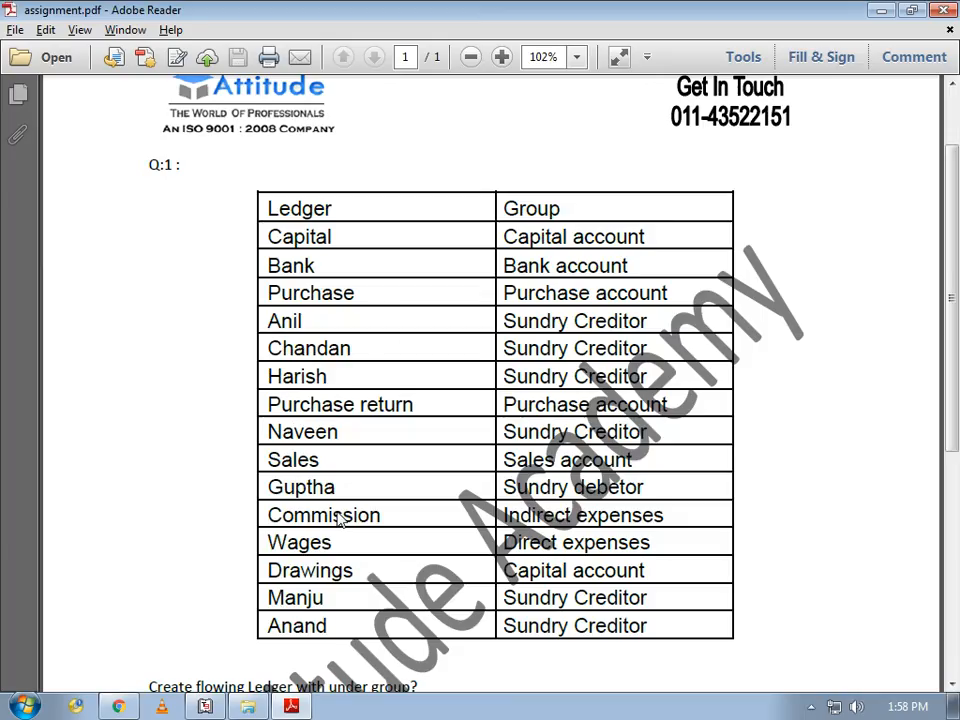
- Create the ledger Sale under Sales Accounts and save it
key(alt+Tab)
text(Sale)
key(Return)
key(Return)
key(Return)
text(Sa)
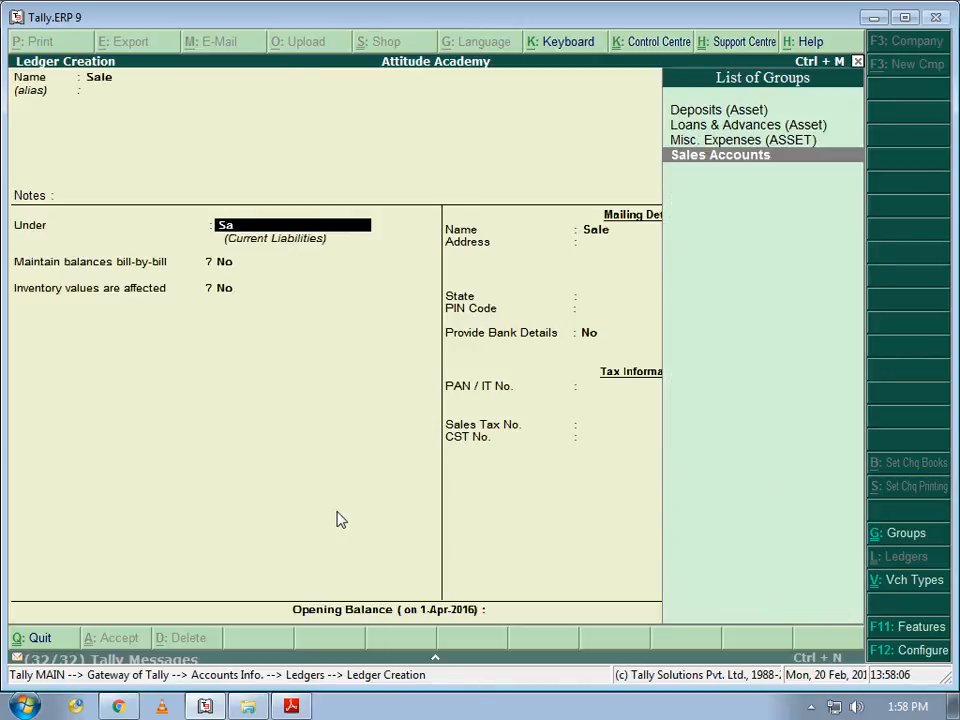
key(Return)
key(Return)
key(Return)
key(Return)
key(alt+Tab)
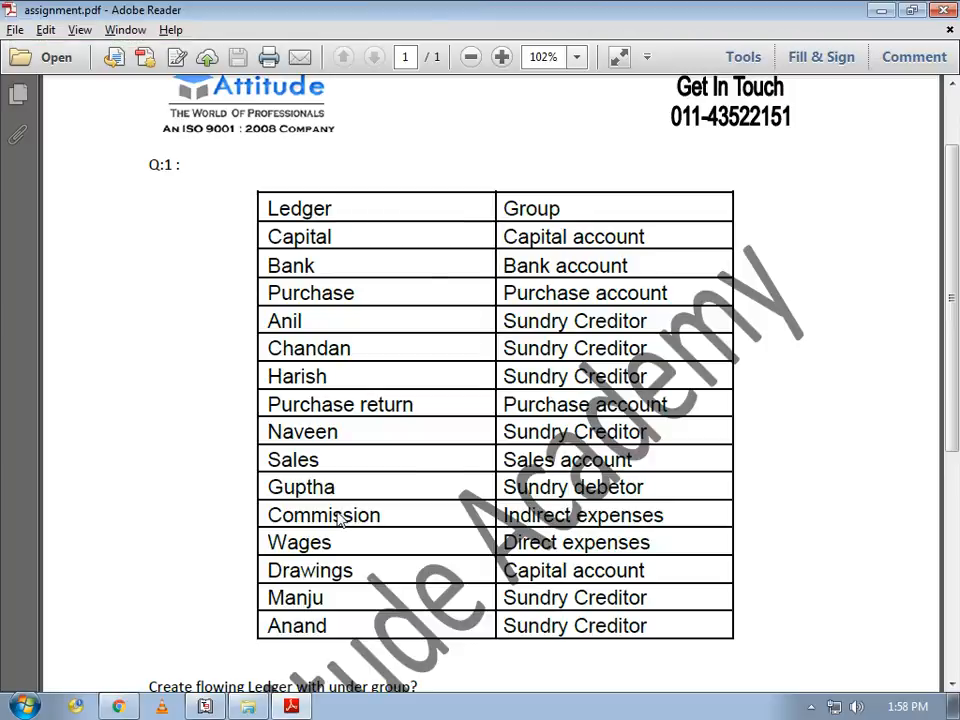
key(alt+Tab)
- Create the ledger Commission Exp under Indirect Expenses
text(Co)
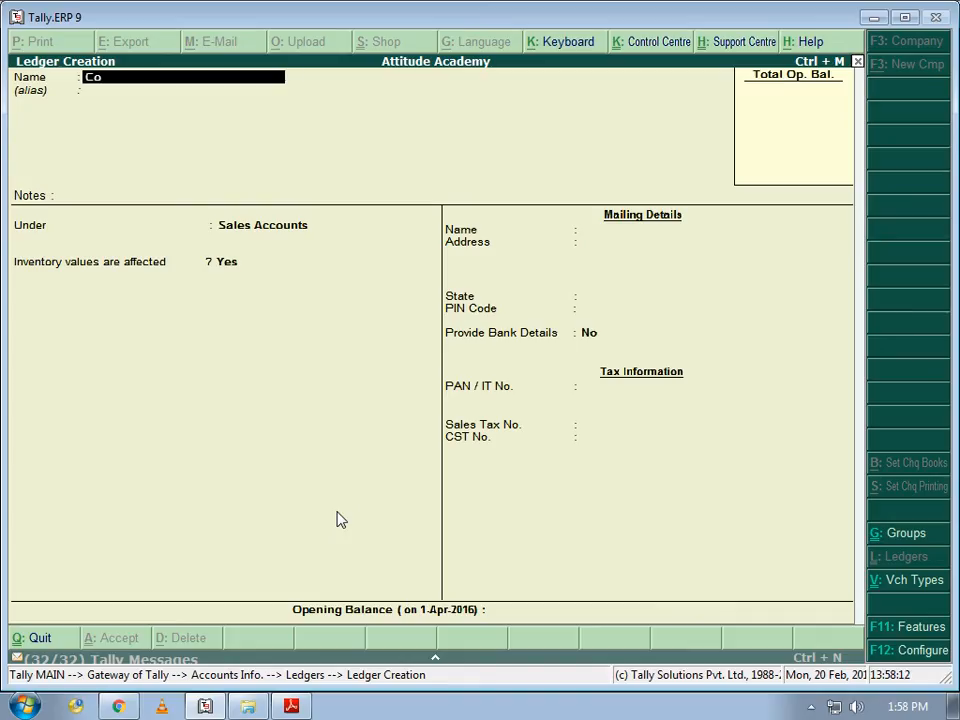
text(mmission)
key(Return)
key(Return)
key(Up)
key(Up)
text(Exp)
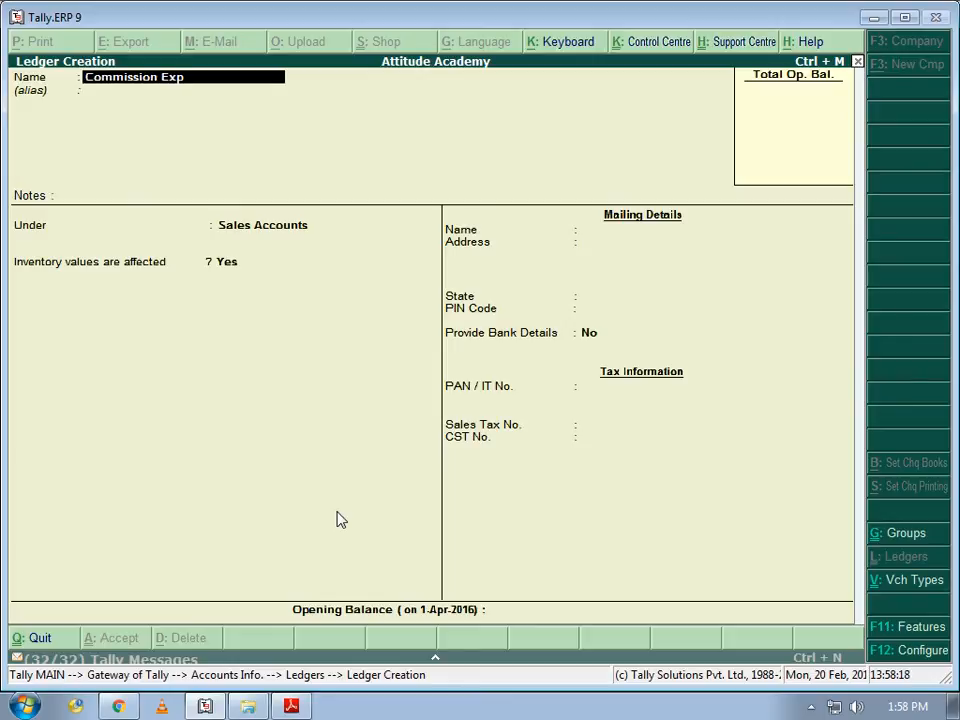
key(Return)
key(Return)
key(Return)
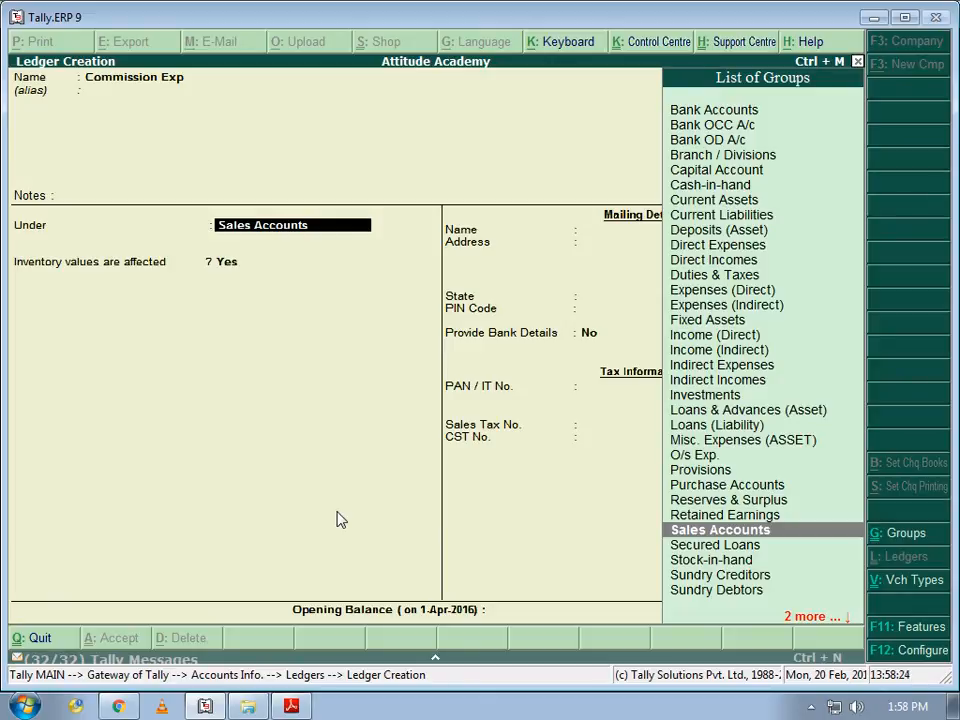
text(i)
key(Up)
key(Up)
key(Return)
key(Return)
key(Return)
key(alt+Tab)
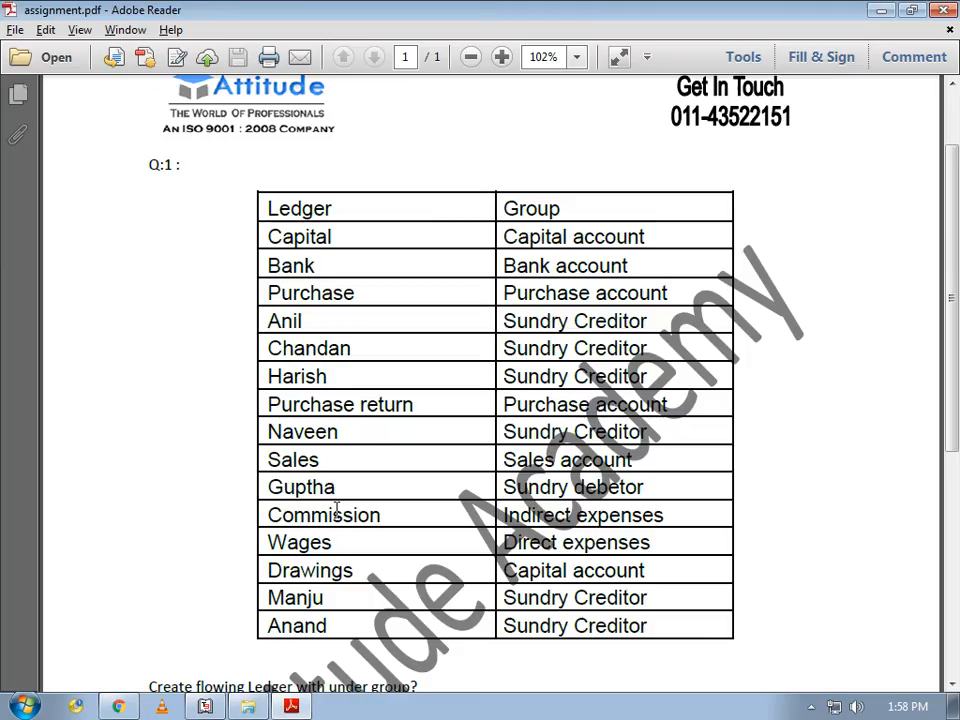
- Create the ledger Wages under Direct Expenses
key(alt+Tab)
text(Wages)
key(Return)
key(Return)
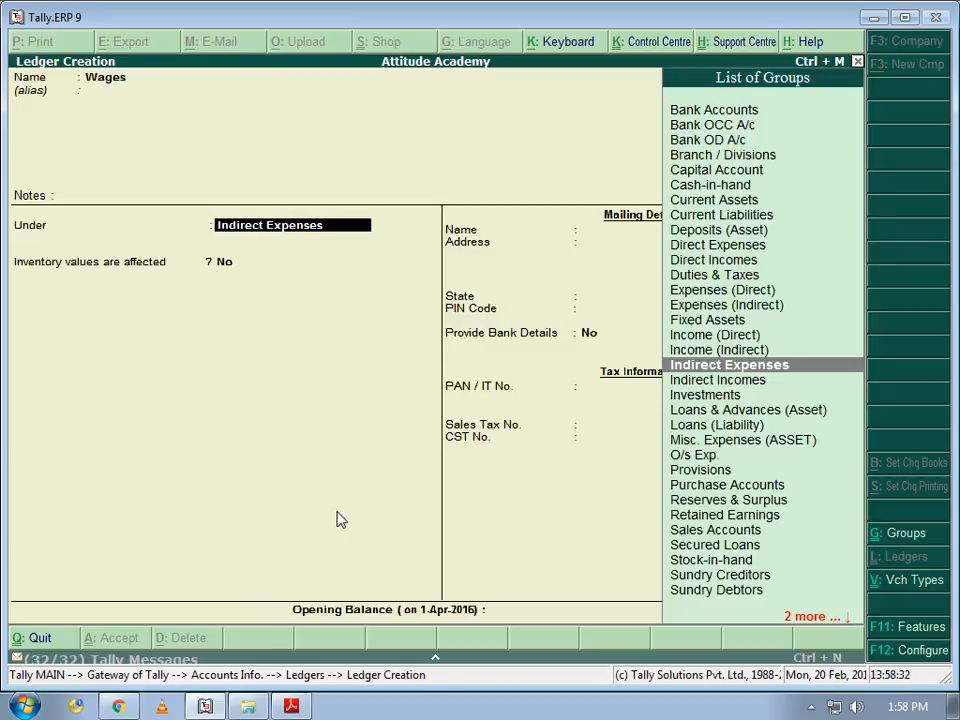
text(D)
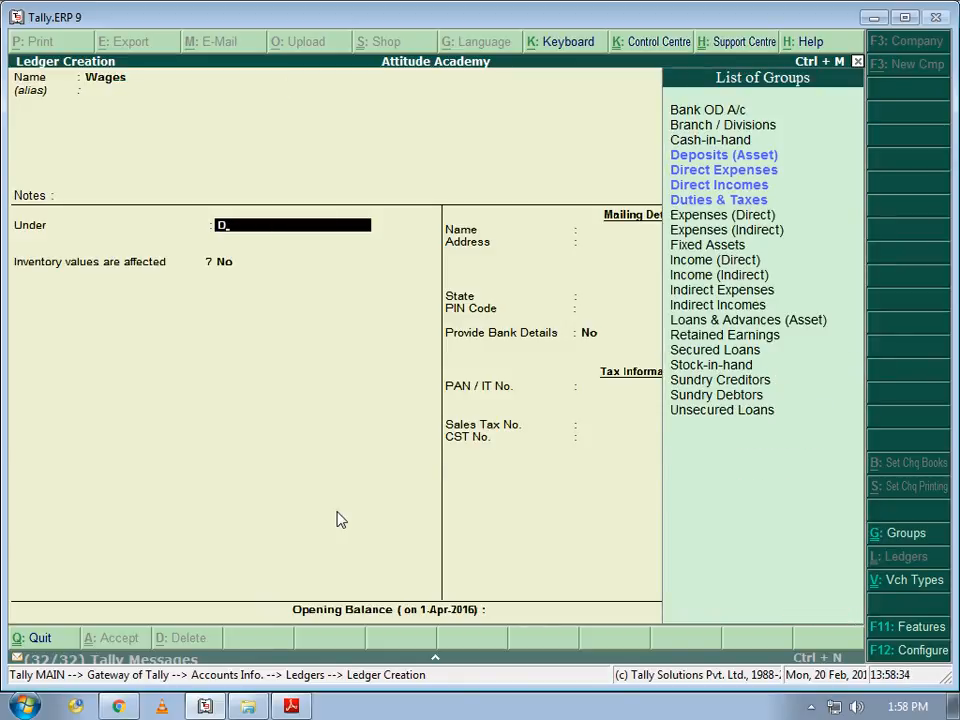
key(Down)
key(Down)
key(Up)
key(Return)
key(Return)
key(Return)
key(alt+Tab)
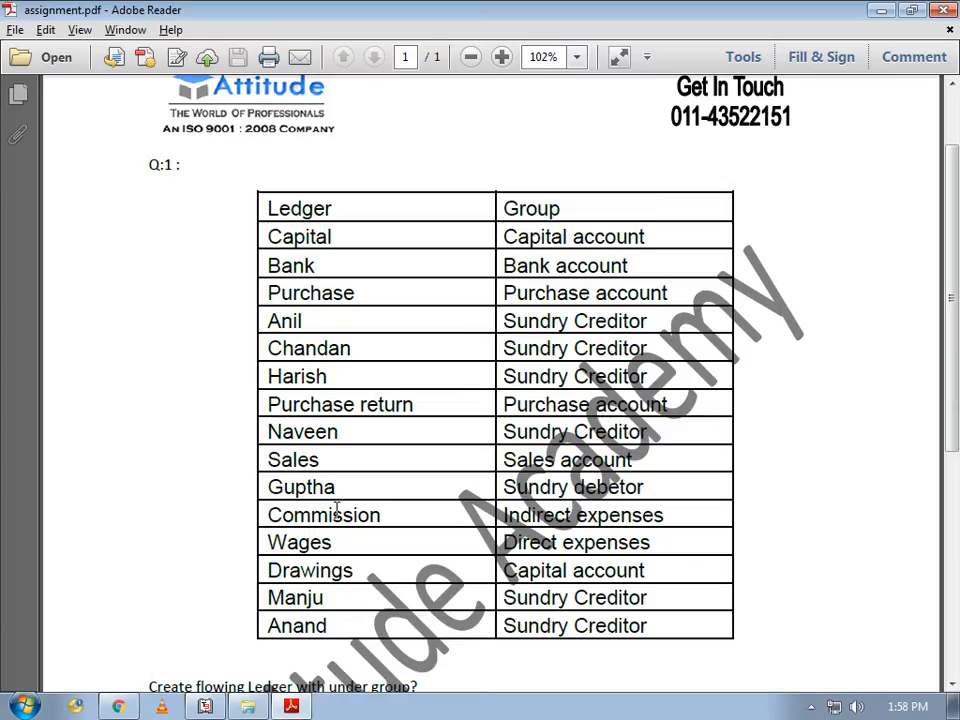
- Create the ledger Drawing under Capital Account
key(alt+Tab)
text(Drawing)
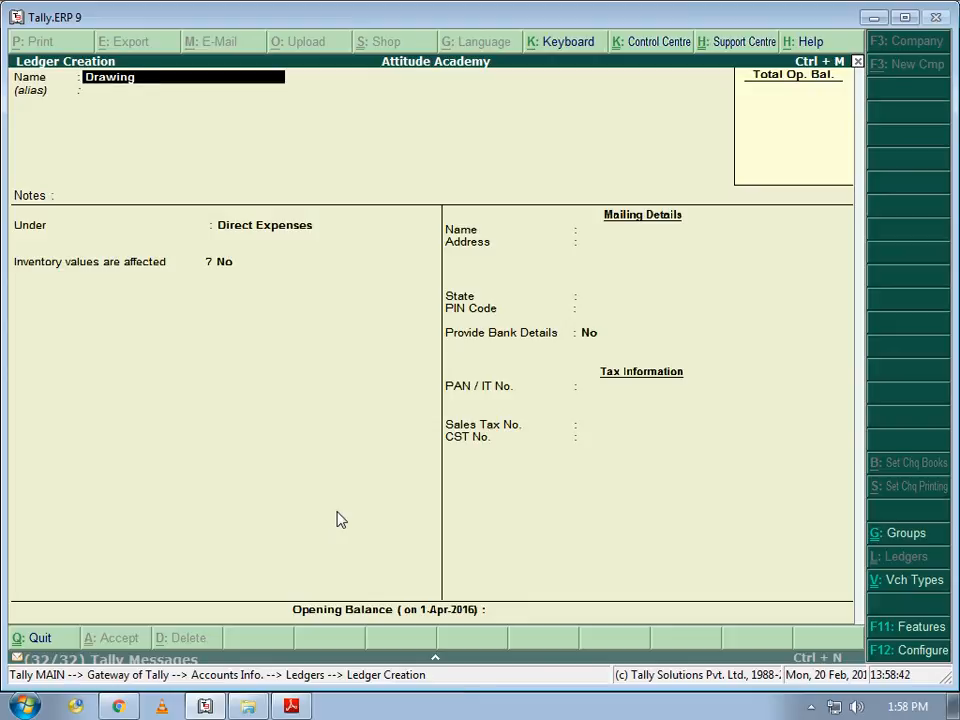
key(Return)
key(Return)
text(C)
key(Up)
key(Up)
key(Up)
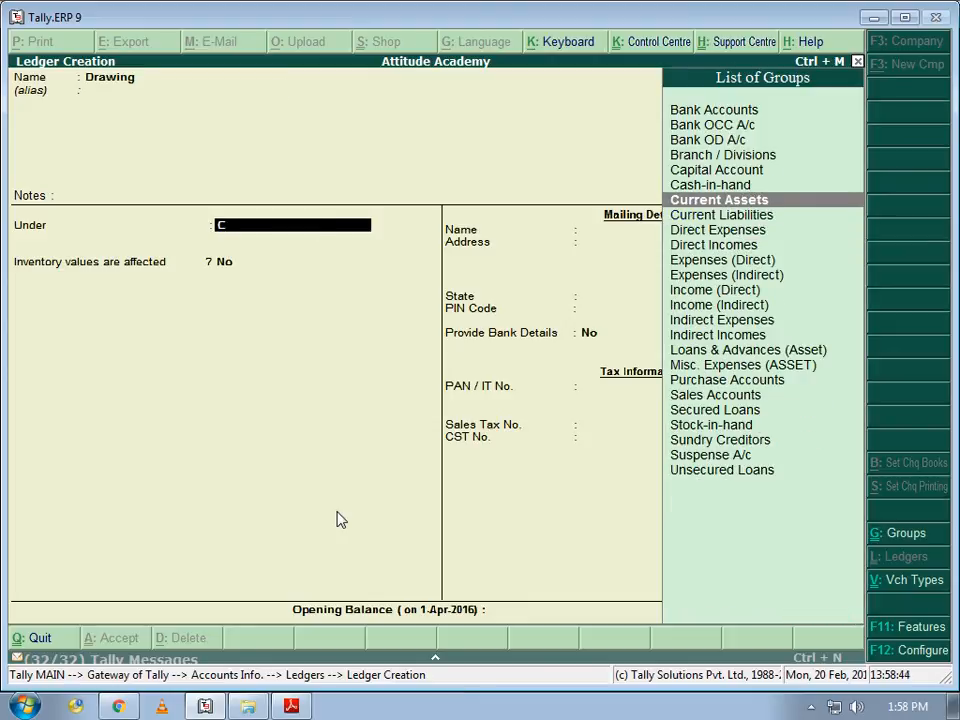
key(Return)
key(Return)
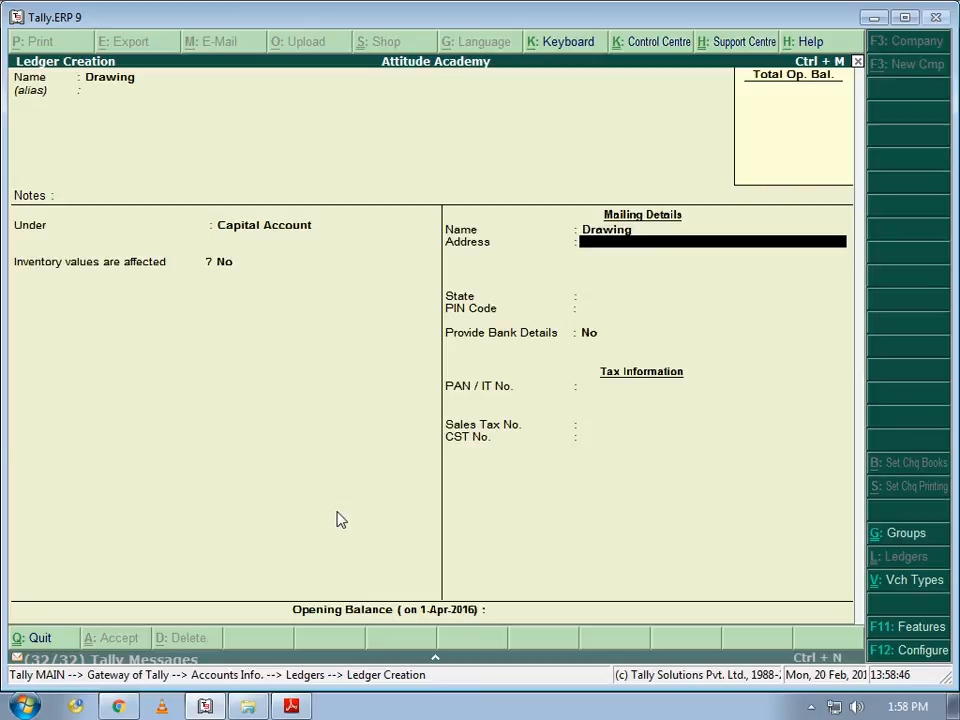
key(Return)
key(Return)
key(Return)
key(Return)
key(Return)
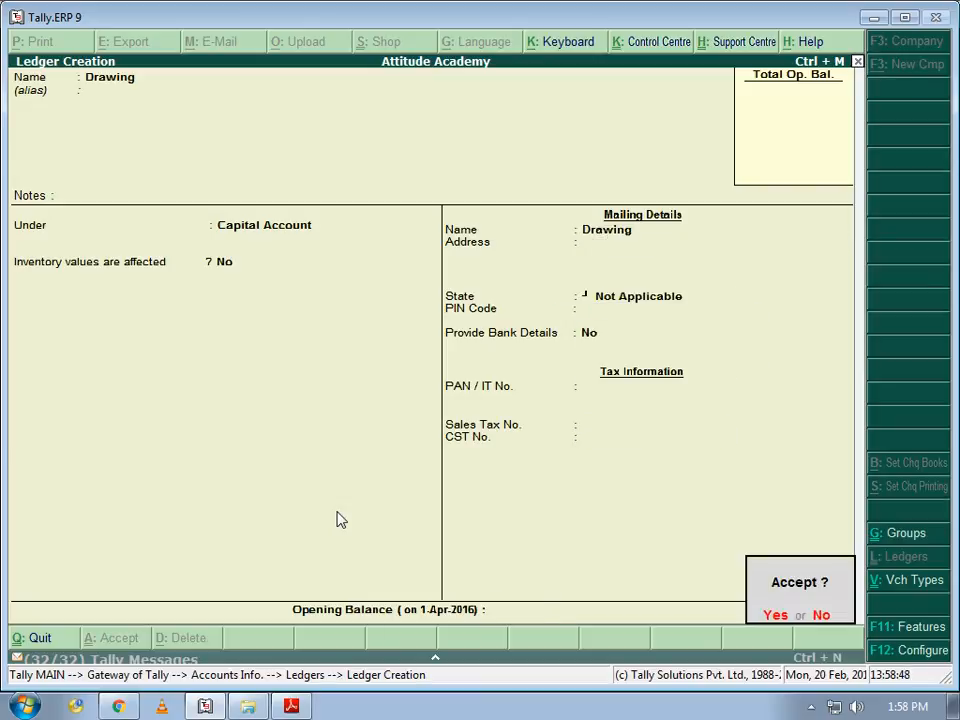
key(Return)
key(alt+Tab)
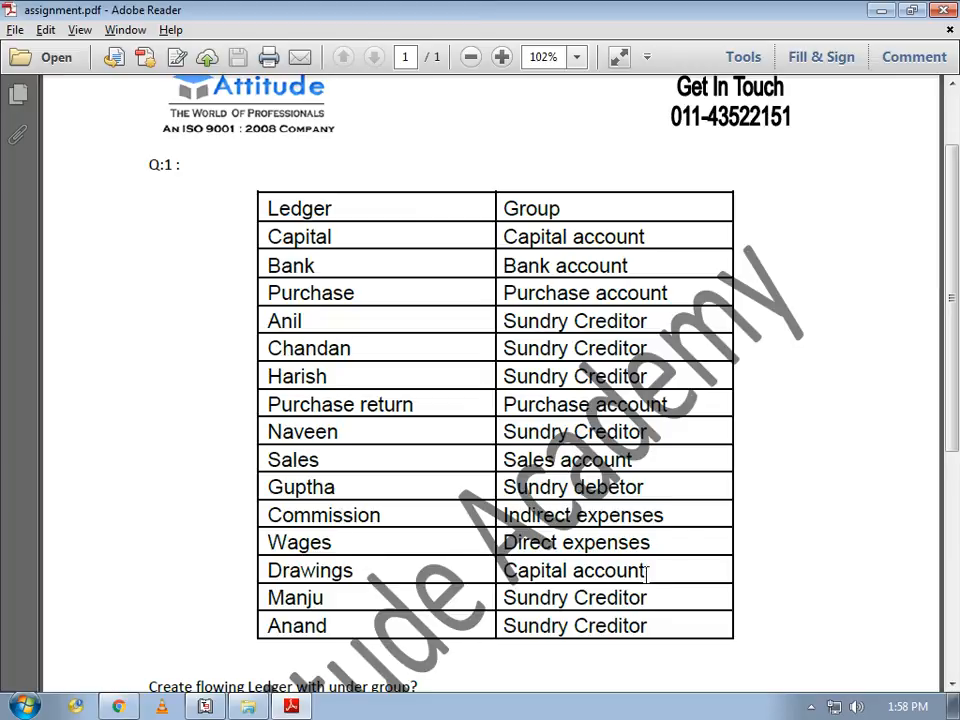
key(alt+Tab)
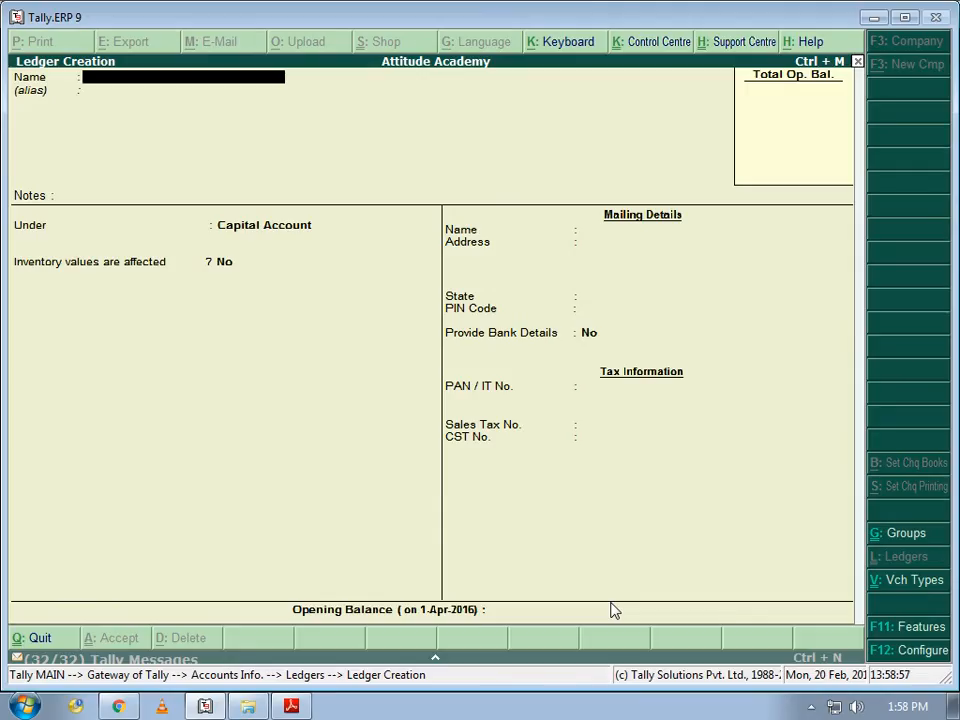
- Quit the blank Ledger Creation form and go to Accounts Info > Groups
key(Escape)
key(Return)
key(Escape)
key(Escape)
key(Return)
key(Down)
key(Up)
key(Return)
- Browse the single group options and view the list of groups before backing out
key(Down)
key(Down)
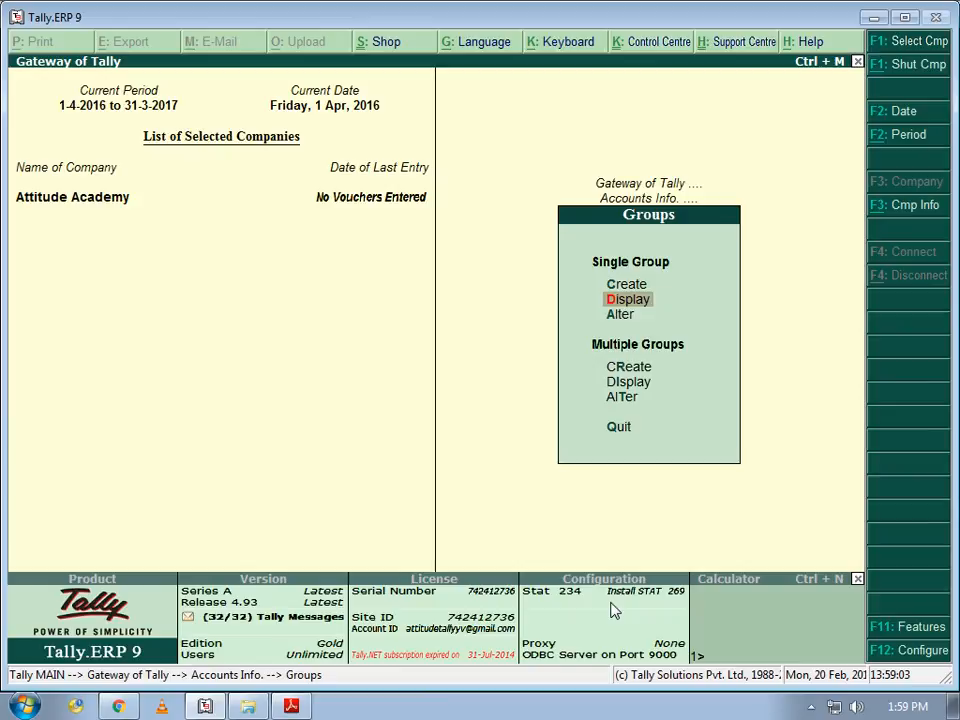
key(Up)
key(Up)
key(Down)
key(Up)
key(Down)
key(Down)
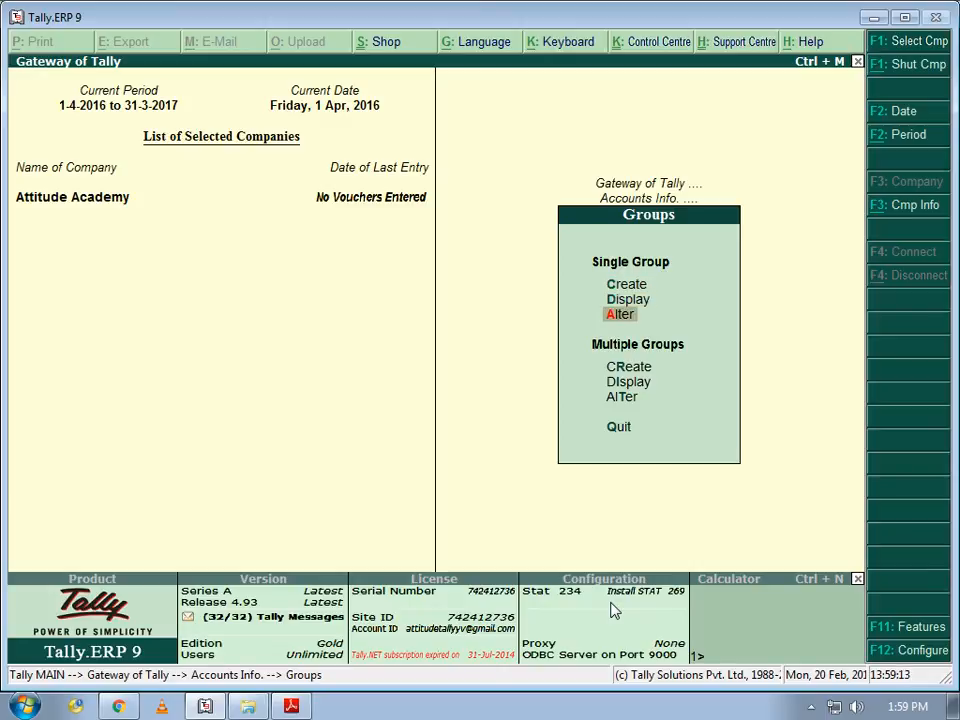
key(Up)
key(Up)
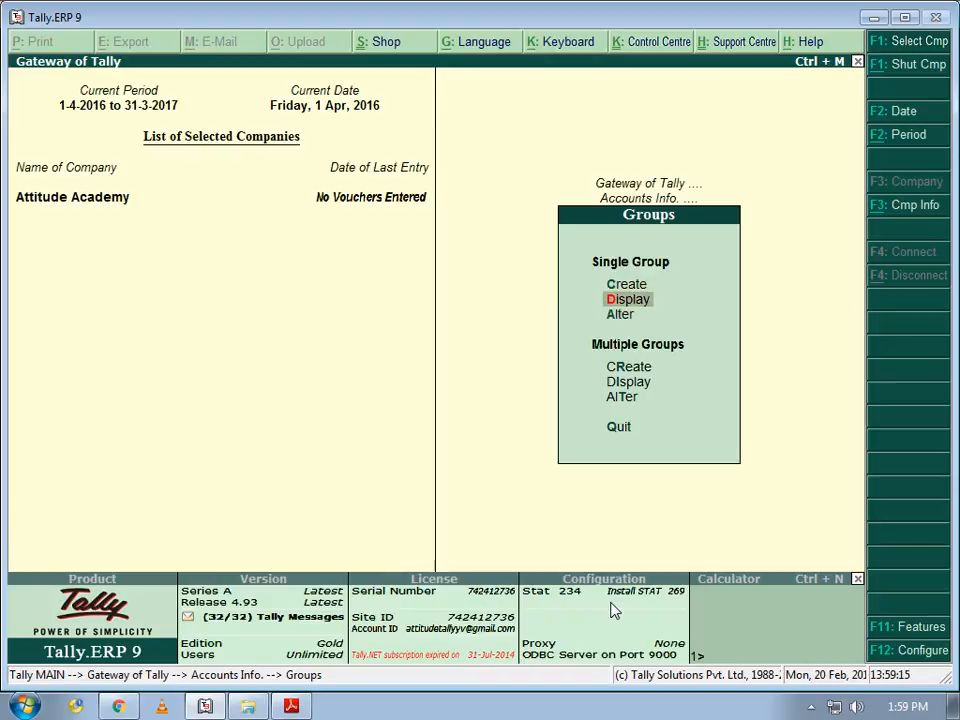
key(Return)
key(Escape)
key(Return)
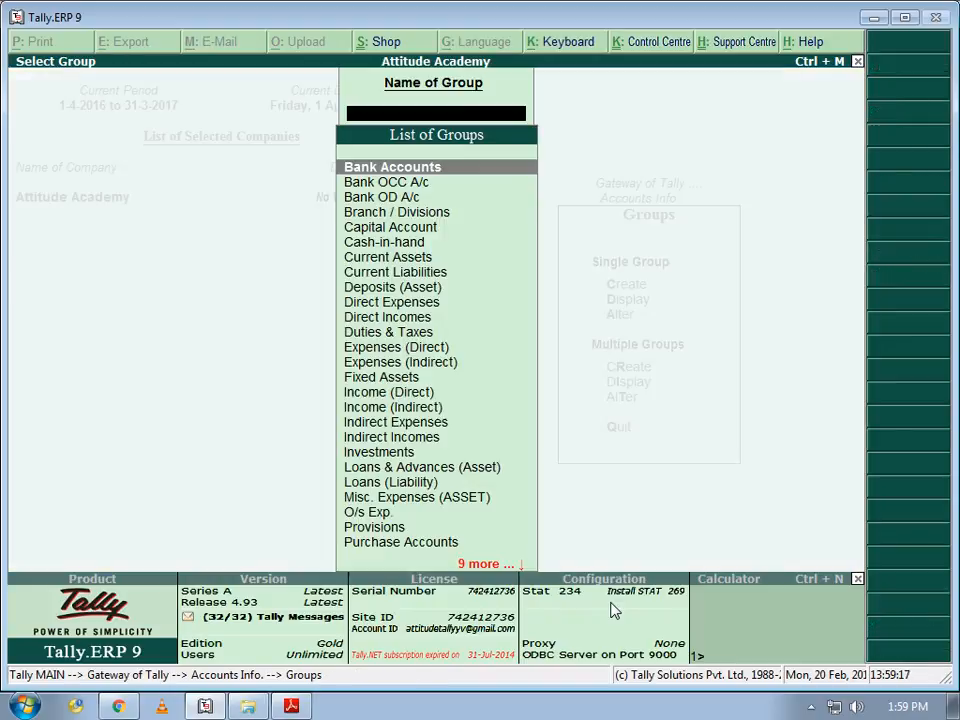
key(Escape)
key(Escape)
- Return to the Ledgers menu under Accounts Info
key(Down)
key(Return)
key(Return)
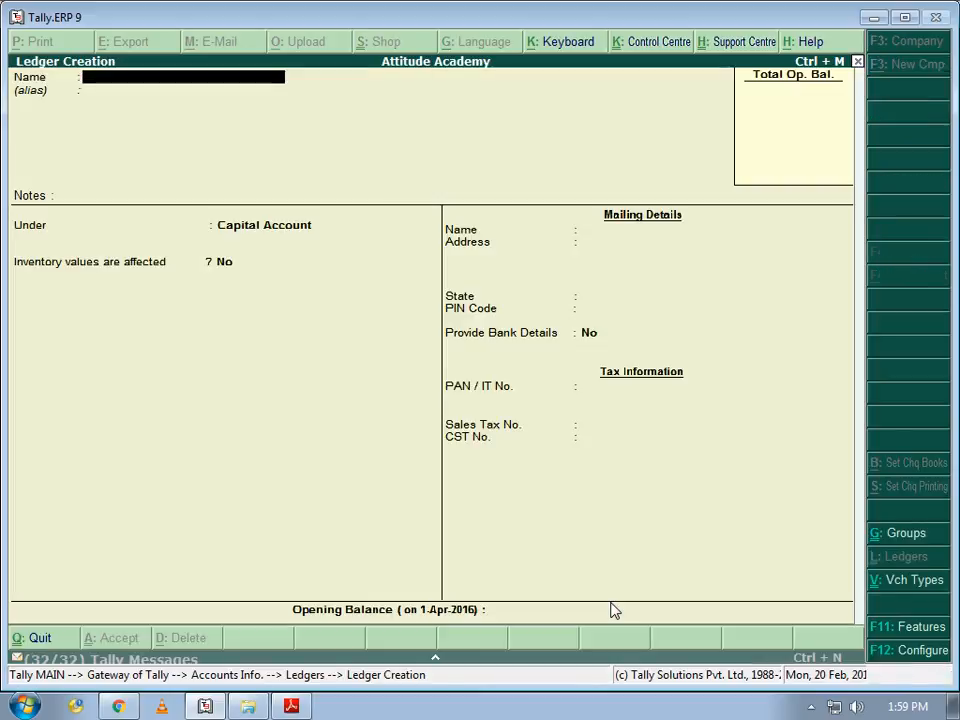
key(Escape)
key(Down)
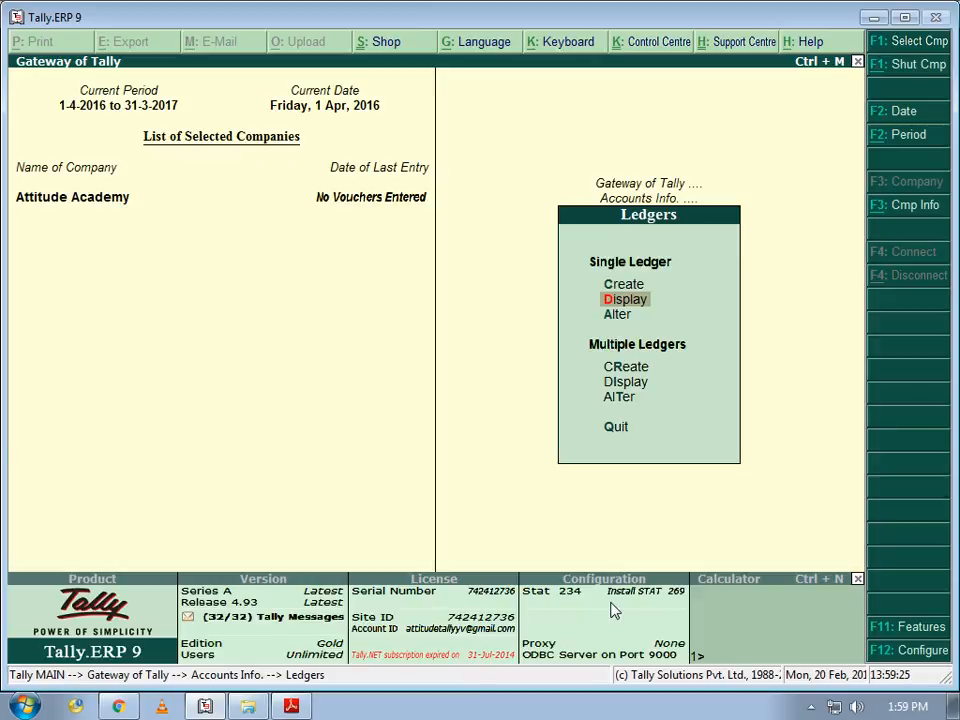
- Display the list of ledgers created so far
key(Return)
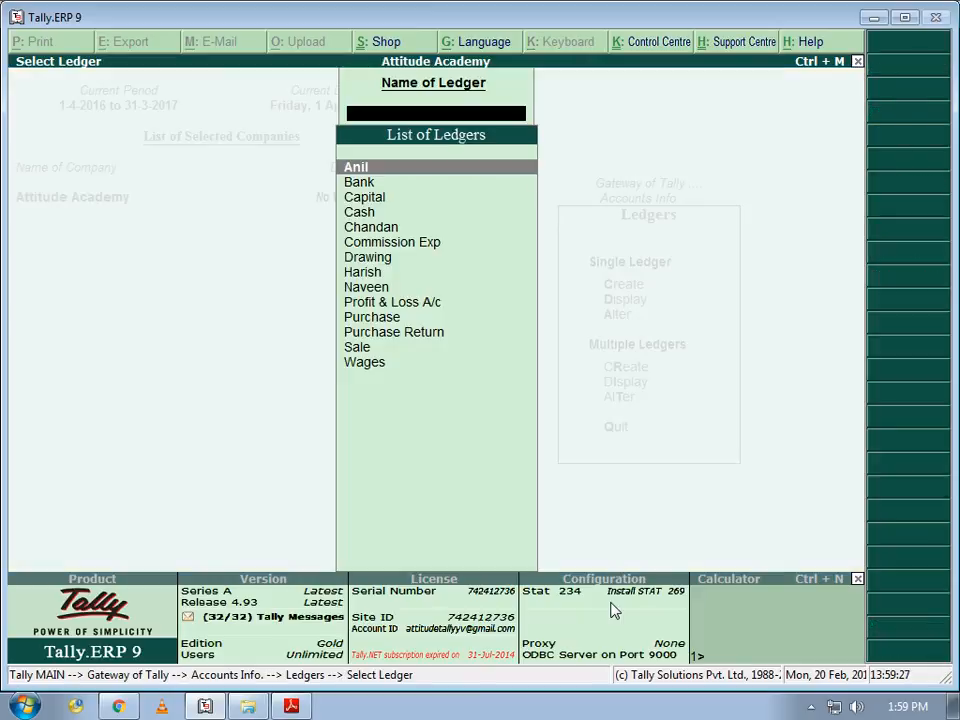
key(Down)
key(Down)
key(Down)
key(Down)
key(Down)
key(Down)
key(Down)
key(Down)
key(Escape)
- Open the Capital ledger in Alter mode, delete it with Alt+D, and return to Gateway of Tally
key(Down)
key(Return)
key(Down)
key(Down)
key(Down)
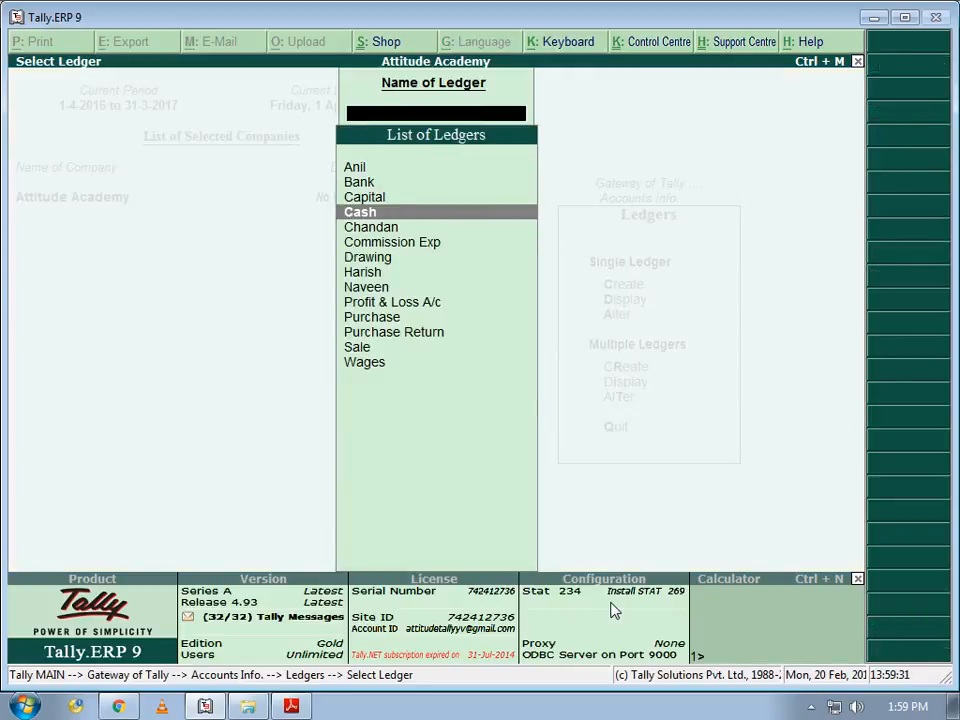
key(Up)
key(Return)
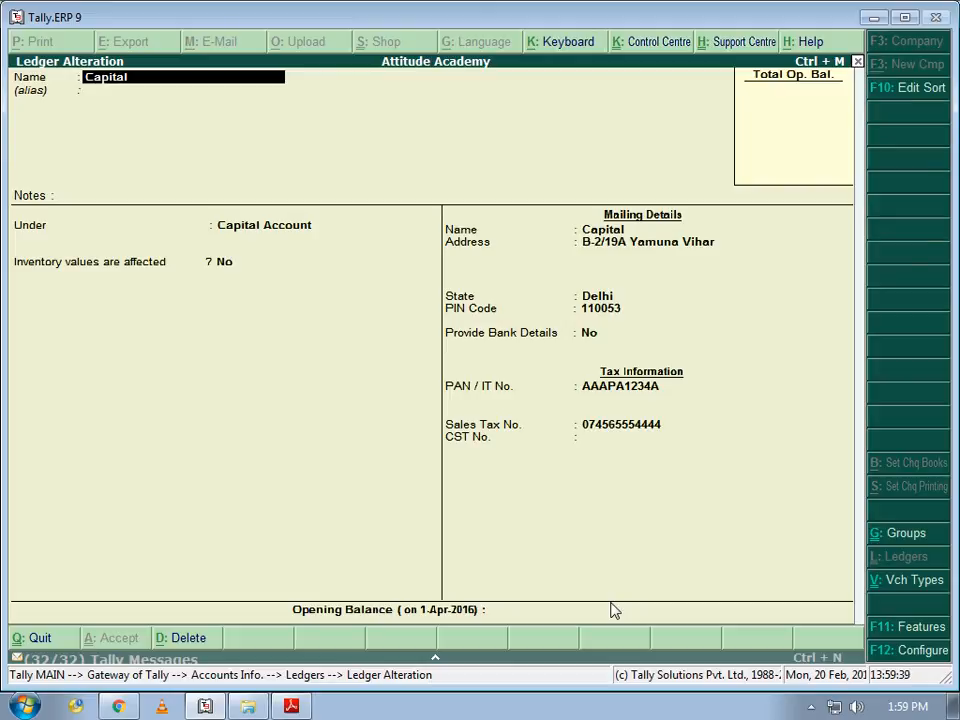
key(alt+d)
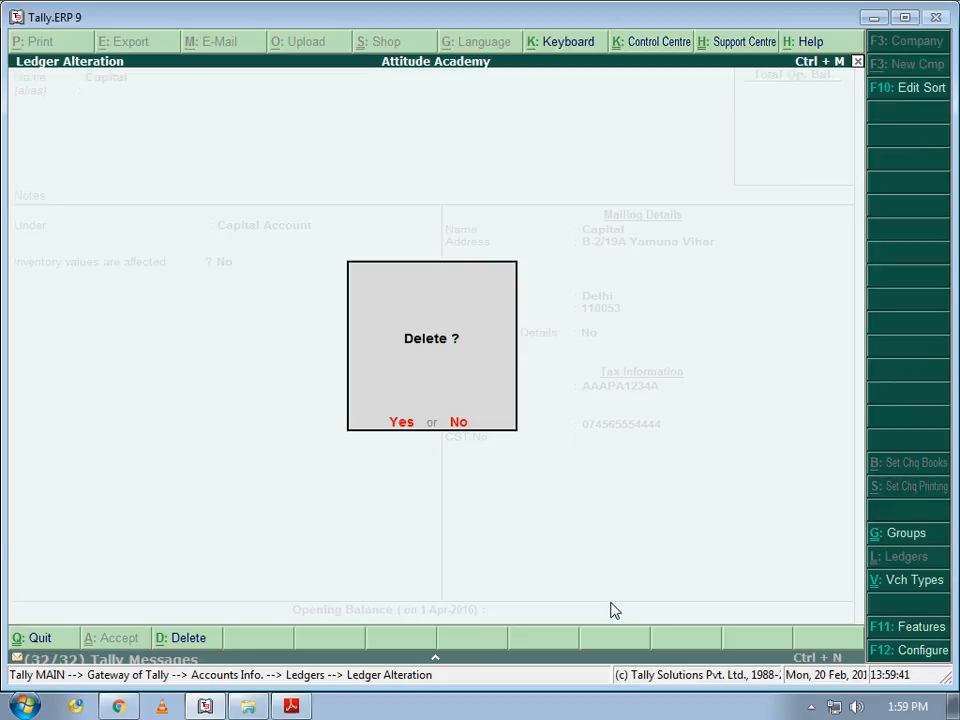
key(y)
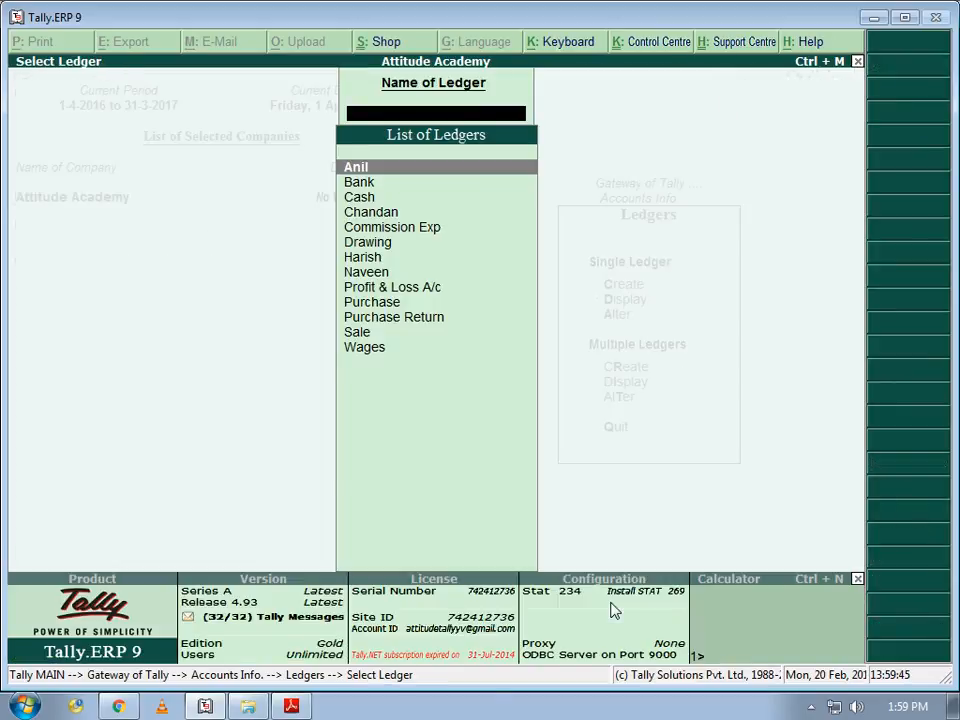
key(Down)
key(Down)
key(Down)
key(Down)
key(Down)
key(Down)
key(Down)
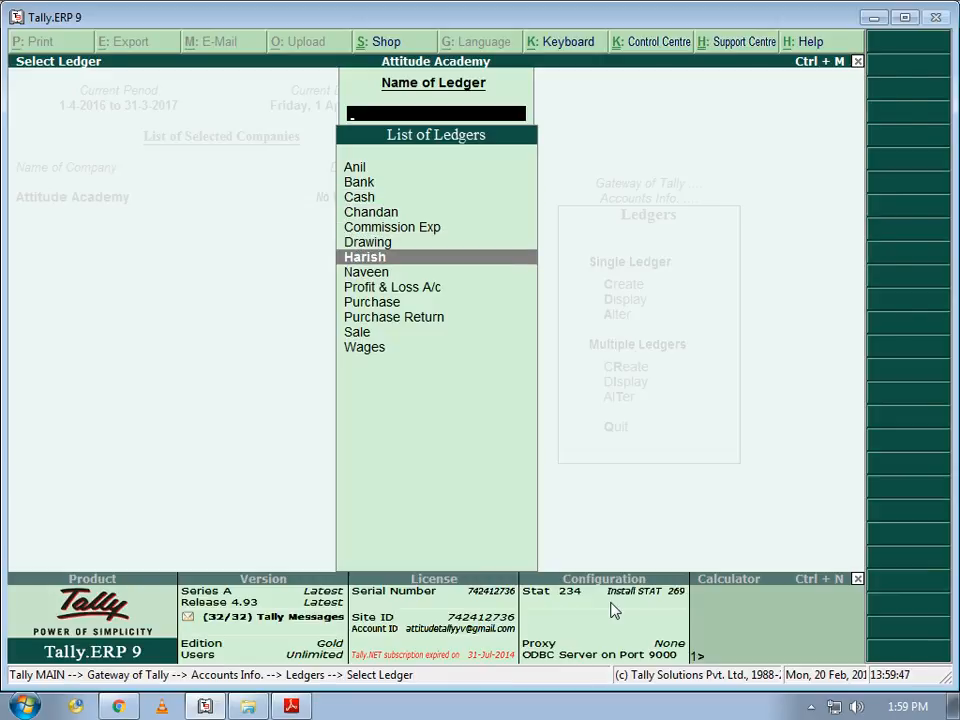
key(Escape)
key(Escape)
key(Escape)
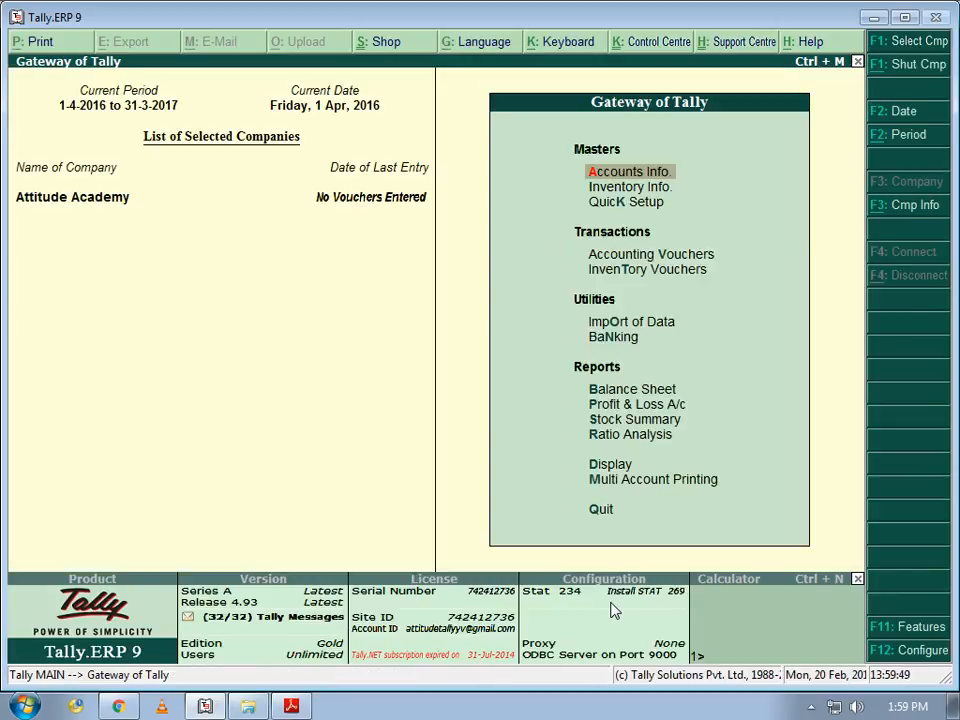
key(Escape)
key(Escape)
key(Return)
key(Escape)
click(812, 705)
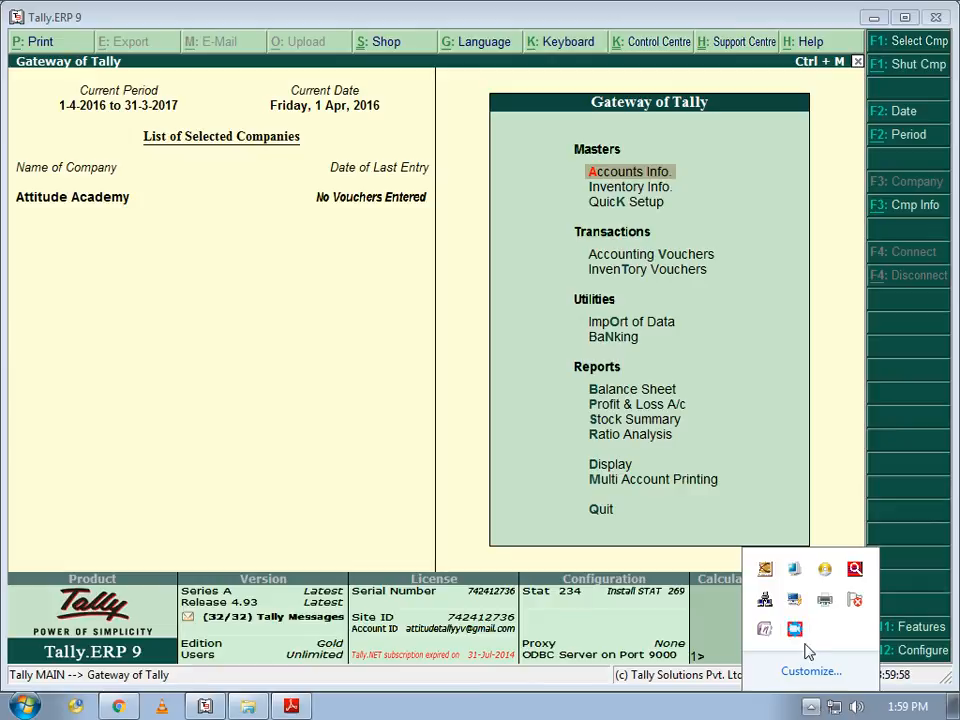